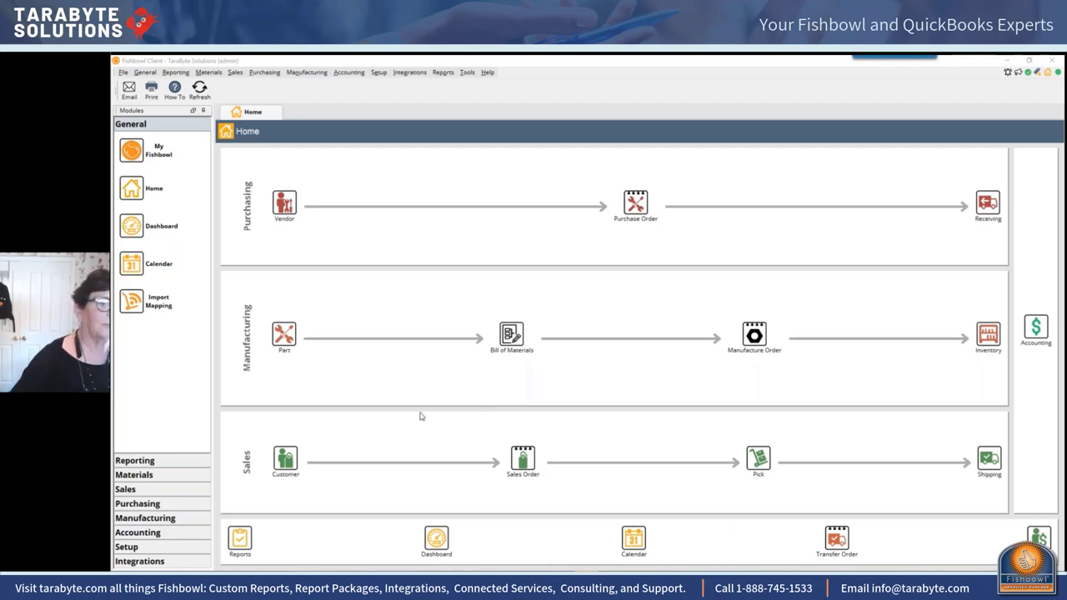
Step: Open the Accounting Integration module in Fishbowl
left_click(357, 173)
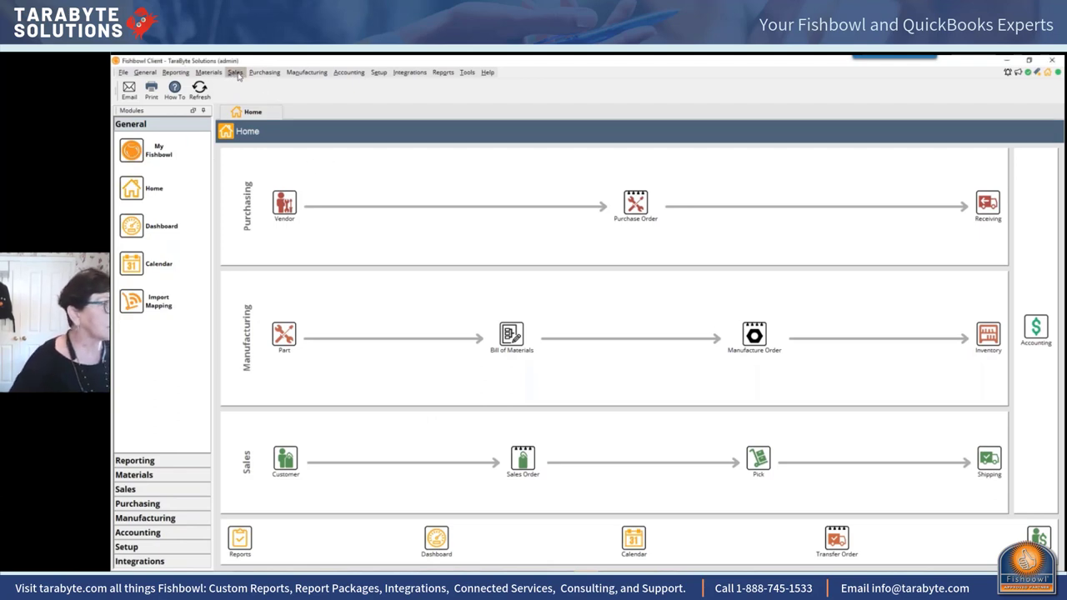
left_click(360, 74)
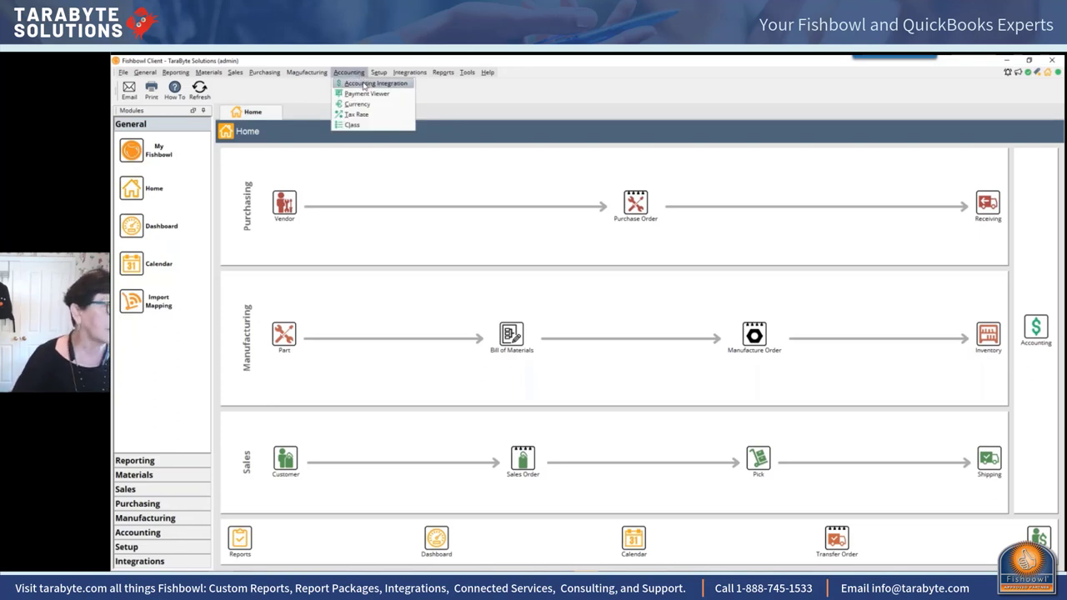
left_click(364, 84)
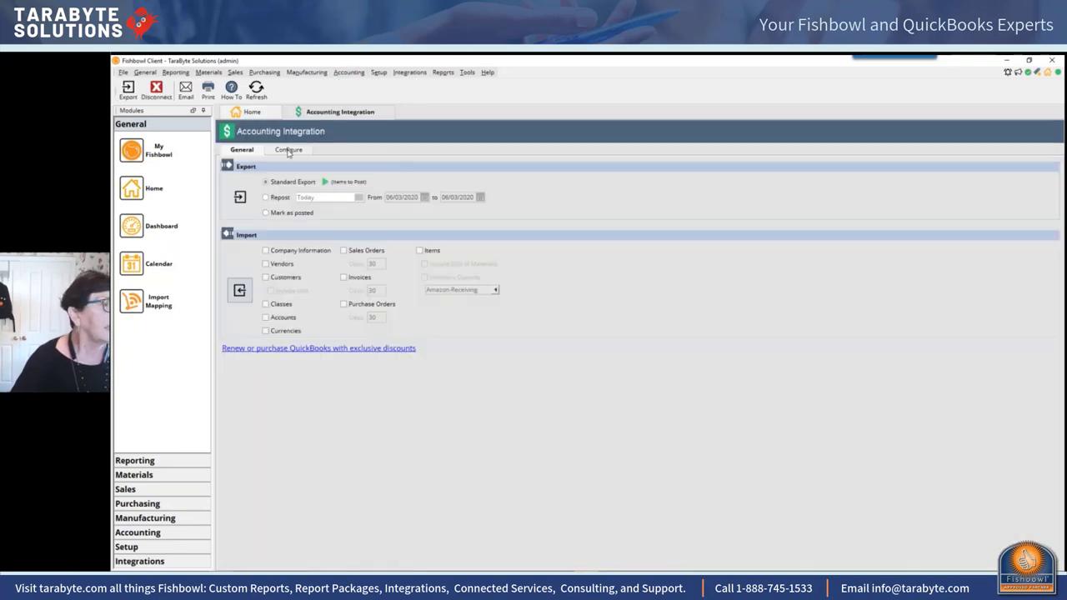
Step: Open Sales Order 50088 for Know Your Bike Co. in its own tab
left_click(234, 72)
left_click(253, 84)
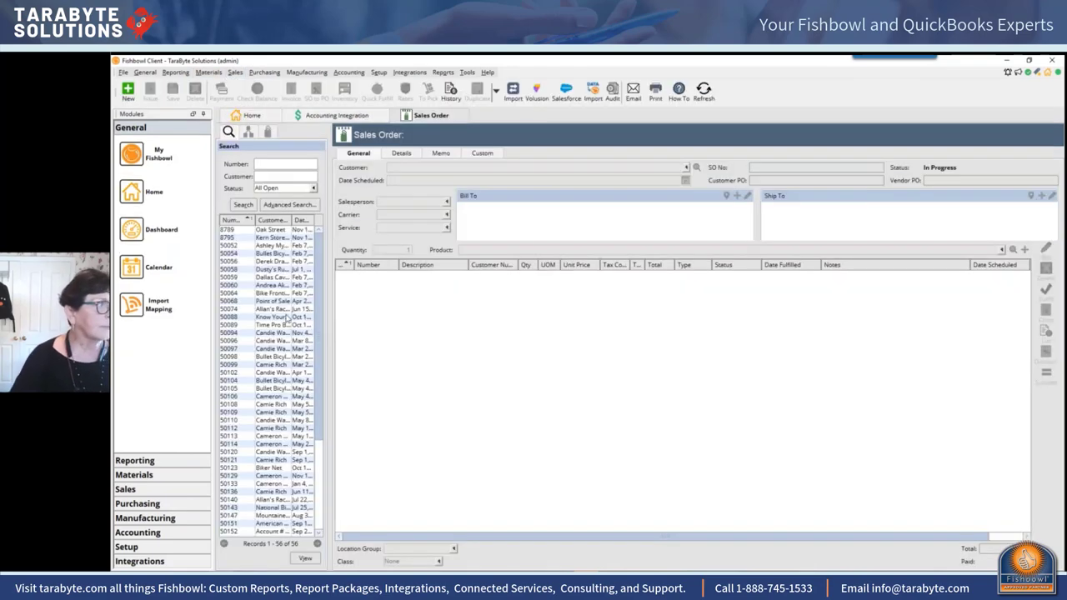
left_click(287, 318)
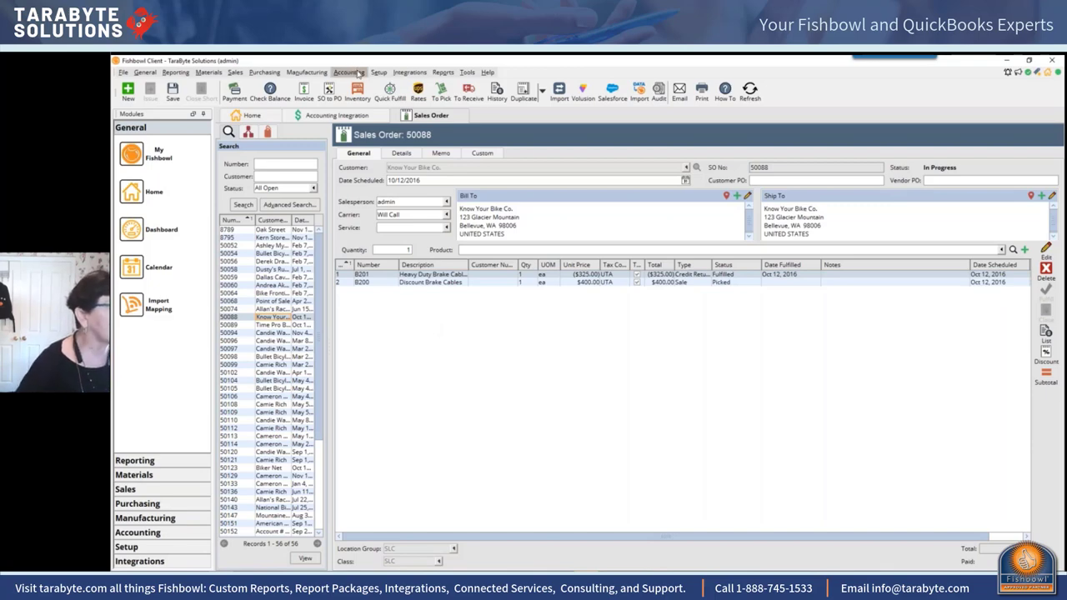
Step: Close the Sales Order module options and open the Accounting Integration module options
left_click(467, 72)
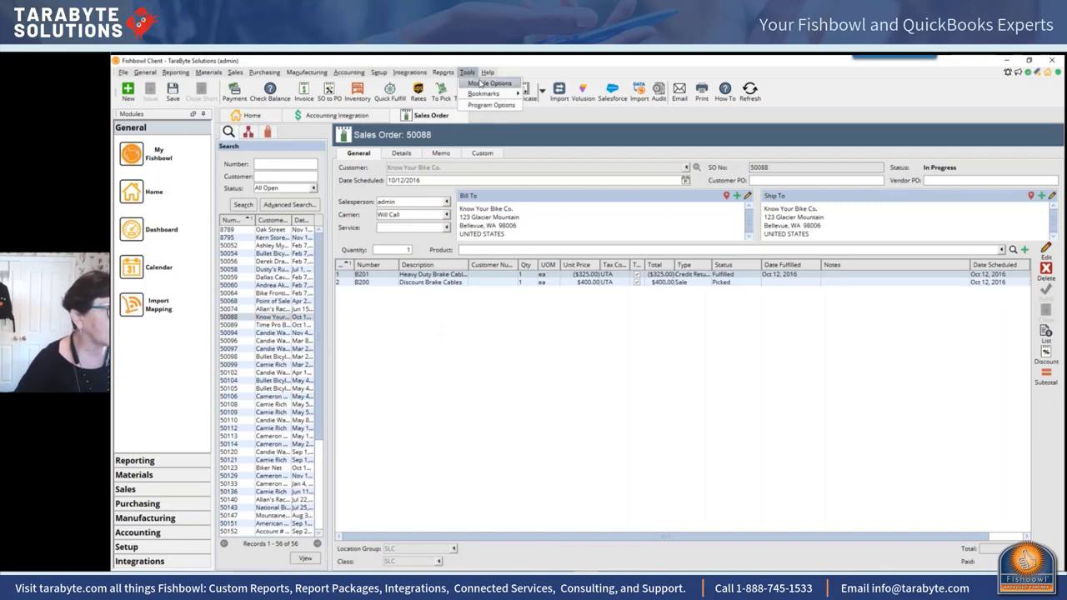
left_click(488, 84)
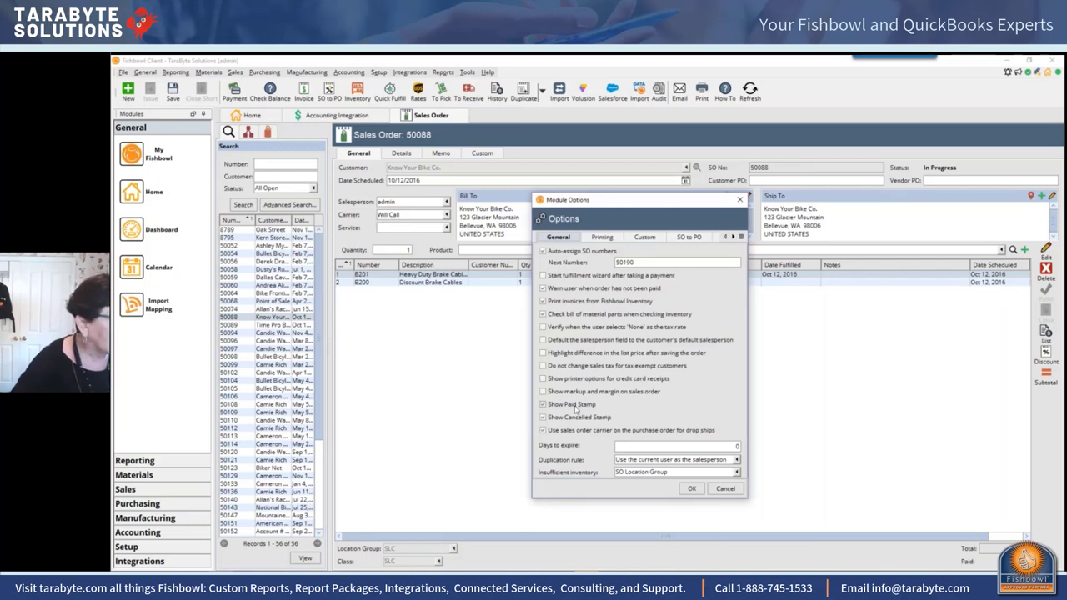
left_click(739, 199)
left_click(357, 73)
left_click(361, 86)
left_click(467, 72)
left_click(484, 83)
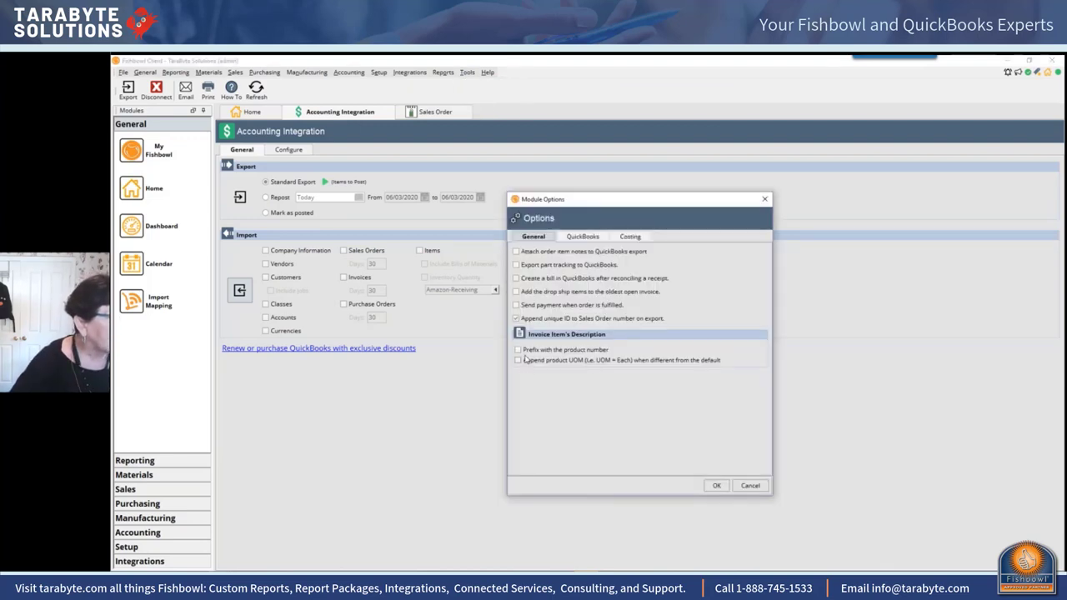
Step: Cancel enabling 'Send payment when order is fulfilled' and switch to QuickBooks Desktop
left_click(524, 305)
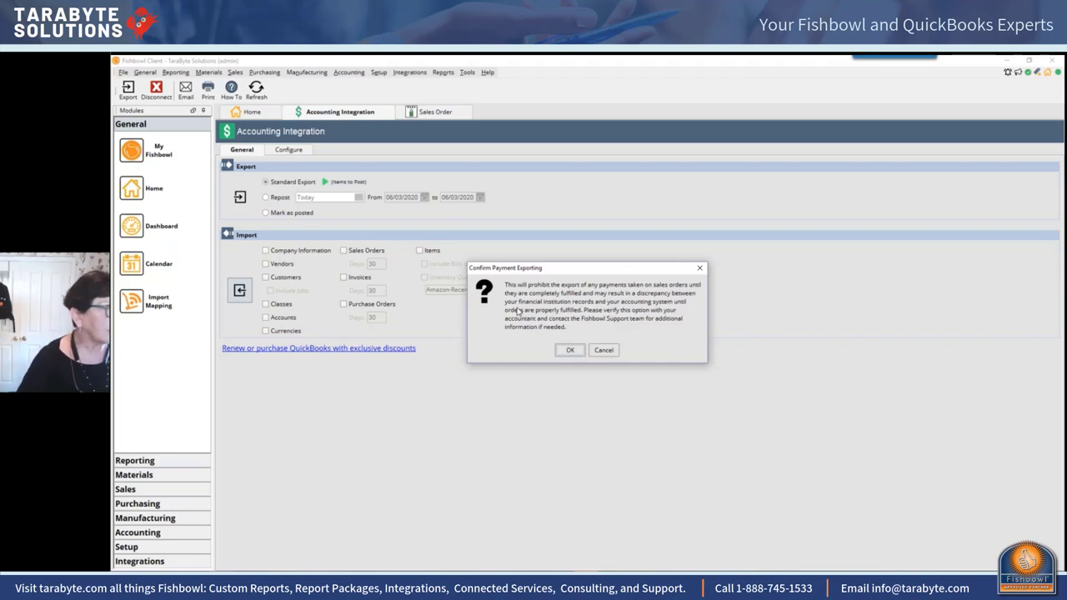
left_click(606, 351)
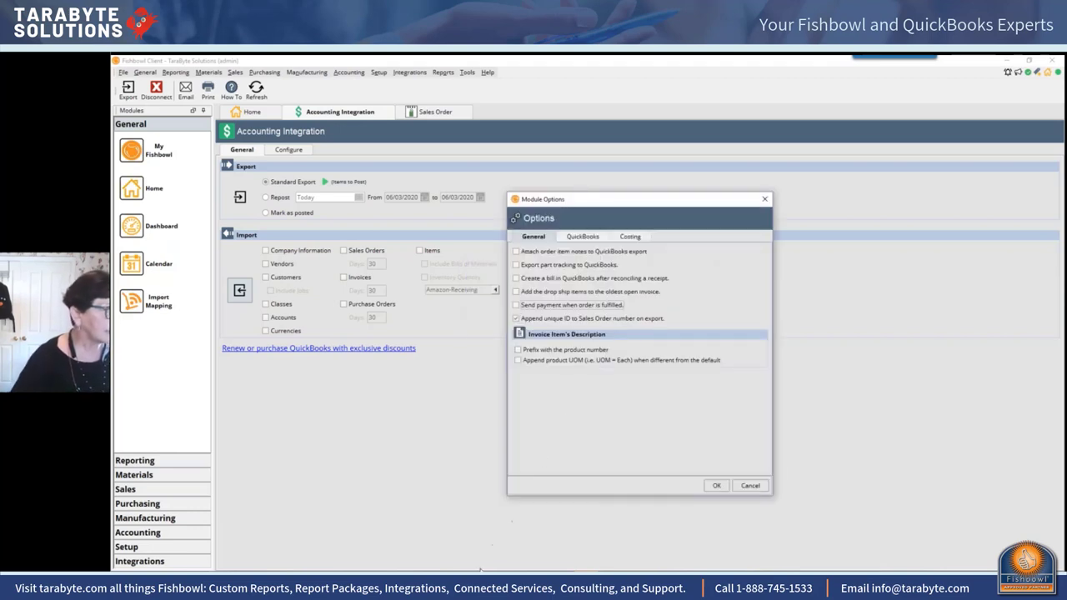
key("alt+Tab")
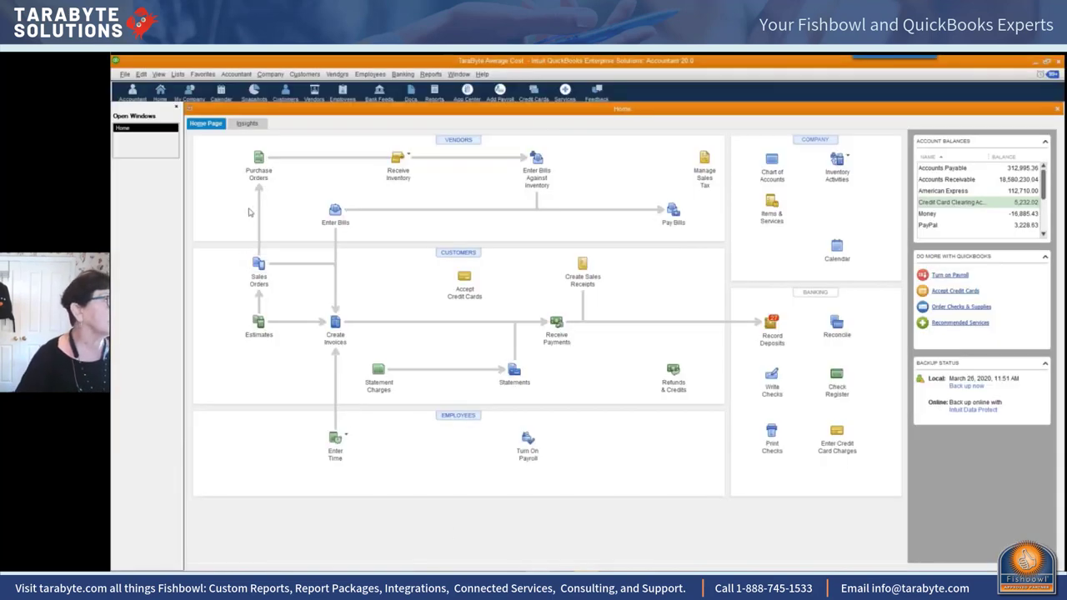
Step: From the Accountant Center, open Fix Unapplied Customer Payments and Credits, showing ADM's 1.00 credit
left_click(237, 76)
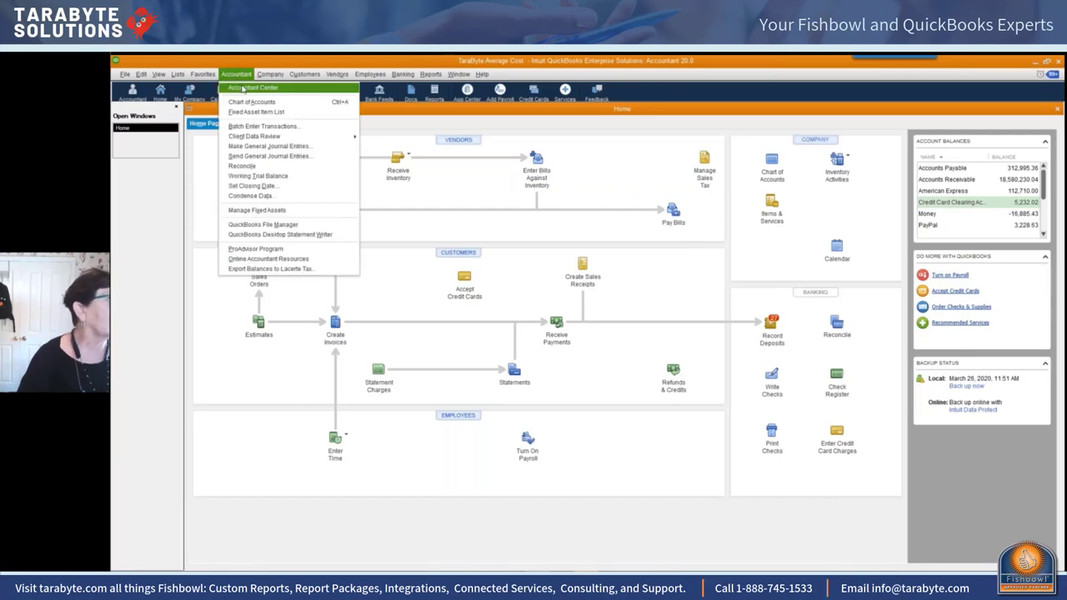
left_click(244, 88)
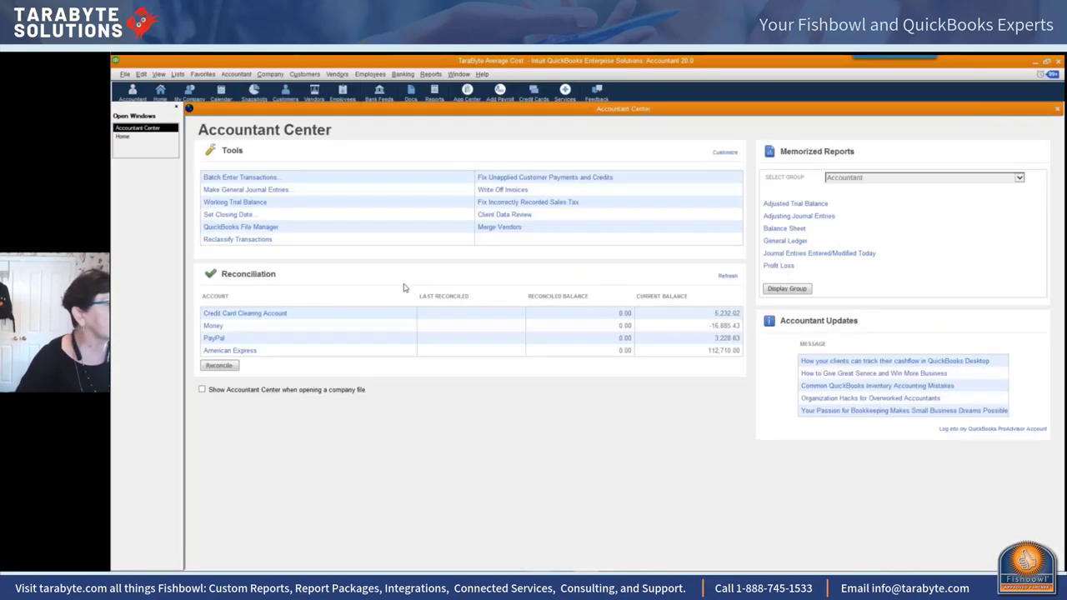
left_click(530, 178)
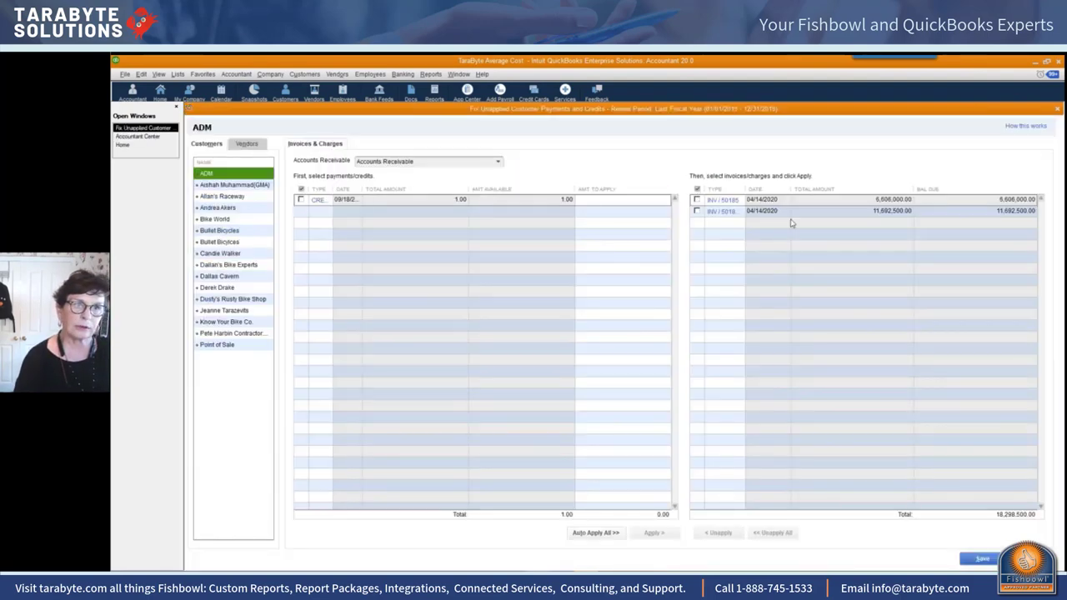
Step: Select the second Bullet Bicycles customer to review its 106.25 credit and 1,217.49 payment
left_click(228, 242)
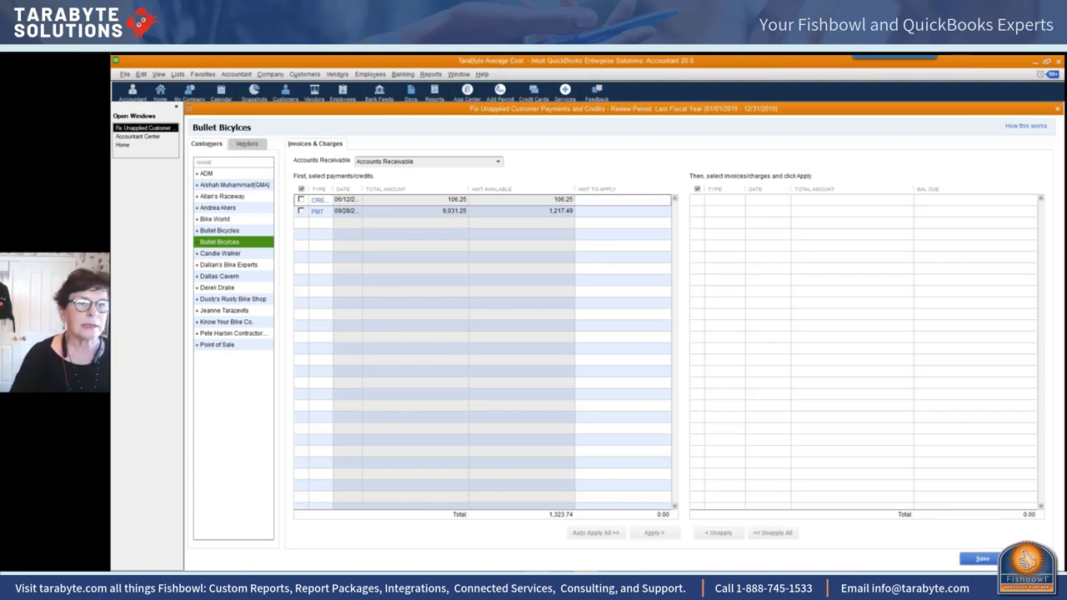
left_click(205, 144)
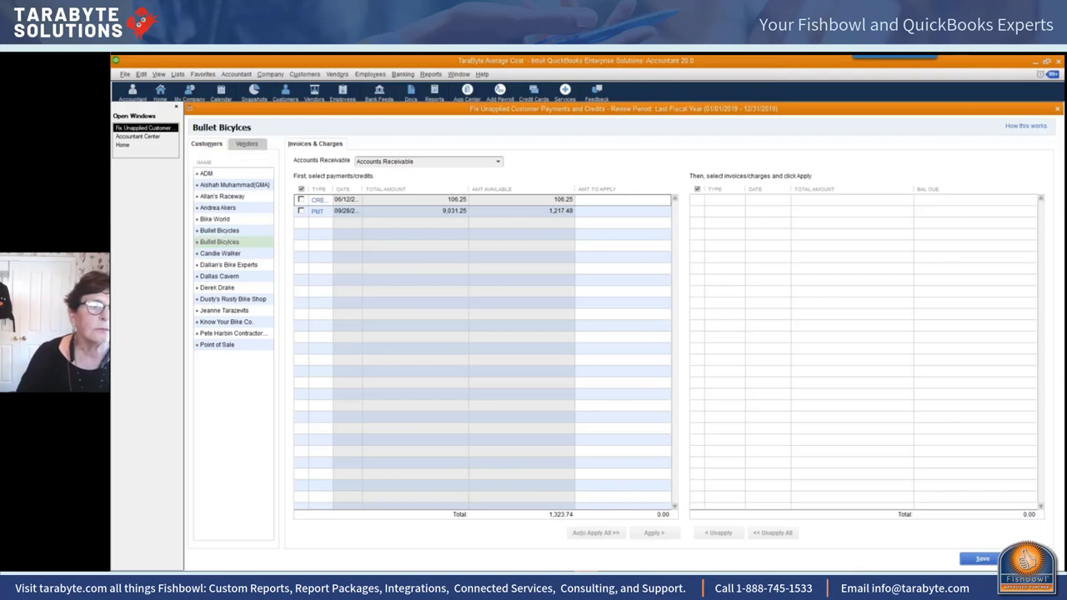
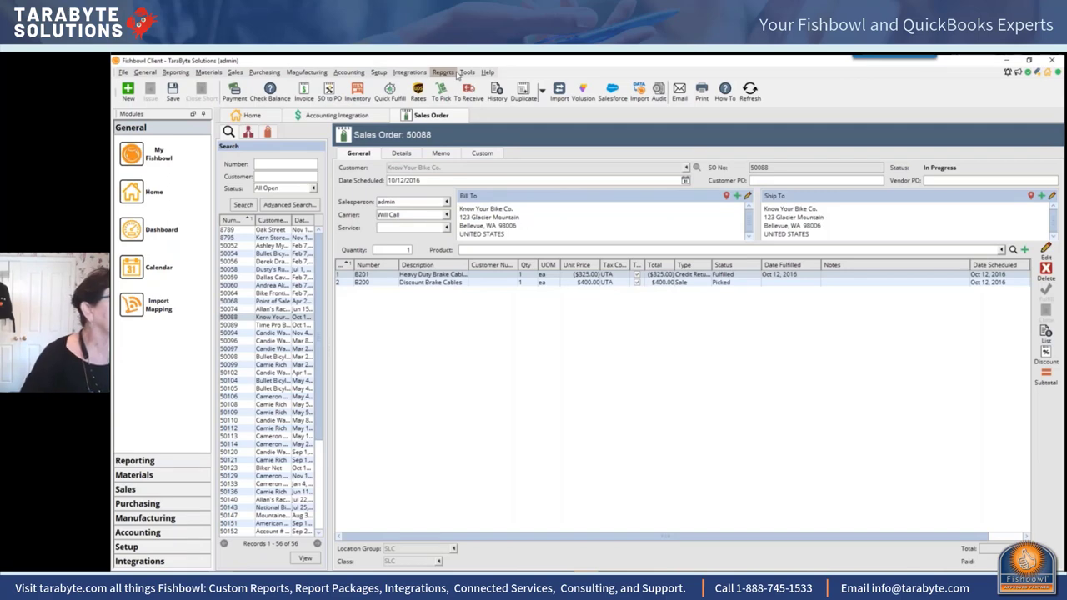
Step: Review the sales order shipping-charge options, then open the Shipping module listing 10 shipments
left_click(480, 86)
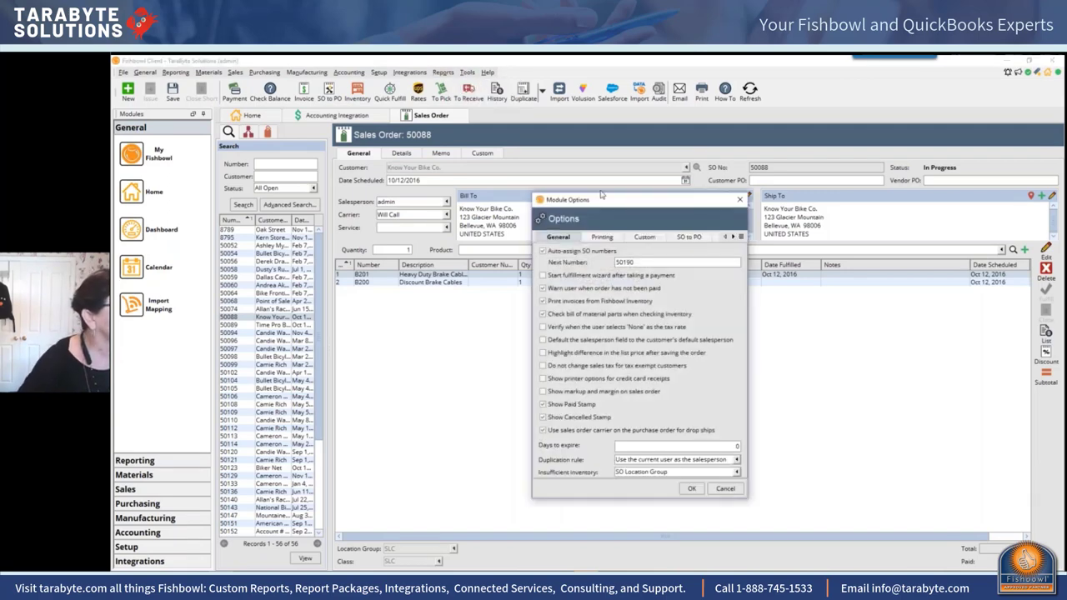
left_click(732, 237)
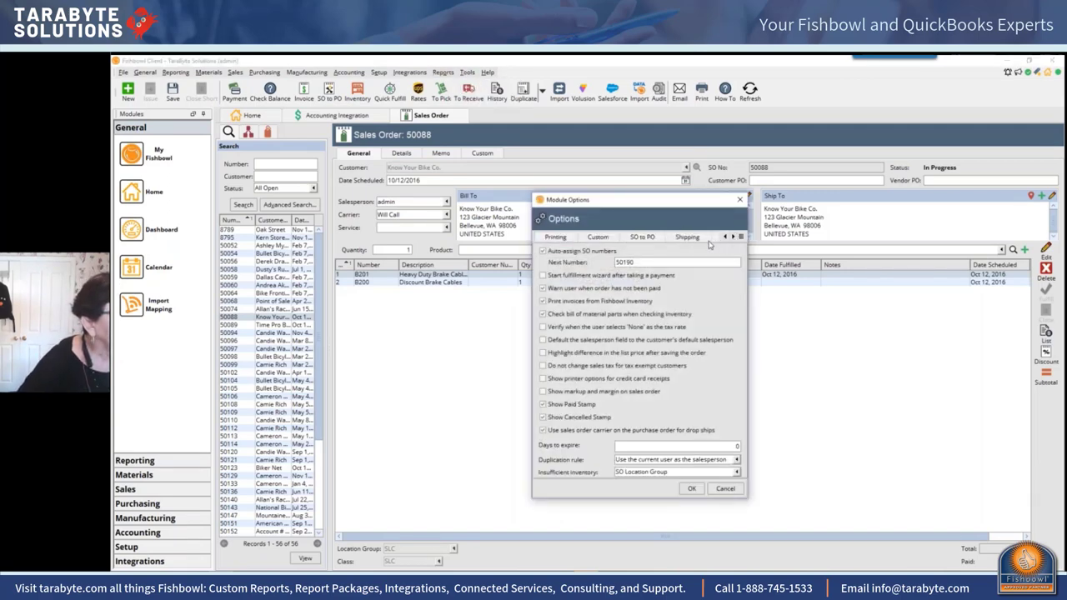
left_click(688, 238)
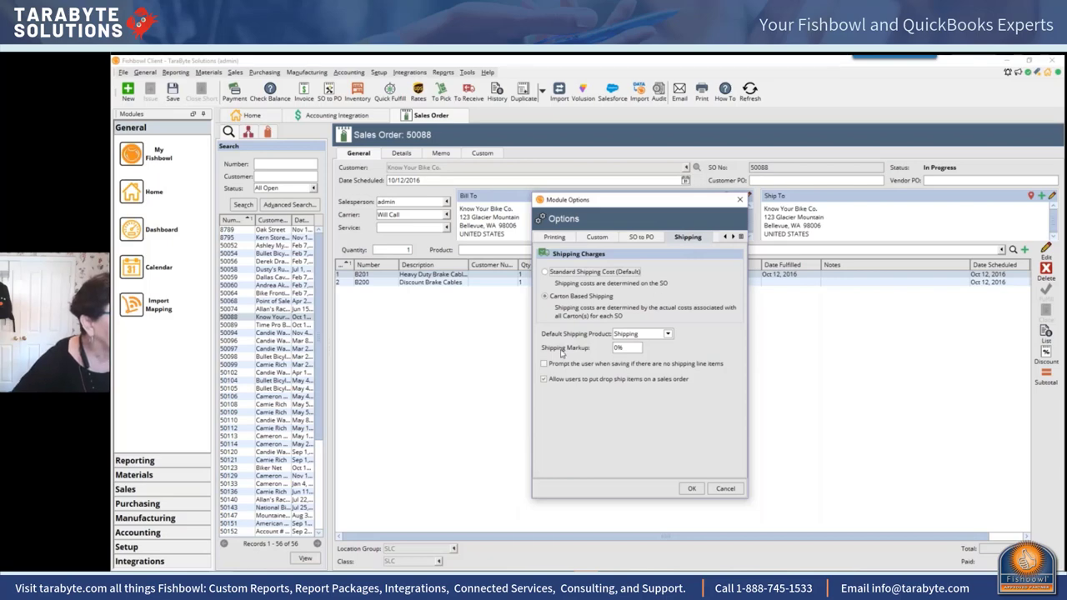
left_click(740, 200)
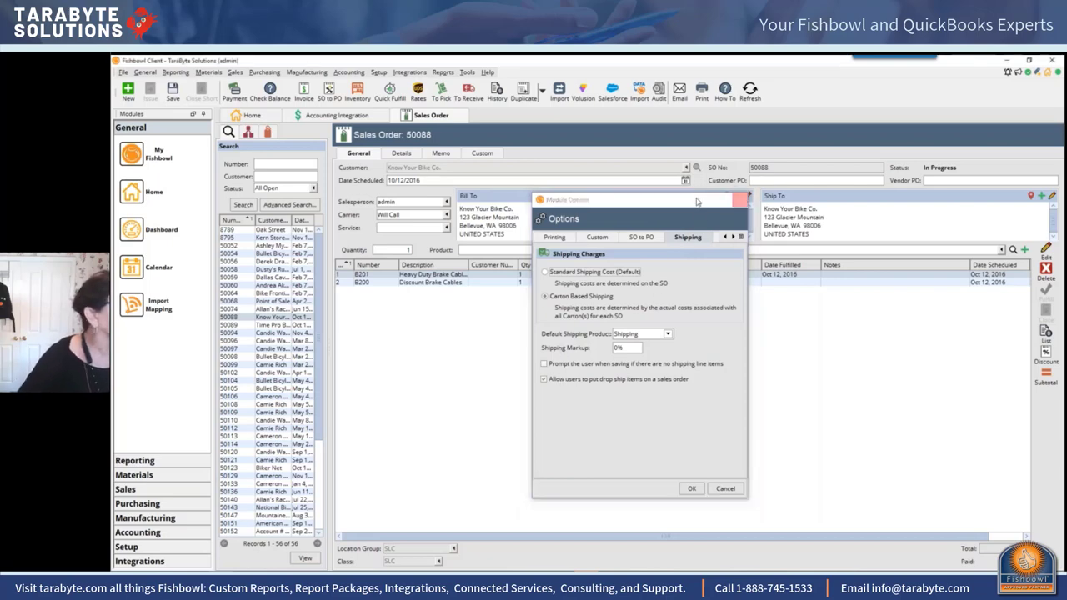
left_click(235, 72)
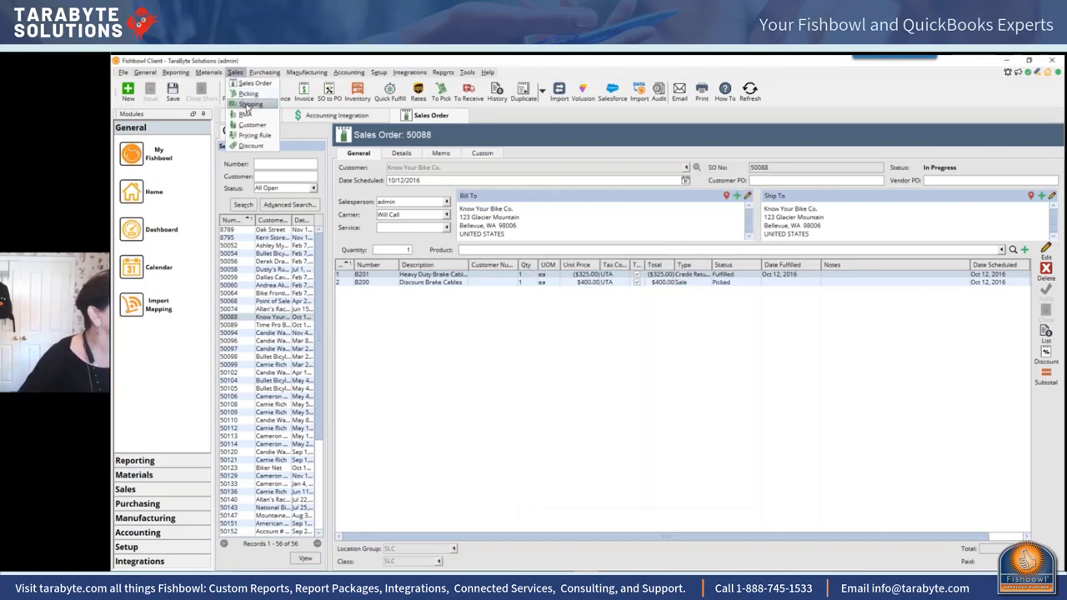
left_click(250, 105)
left_click(467, 72)
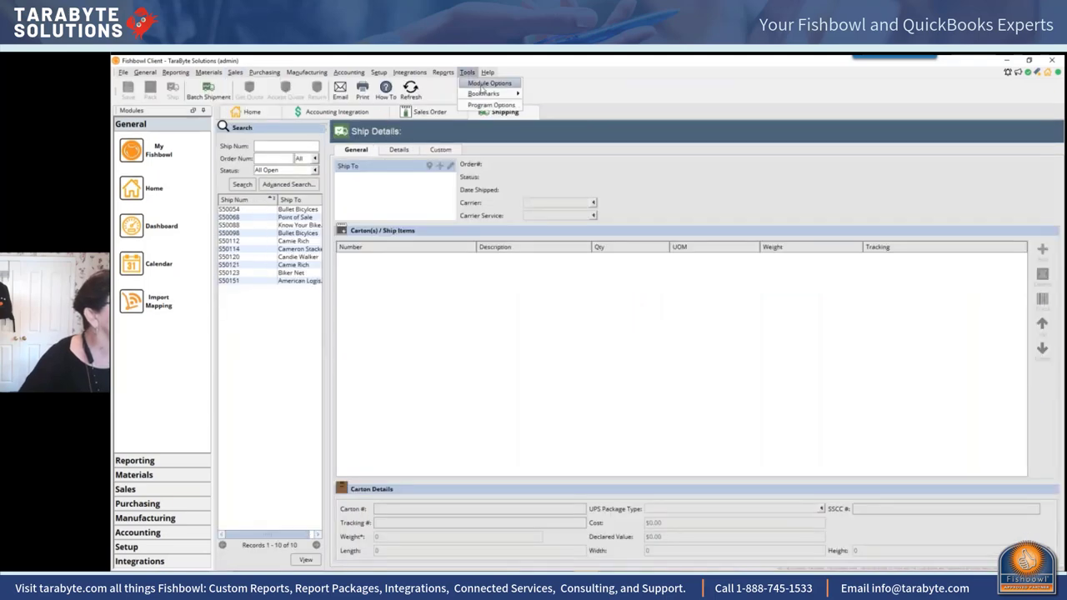
left_click(492, 88)
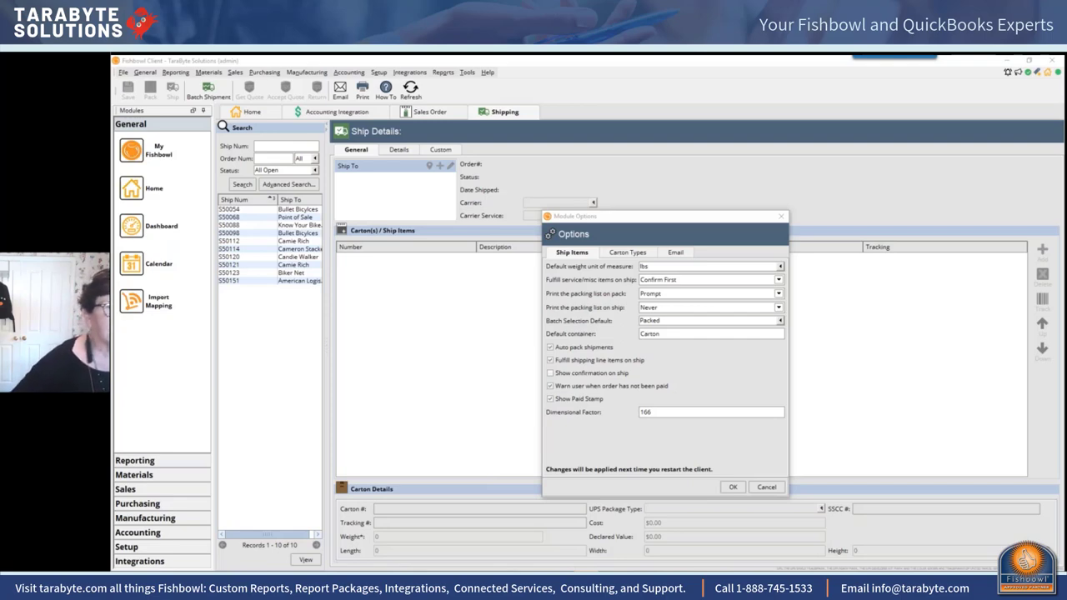
left_click(781, 217)
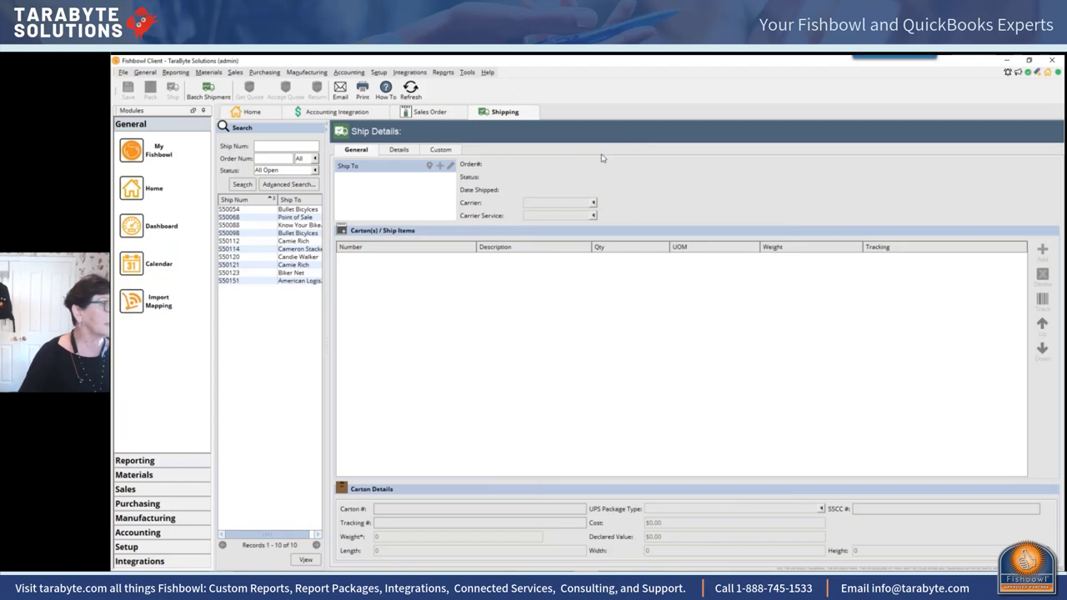
left_click(348, 73)
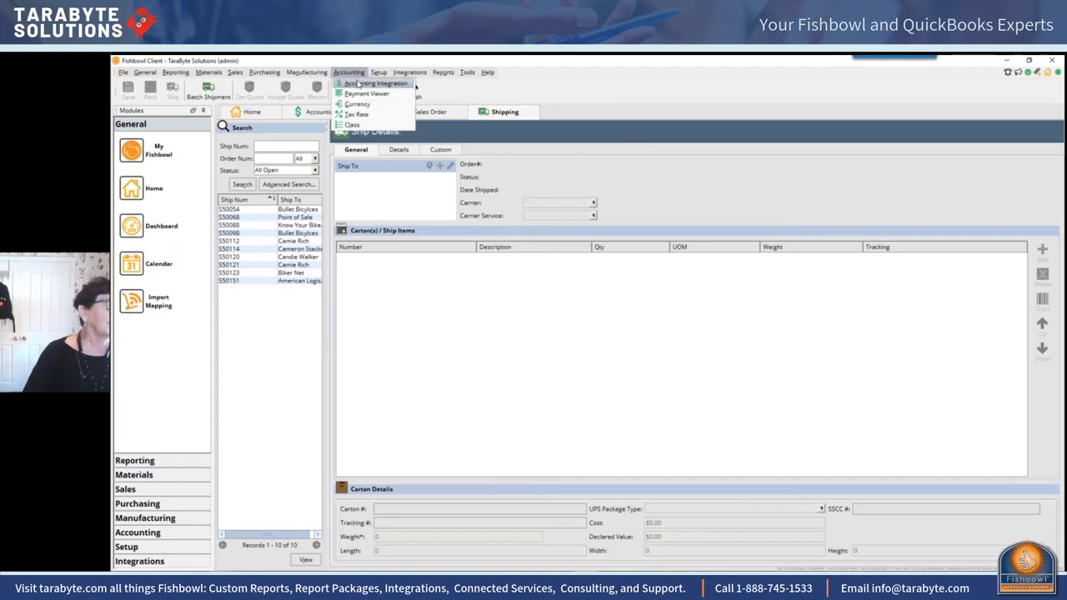
Step: Open Accounting Integration's module options to the QuickBooks settings, where invoice number uses Fishbowl Shipment Number
left_click(358, 83)
left_click(467, 72)
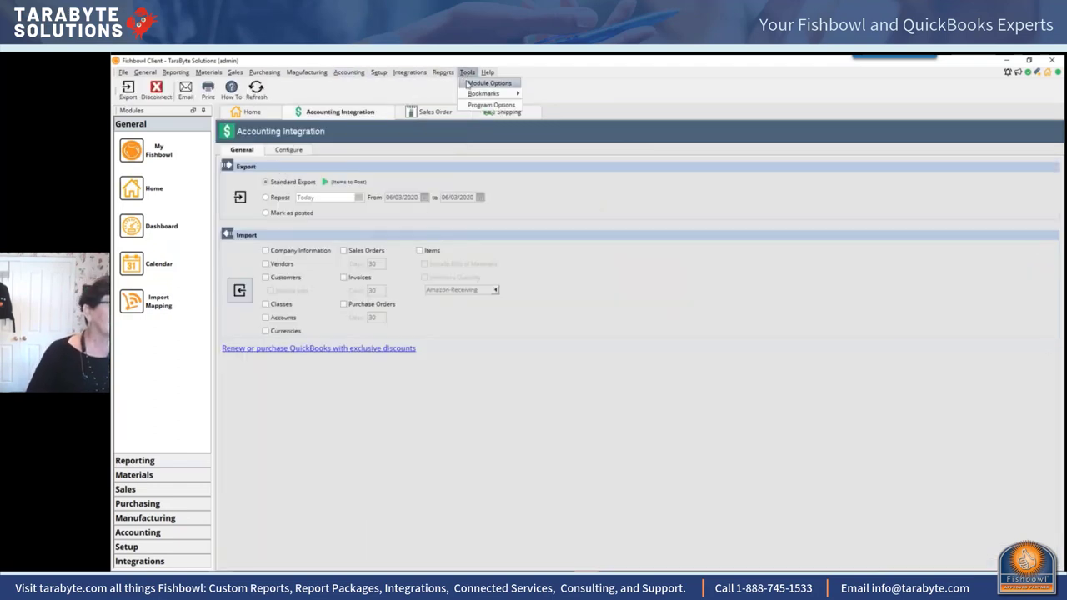
left_click(489, 84)
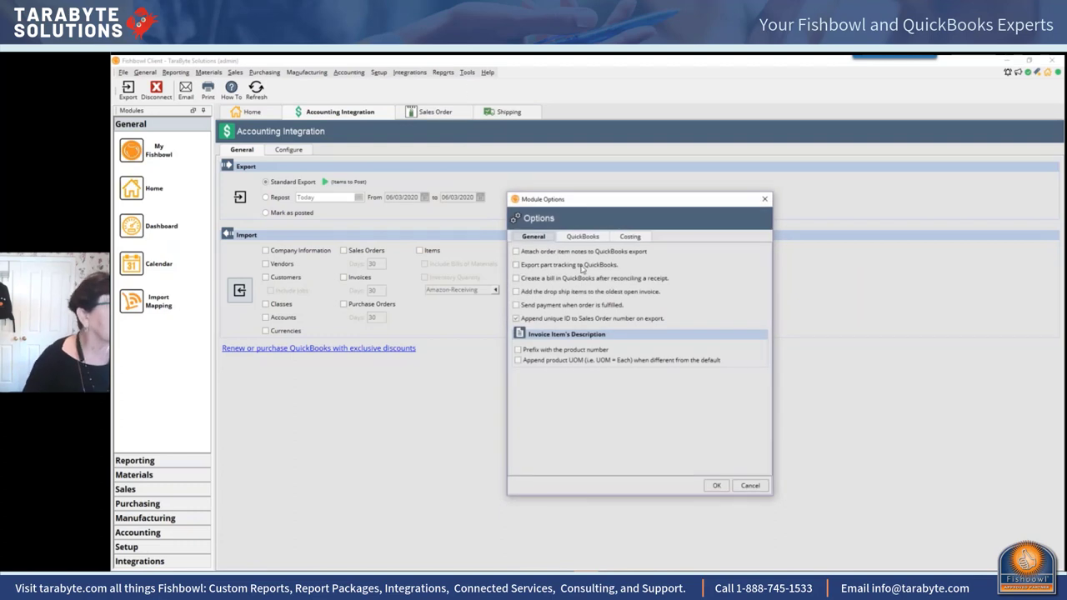
left_click(582, 236)
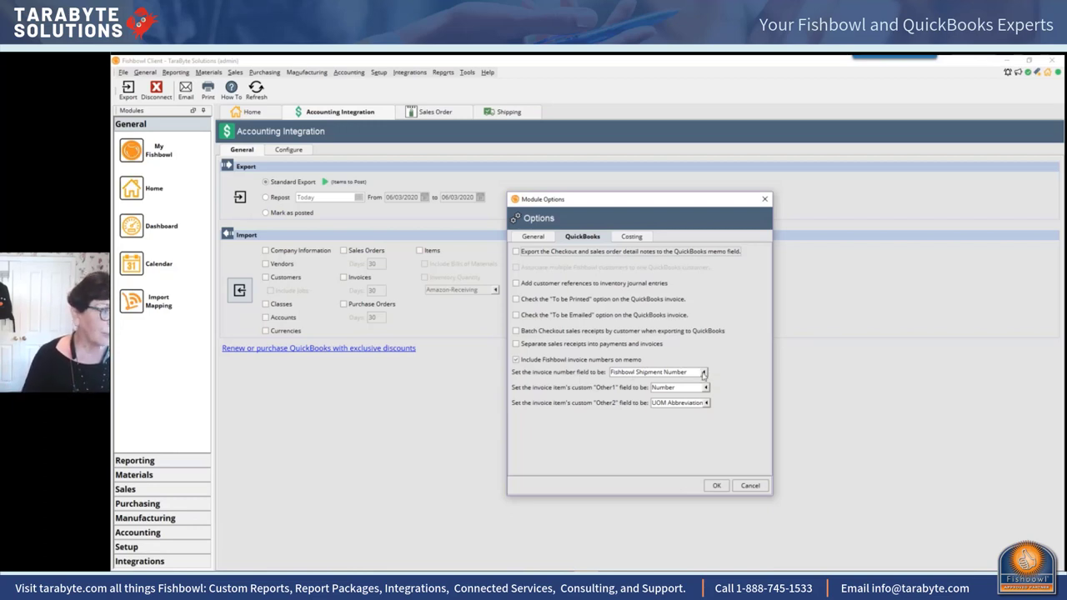
Step: Set the QuickBooks invoice number field to Fishbowl Shipment Number and save the options
left_click(702, 373)
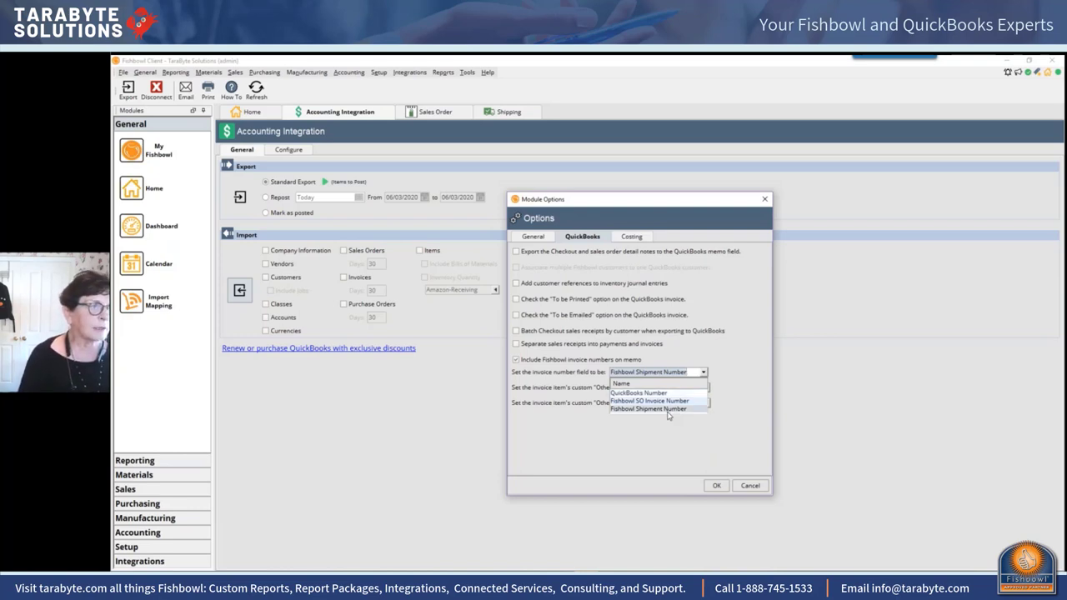
left_click(667, 409)
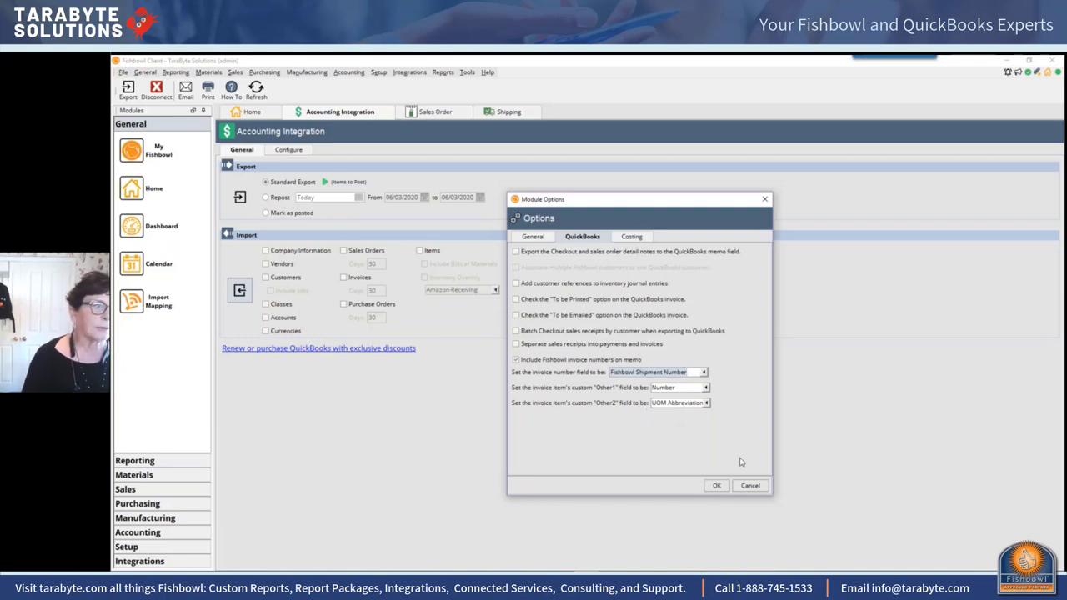
left_click(710, 487)
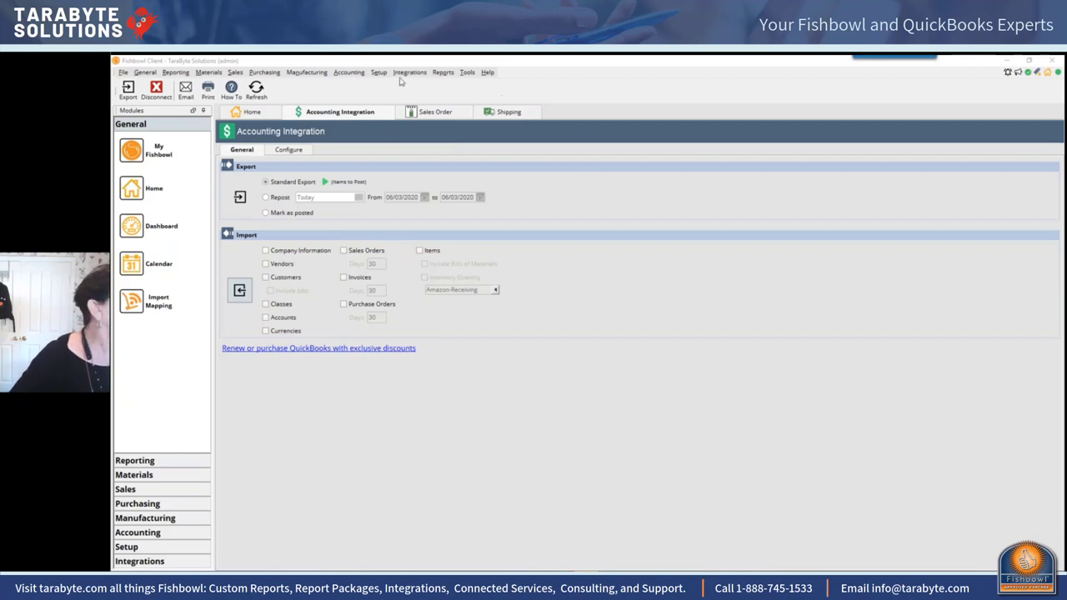
Step: Create new purchase order 10216 with vendor A&B Distribution, dismissing the vendor alert
left_click(265, 72)
left_click(280, 84)
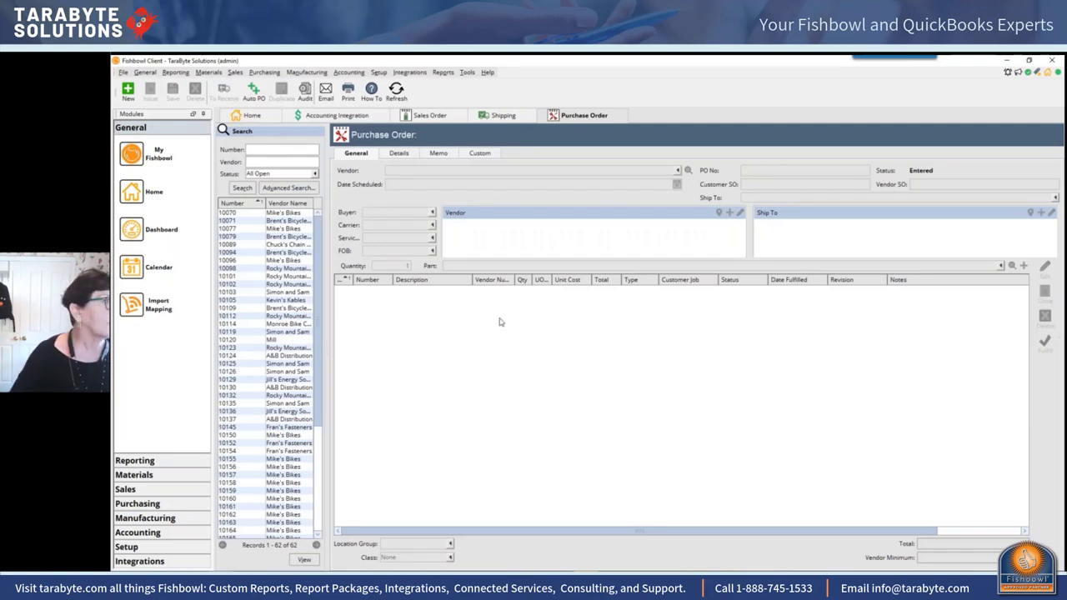
left_click(128, 92)
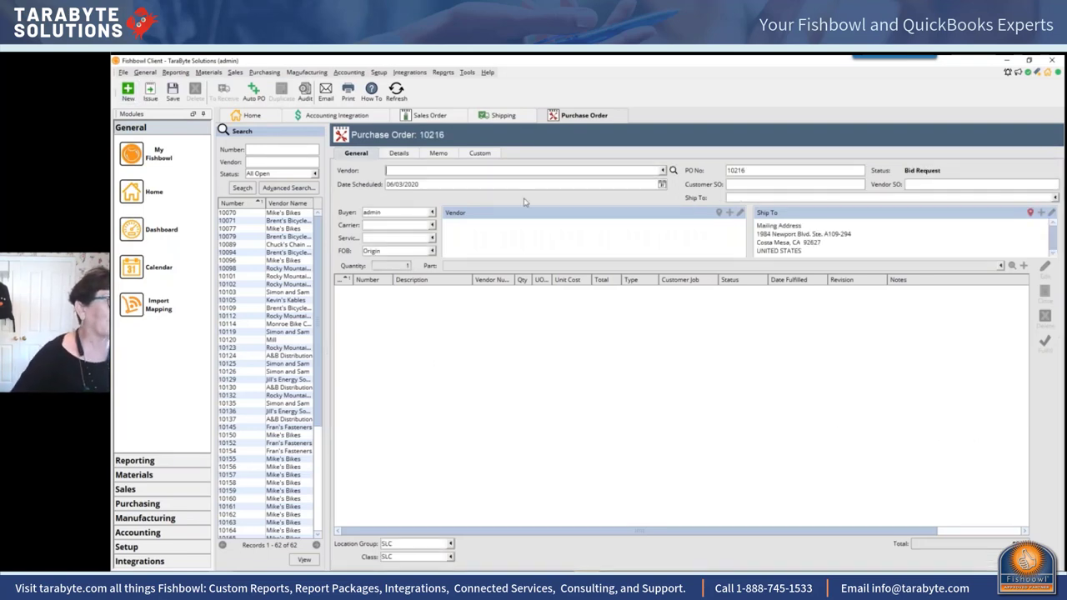
left_click(512, 172)
left_click(464, 199)
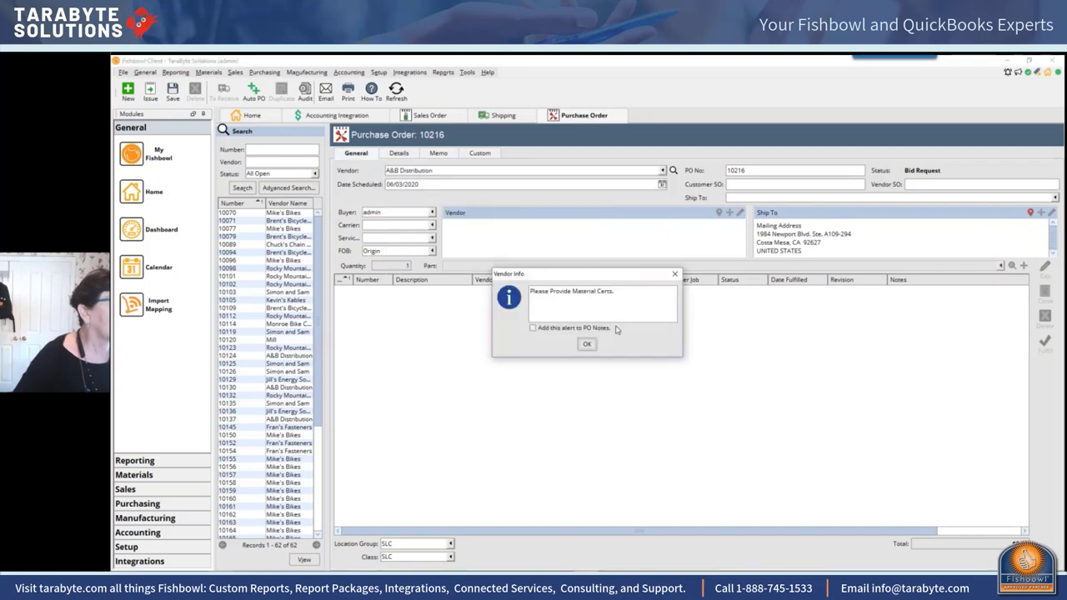
left_click(592, 344)
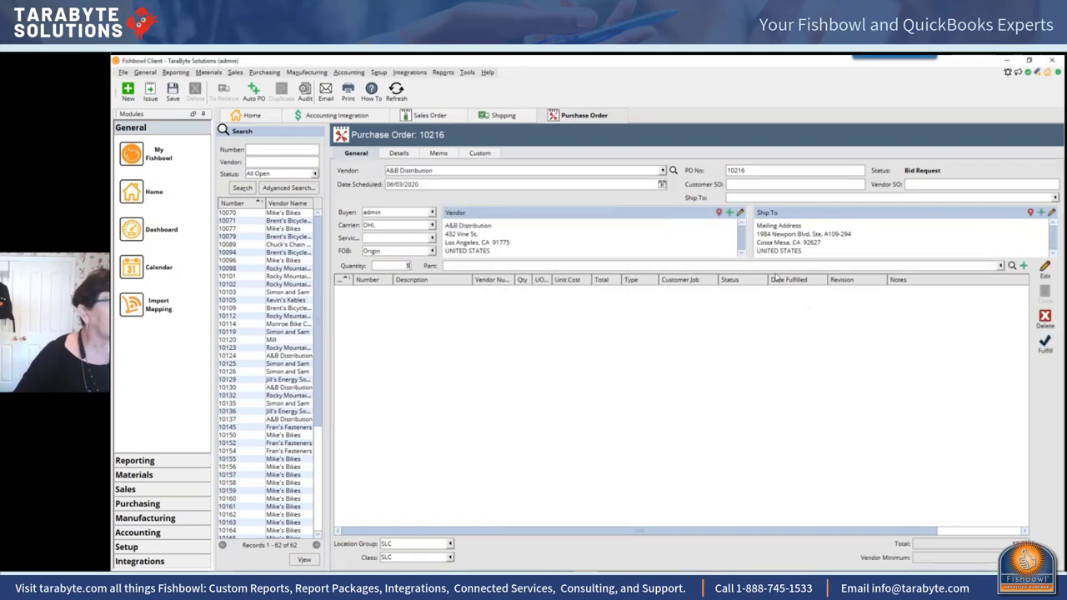
Step: Add part 1022 as the purchase order's first line item
left_click(467, 265)
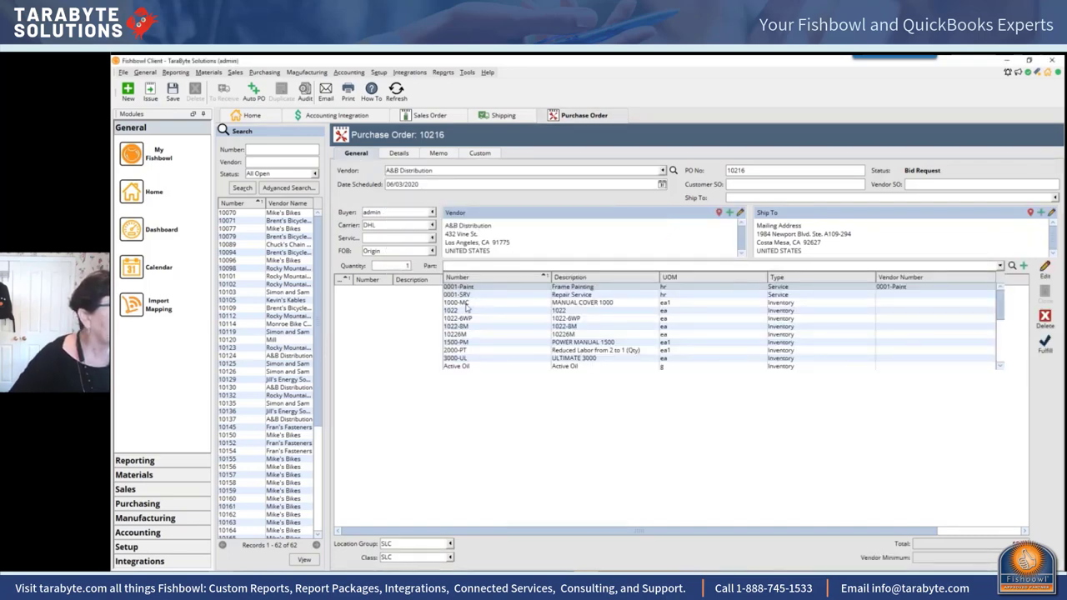
left_click(464, 312)
left_click(464, 312)
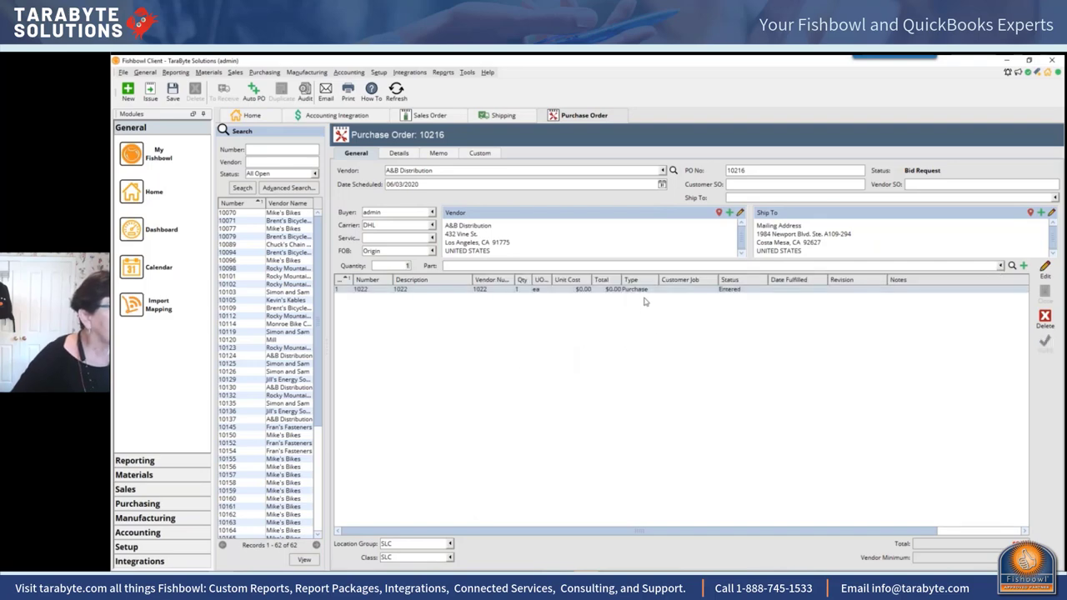
right_click(468, 290)
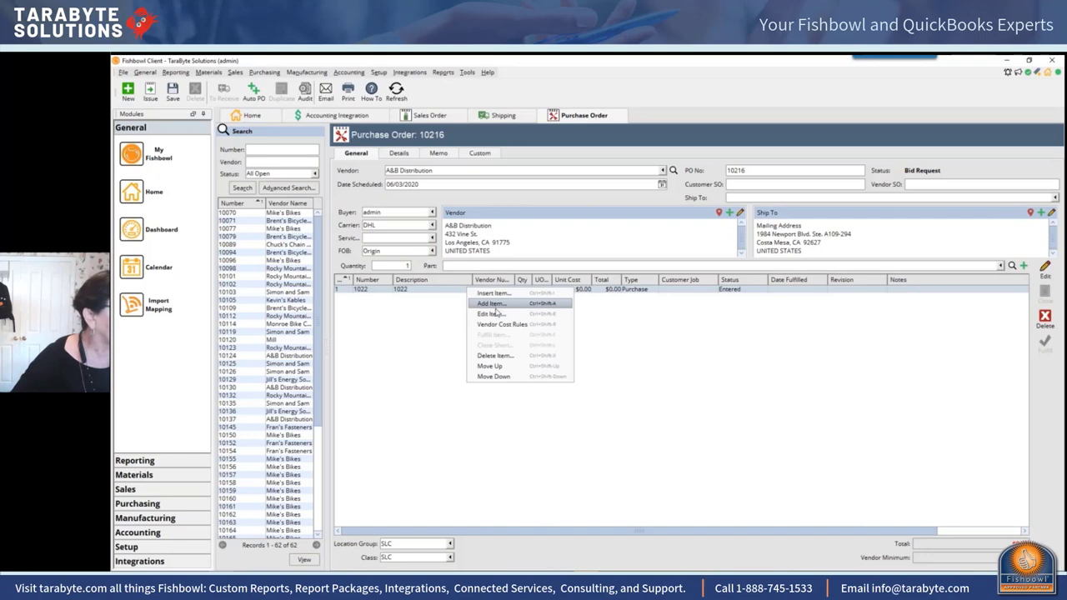
left_click(426, 289)
Step: Make line item 1022 Out Sourced, returning as 1022-6WP, and close its details
double_click(426, 289)
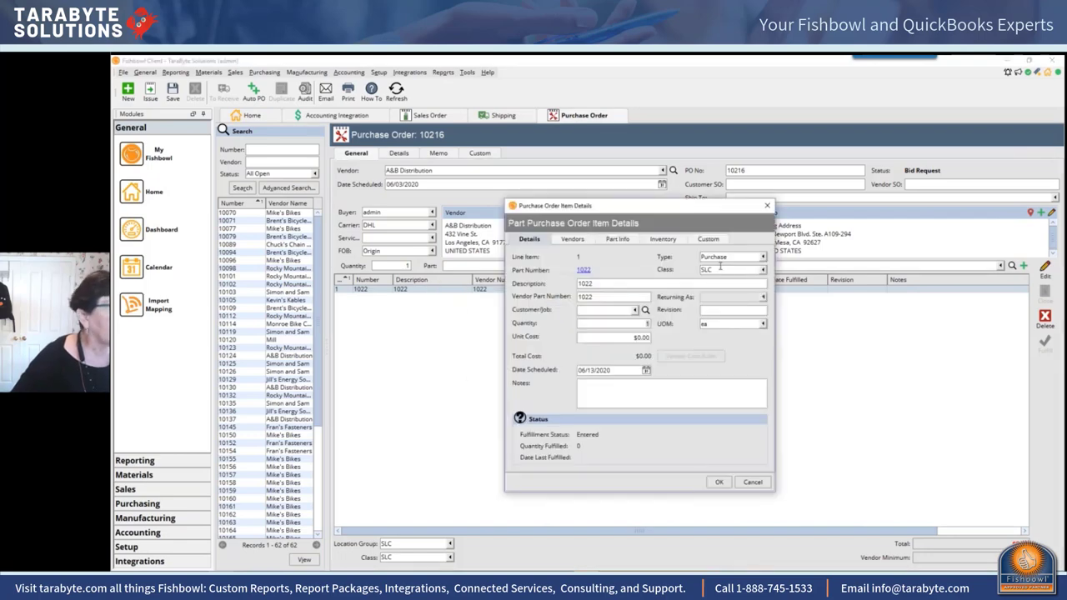
left_click(763, 257)
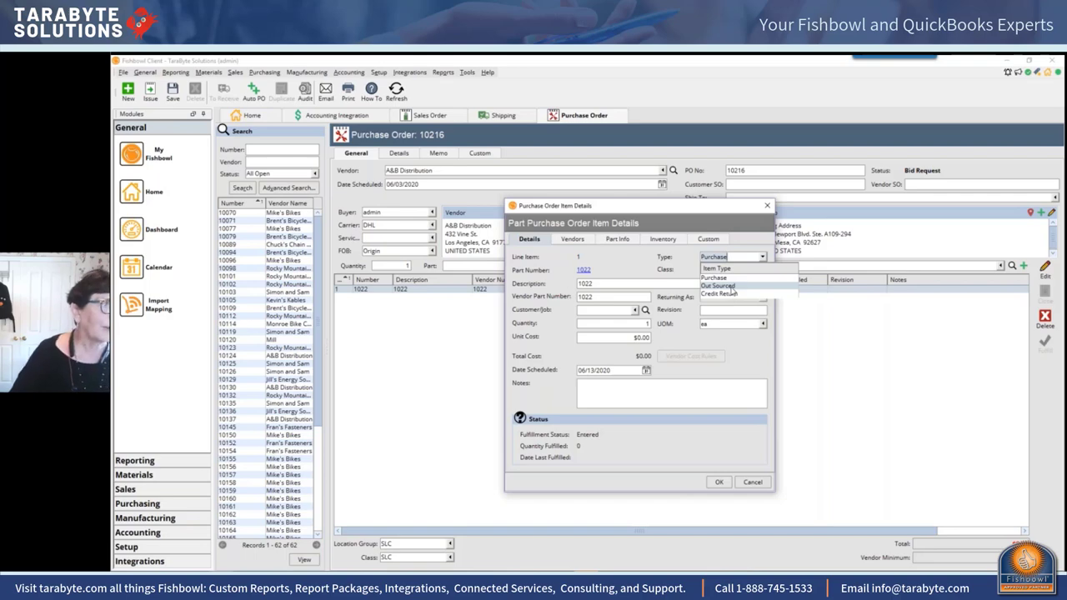
left_click(719, 286)
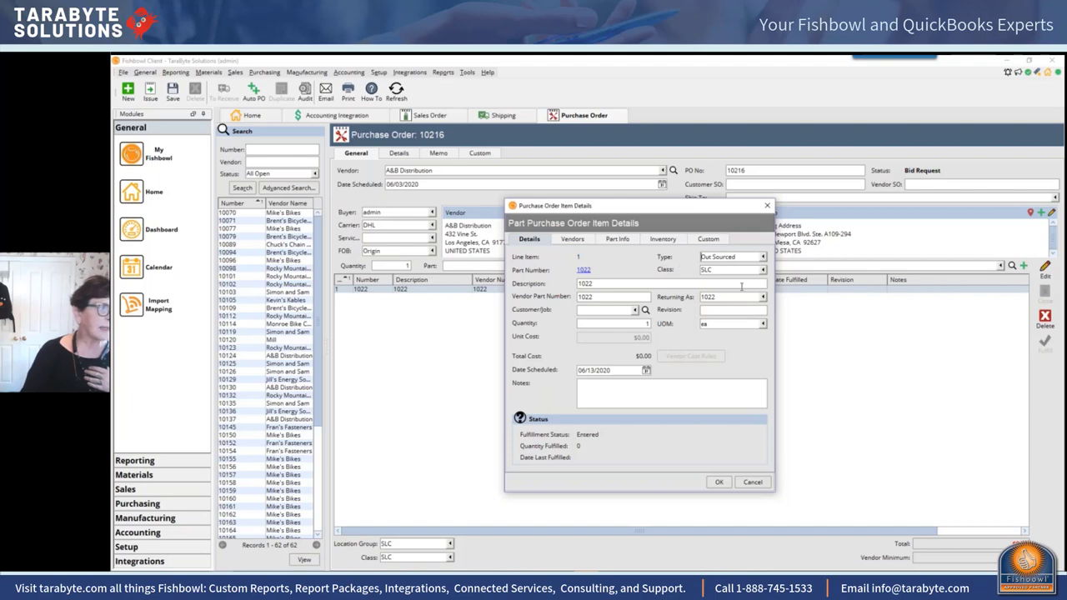
left_click(766, 298)
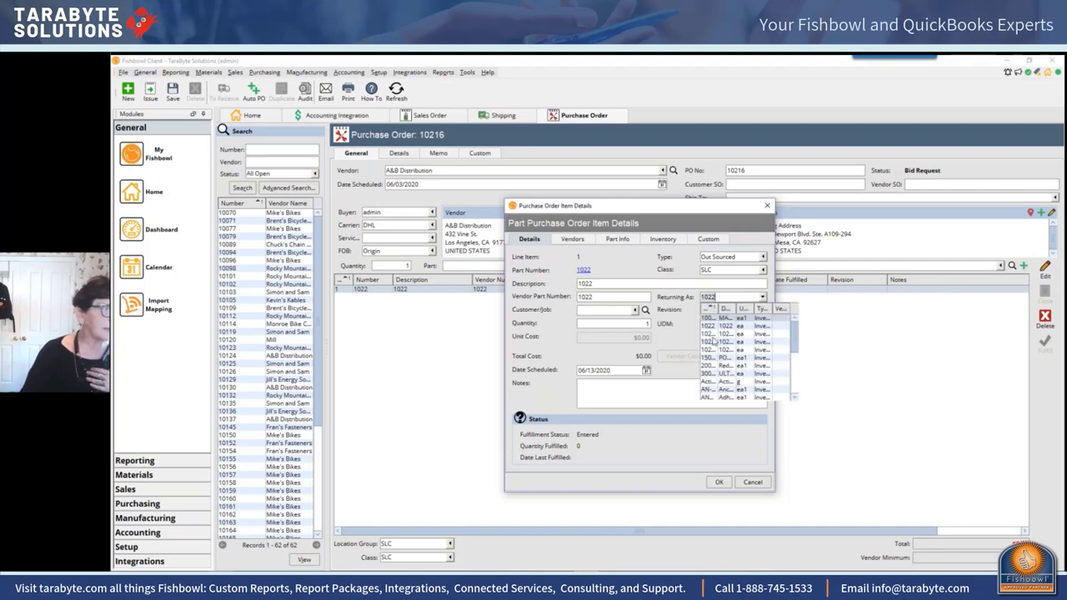
left_click(715, 335)
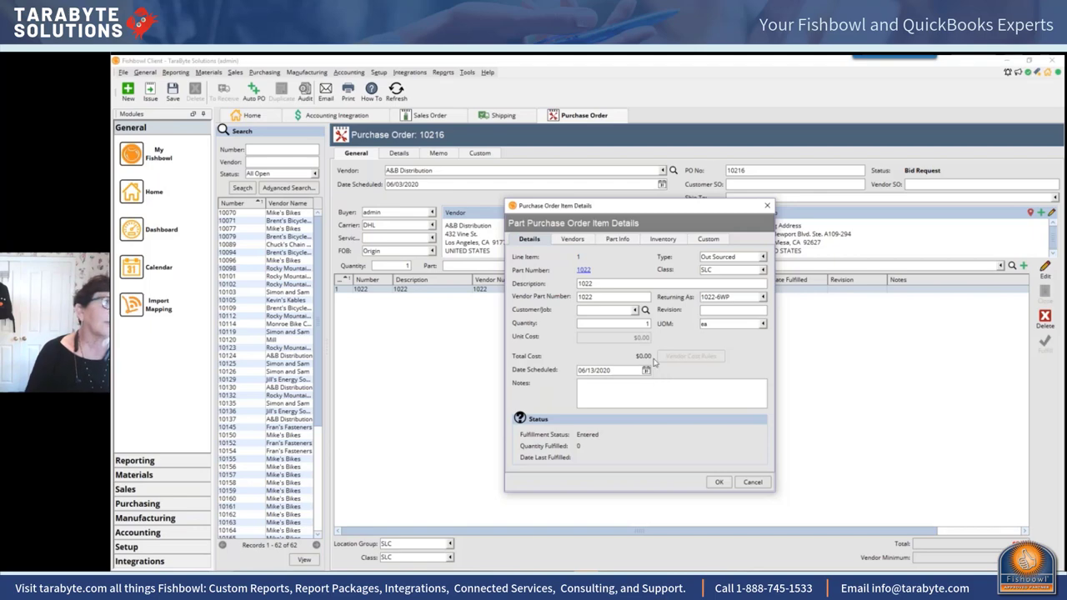
left_click(766, 209)
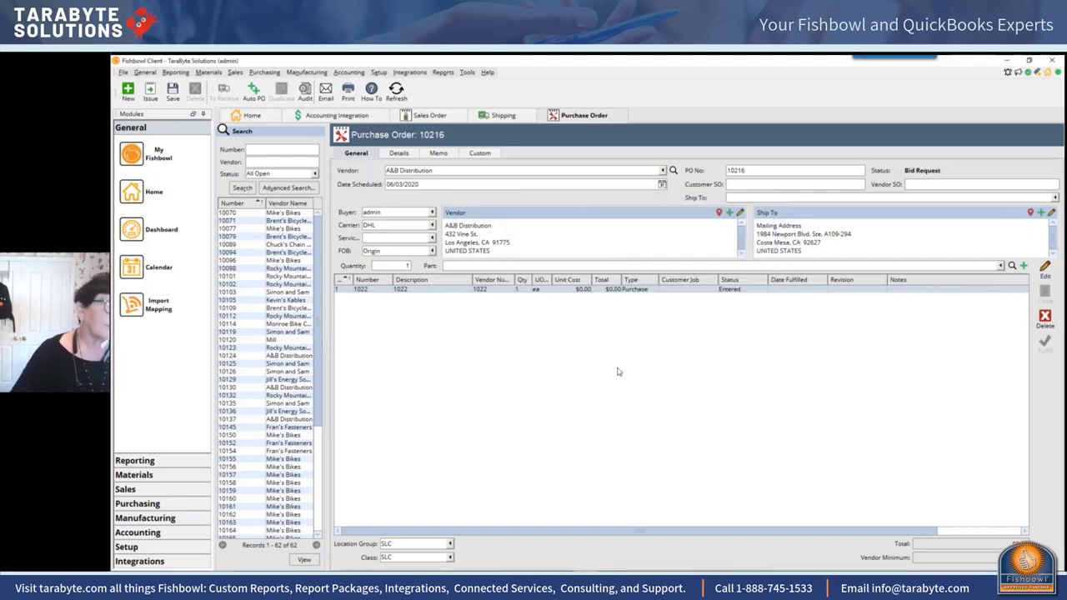
Step: Search parts for 'purch' and confirm Purchasing-Variance's expense, COGS and accrual accounts are Purchasing Variance
left_click(208, 72)
left_click(212, 83)
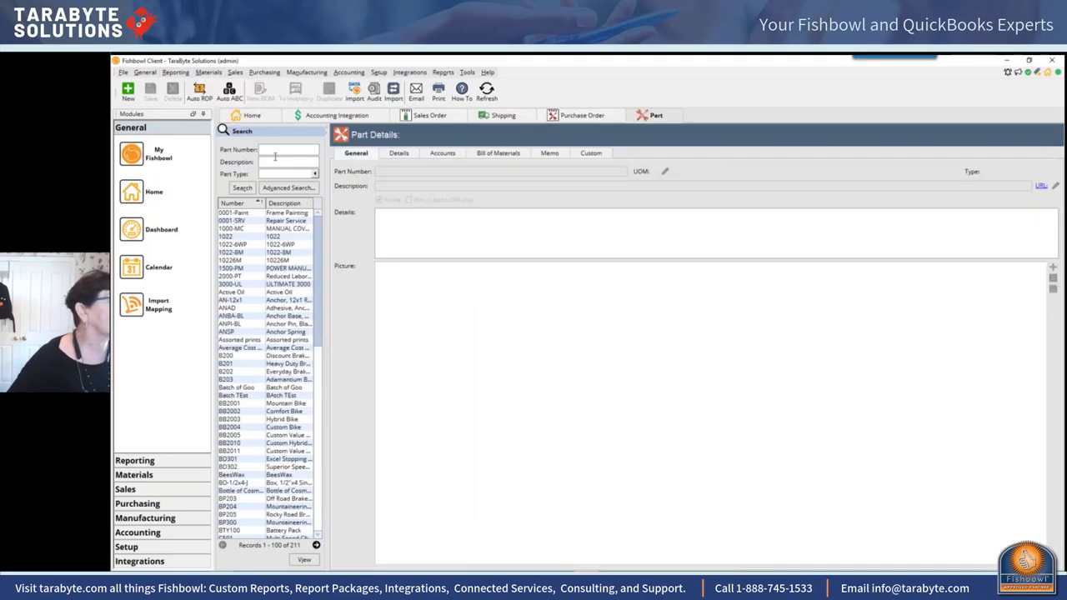
type("purch")
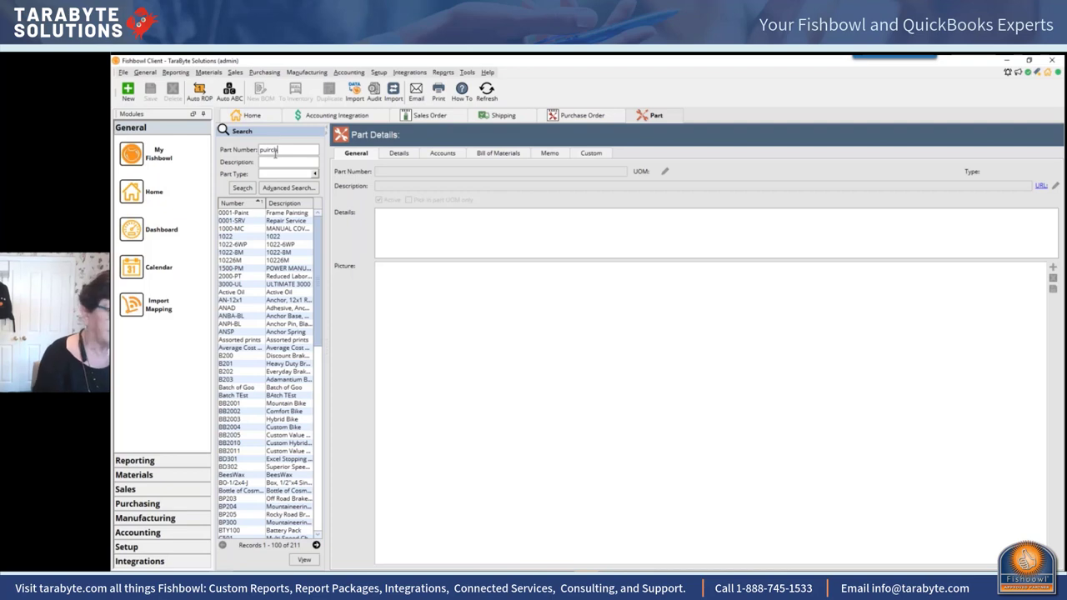
key("Return")
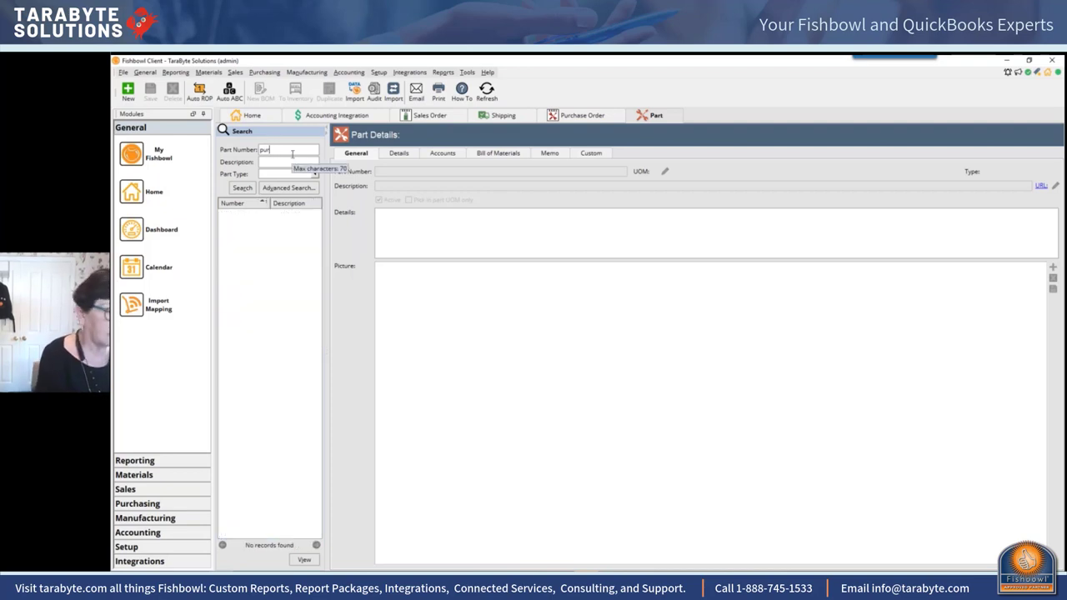
key("Return")
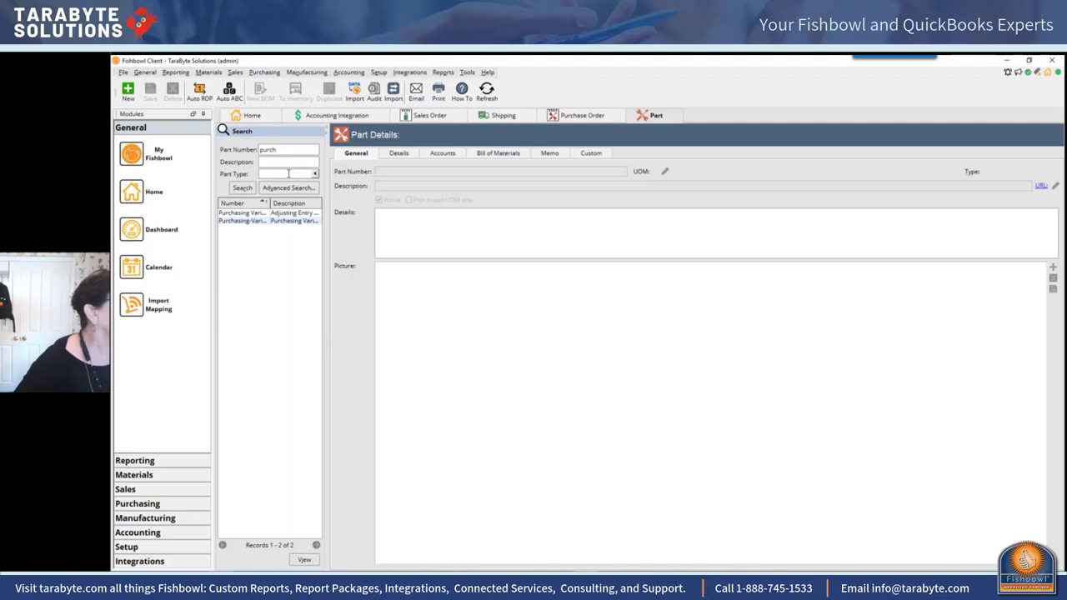
left_click(258, 221)
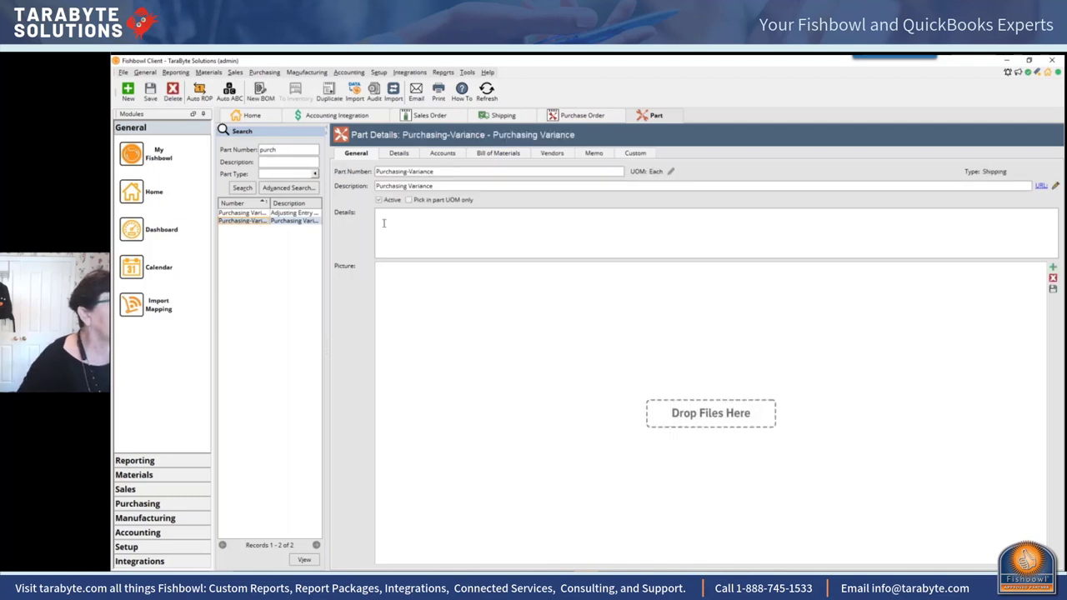
left_click(443, 154)
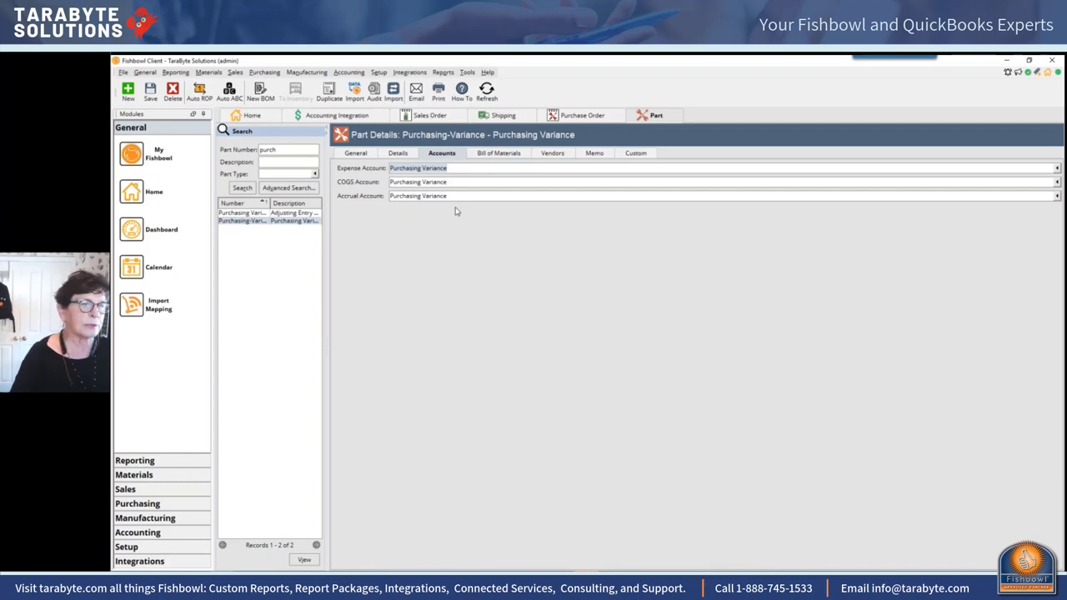
left_click(356, 154)
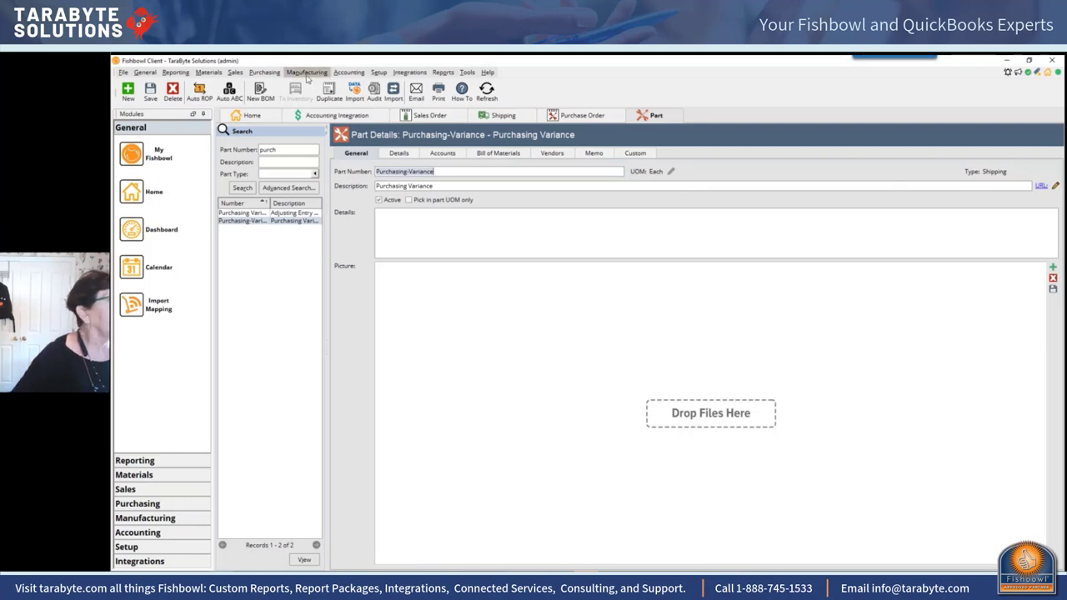
left_click(265, 72)
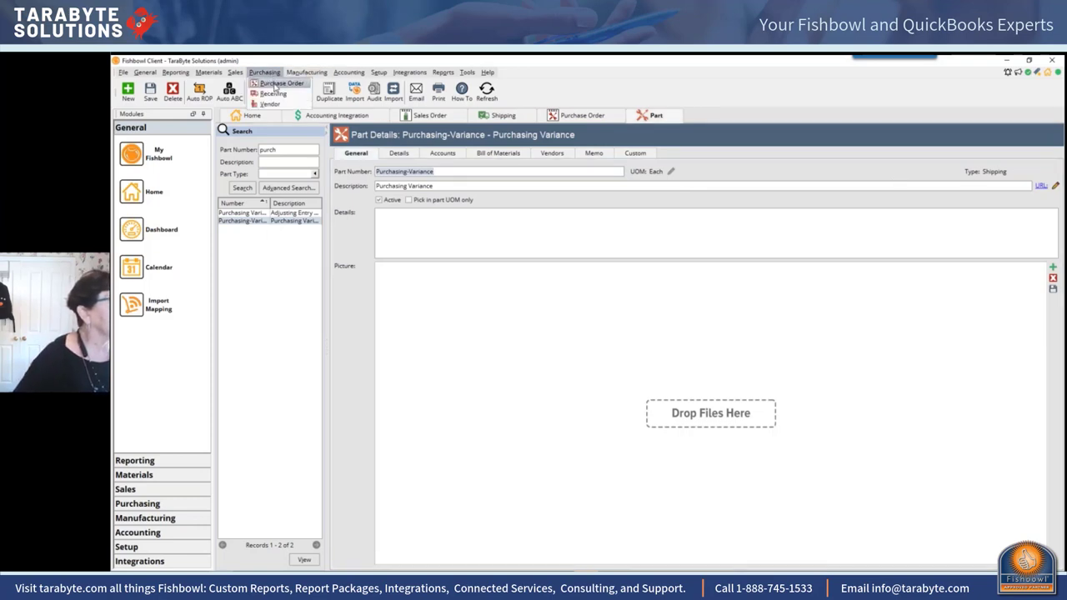
Step: In Receiving, select PO 10096's Batch TEst line and start reconciling it
left_click(273, 93)
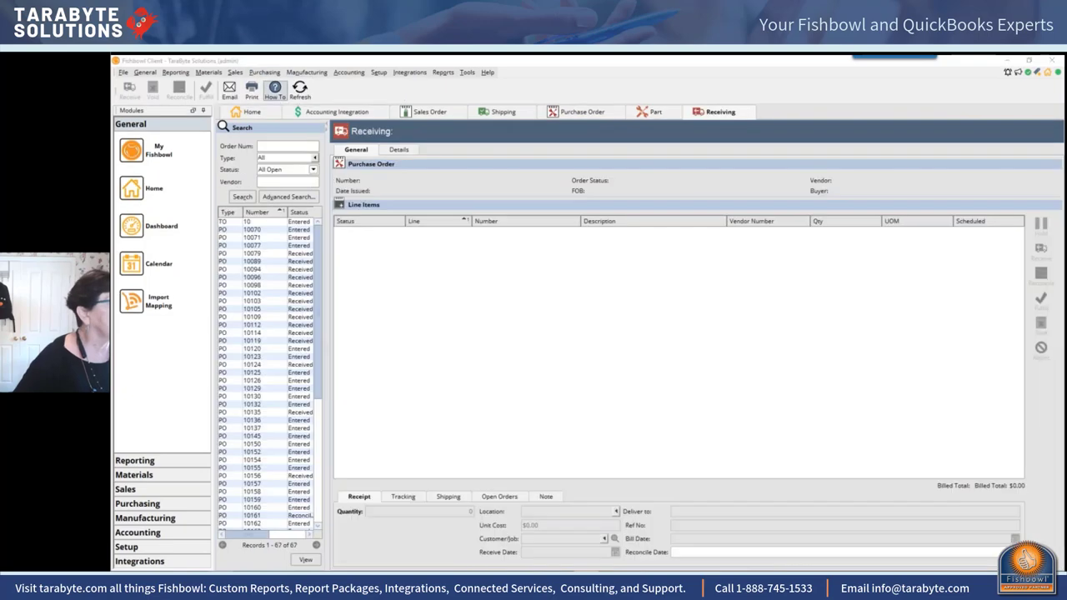
left_click(274, 90)
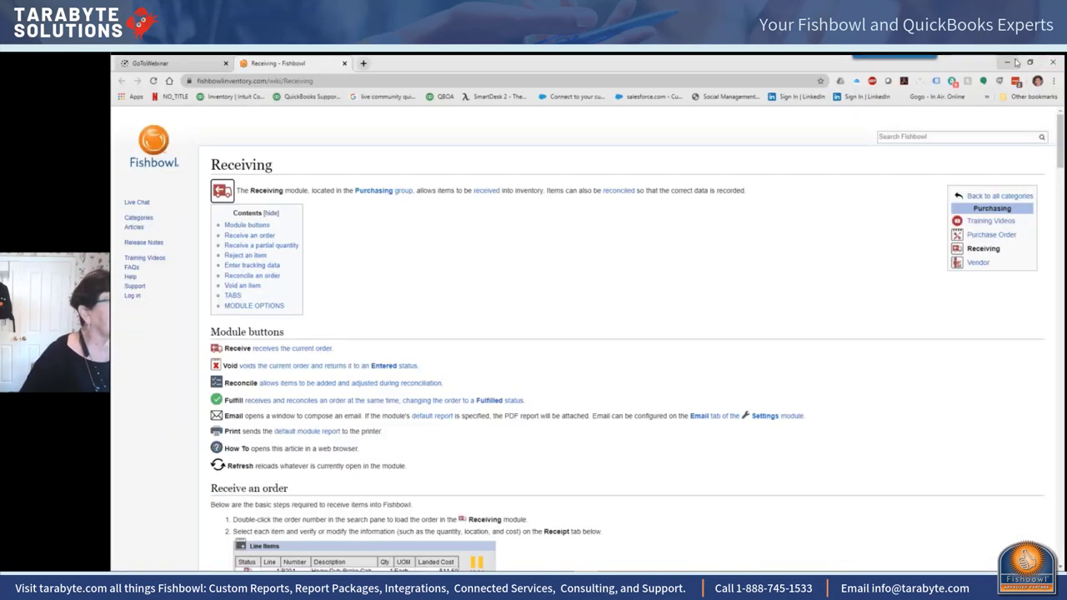
left_click(1008, 63)
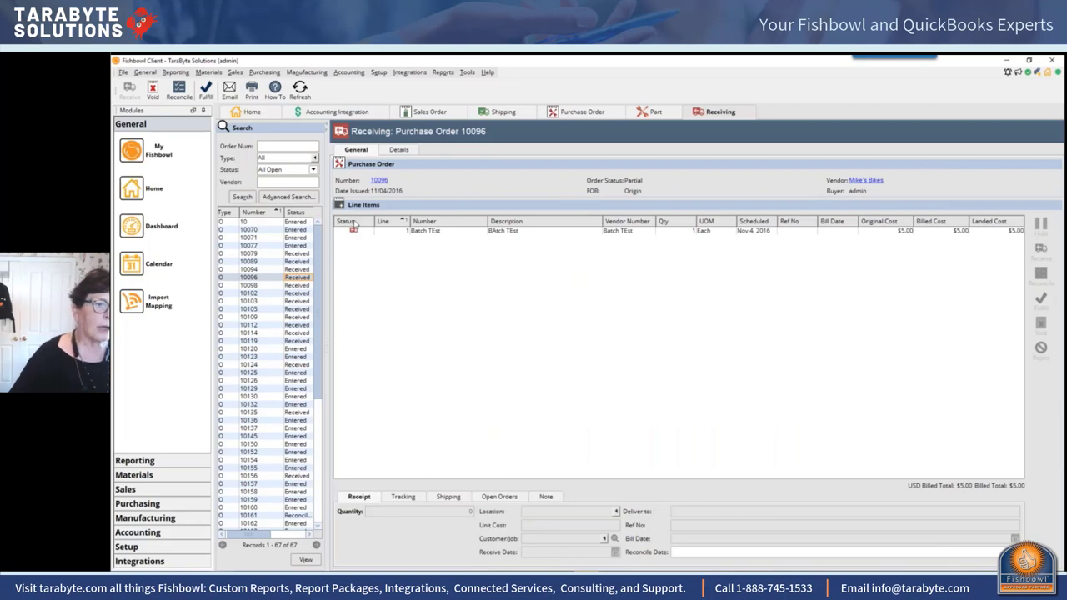
left_click(472, 232)
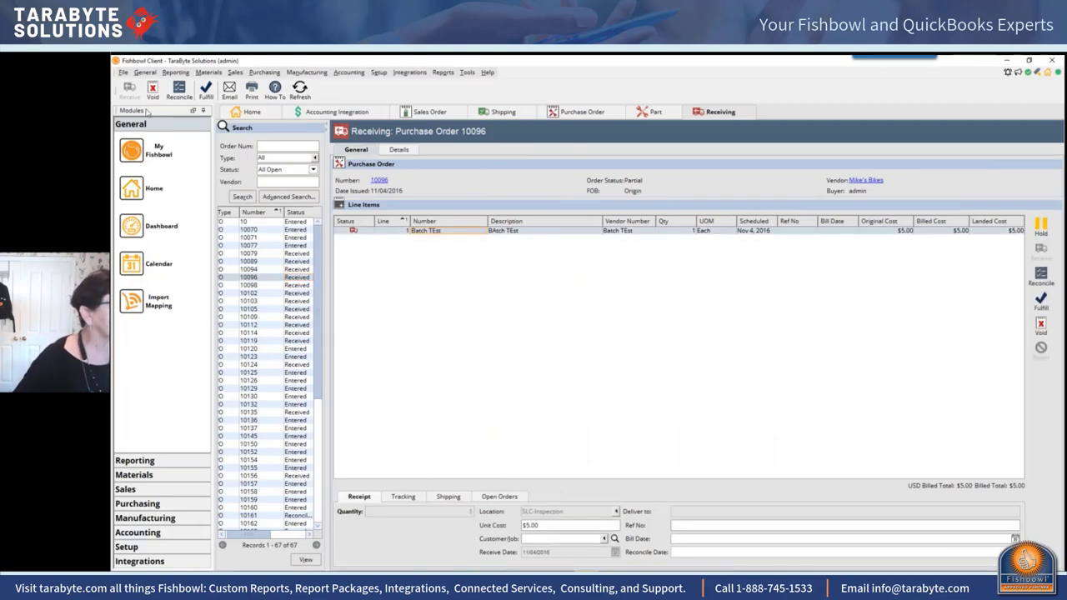
left_click(180, 91)
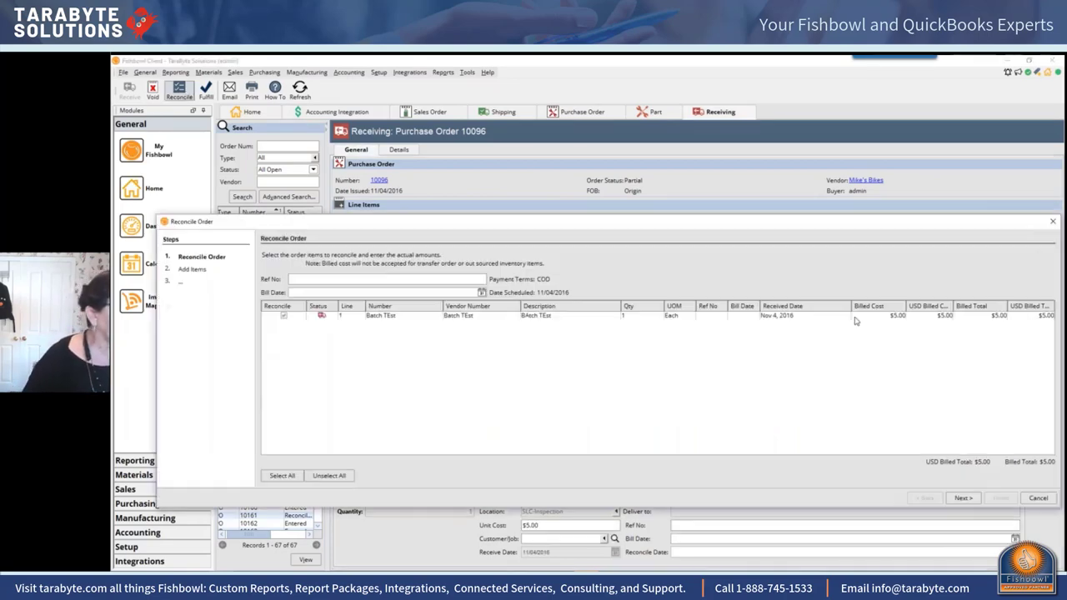
Step: Add a Purchasing Variance item at quantity 1 and unit cost -1 to the reconciliation
left_click(961, 498)
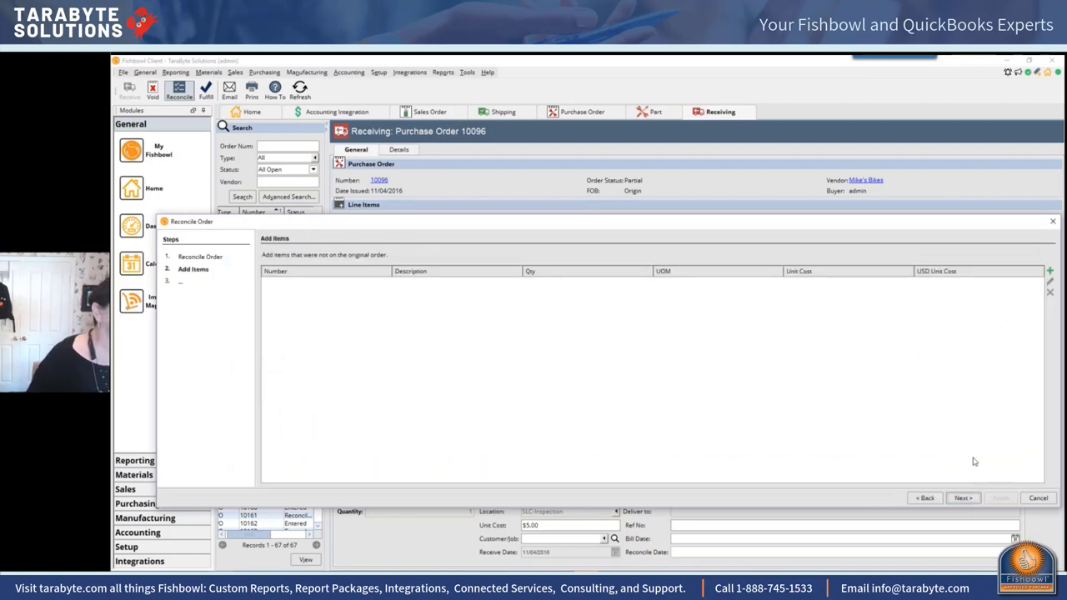
left_click(1049, 272)
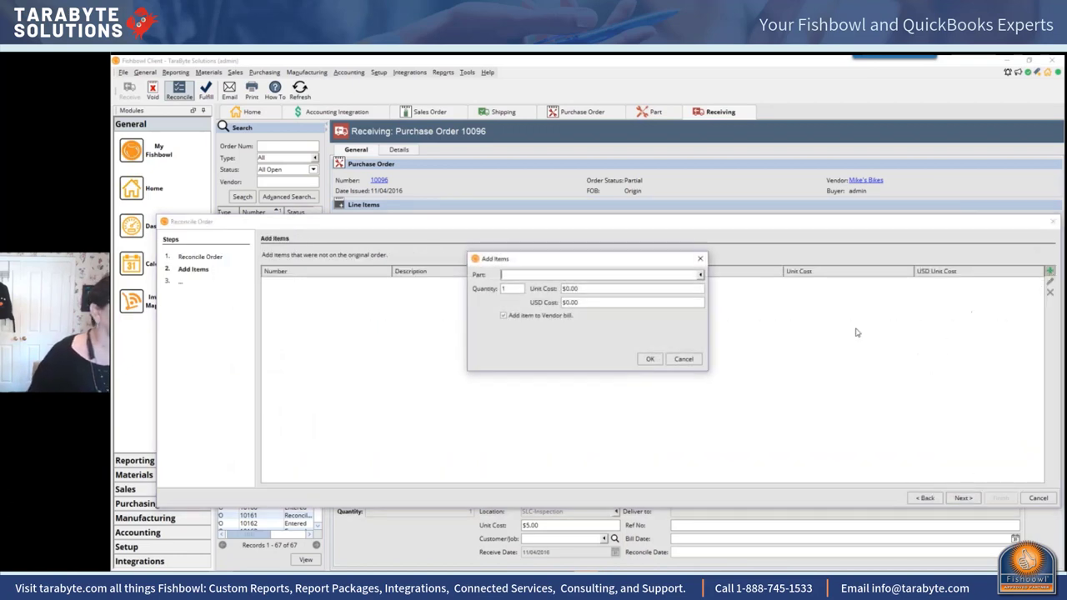
left_click(582, 276)
type("aurc")
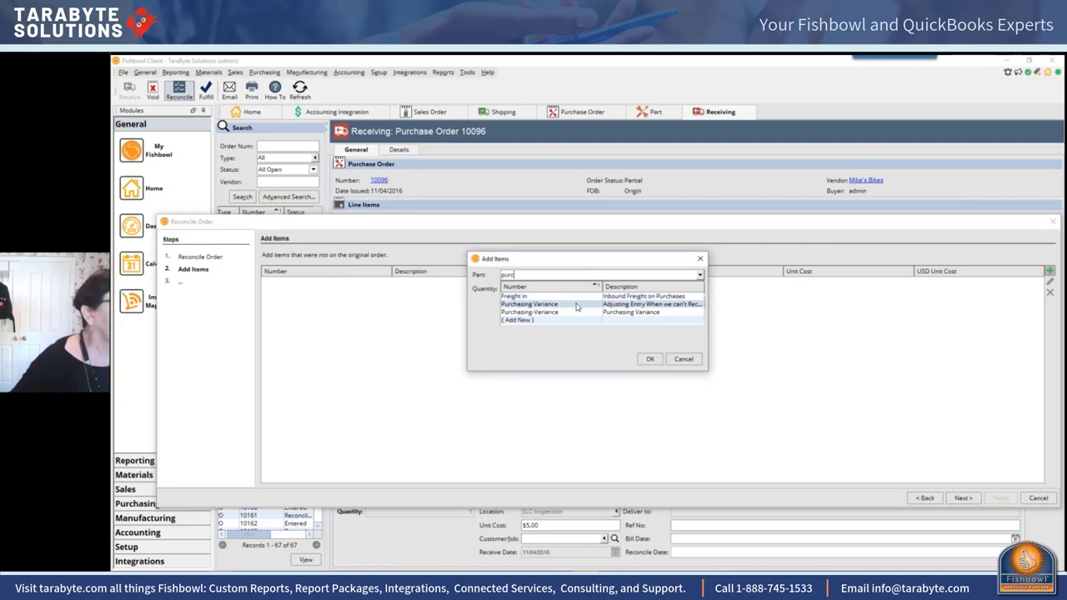
left_click(583, 303)
left_click(590, 290)
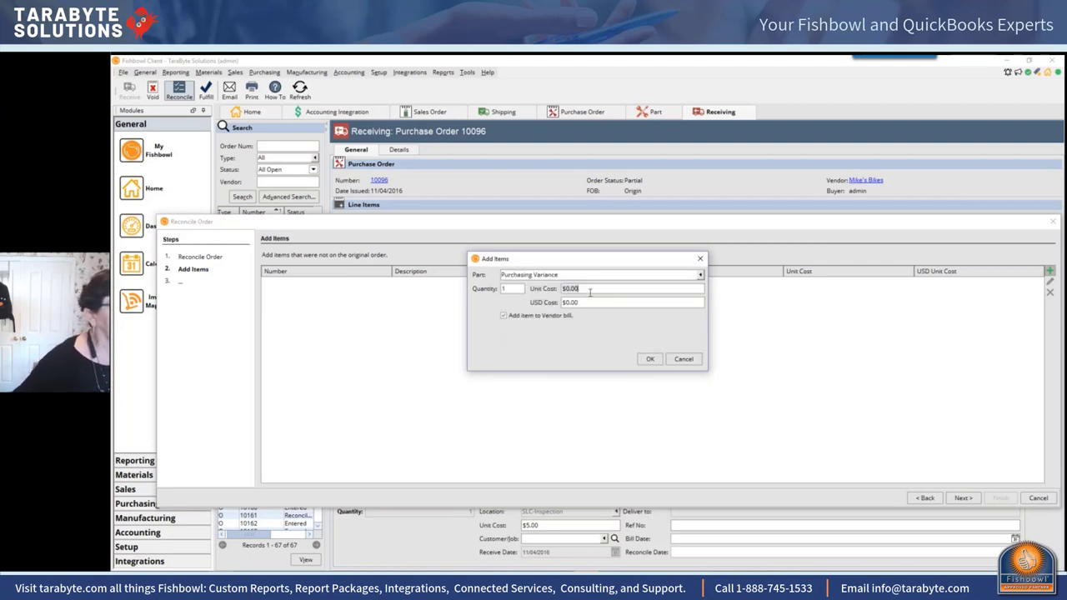
type("-1")
key("Return")
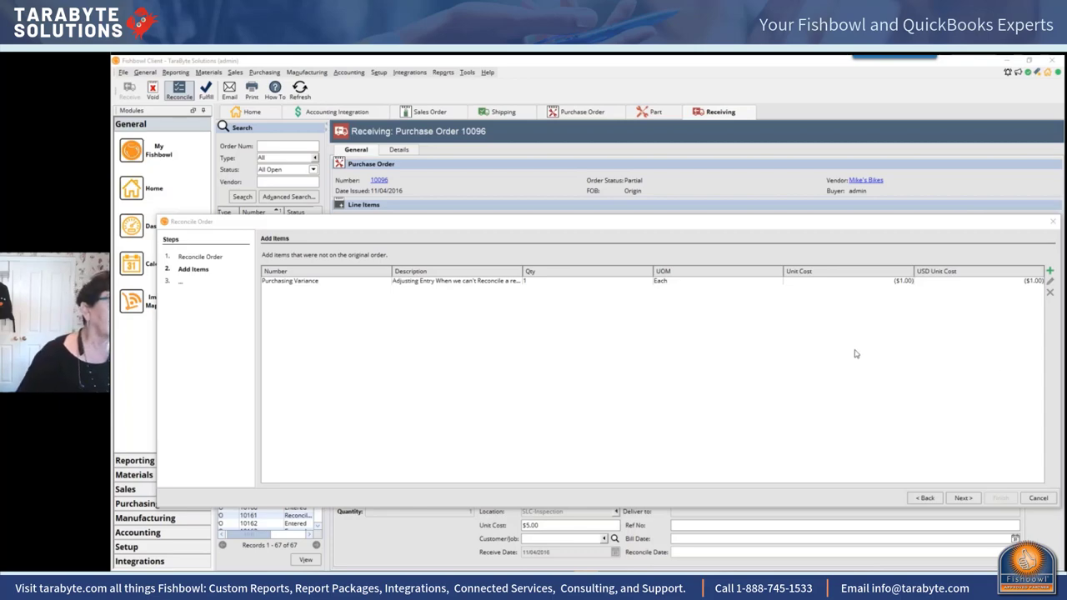
Step: Cancel the Reconcile Order wizard, returning to PO 10096's receiving screen
left_click(1050, 222)
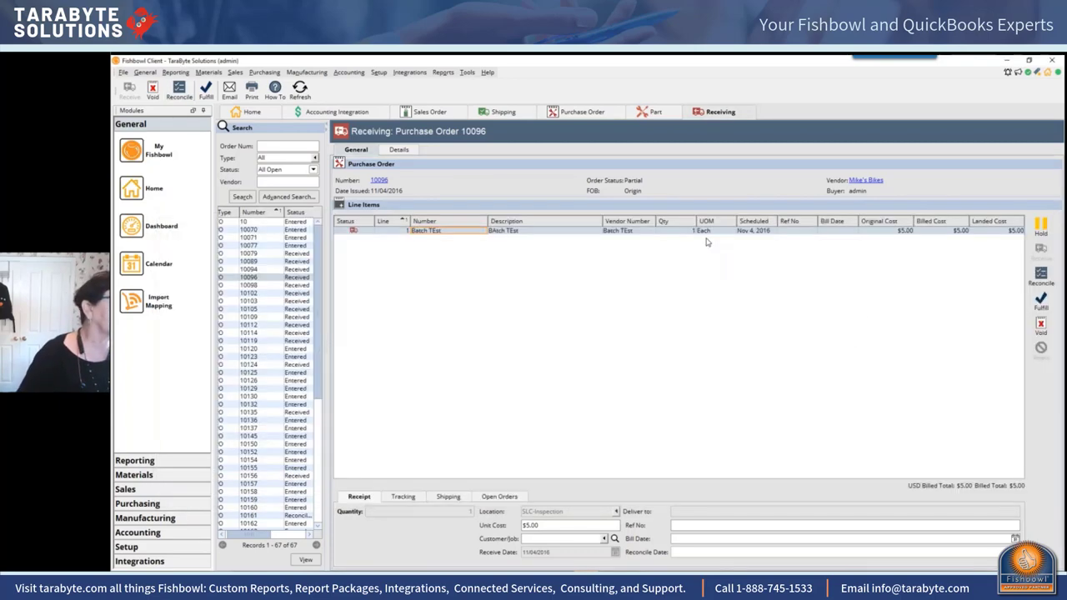
left_click(379, 73)
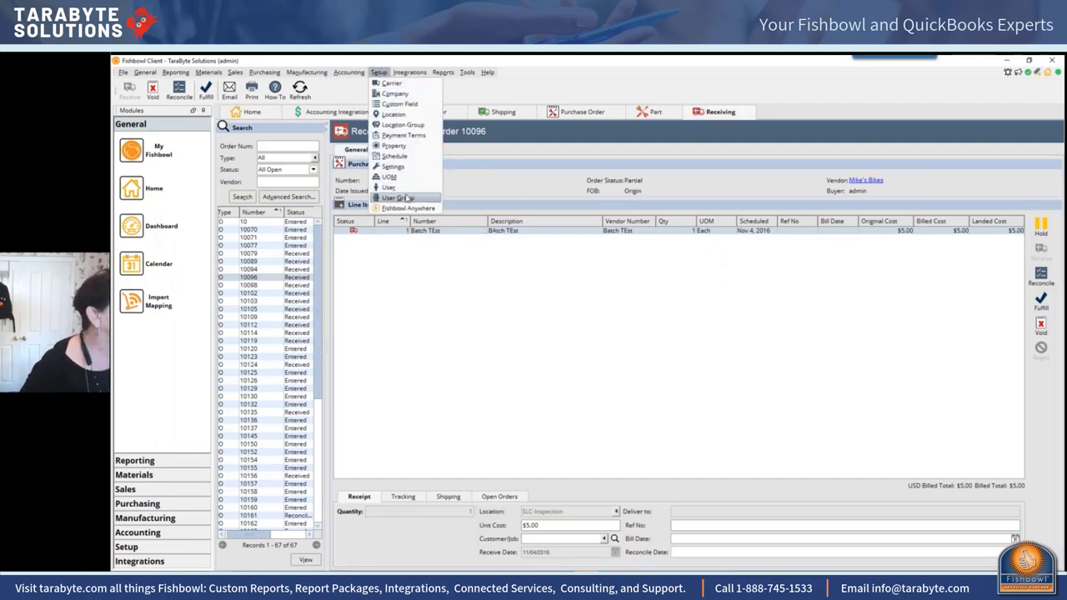
Step: Check the Dvalue scheduled task, then open the Reports module's report folder tree
left_click(395, 156)
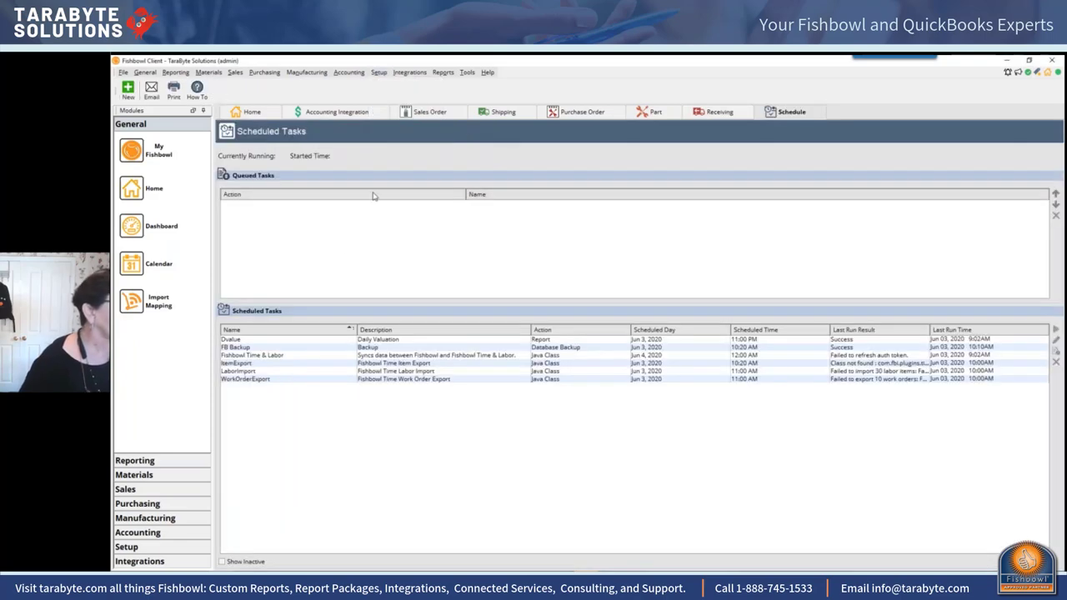
left_click(399, 340)
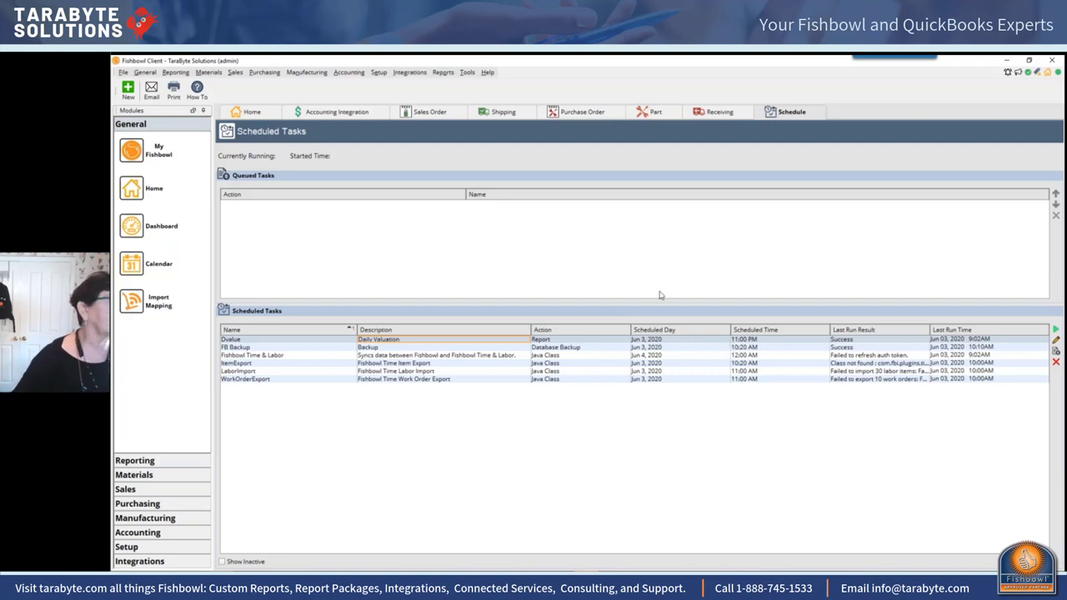
left_click(445, 73)
left_click(447, 83)
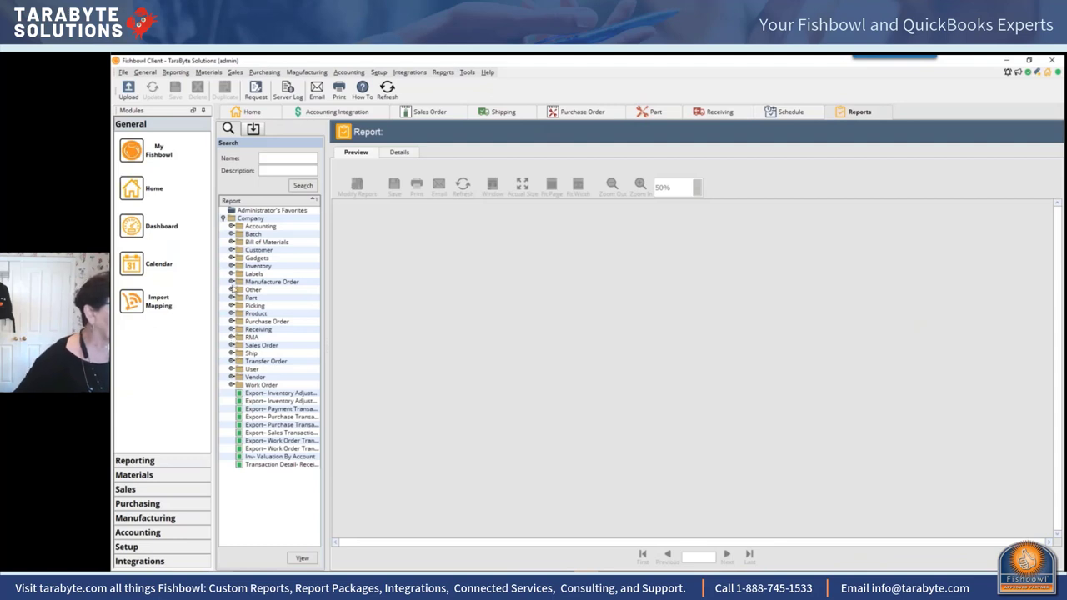
Step: Load the On Hand By Date report from the Inventory report folder
left_click(231, 266)
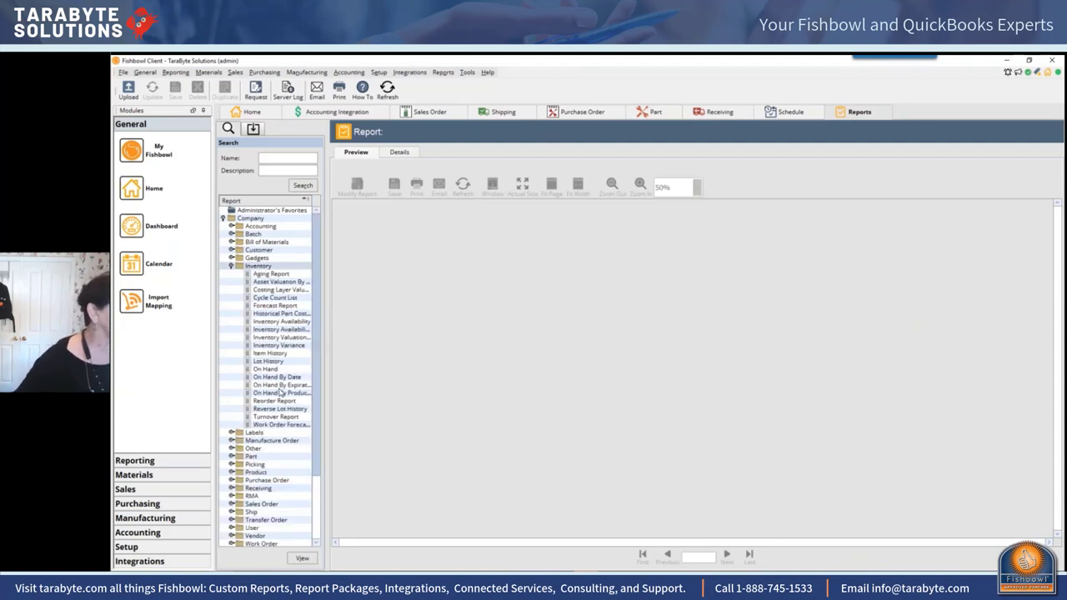
left_click(288, 379)
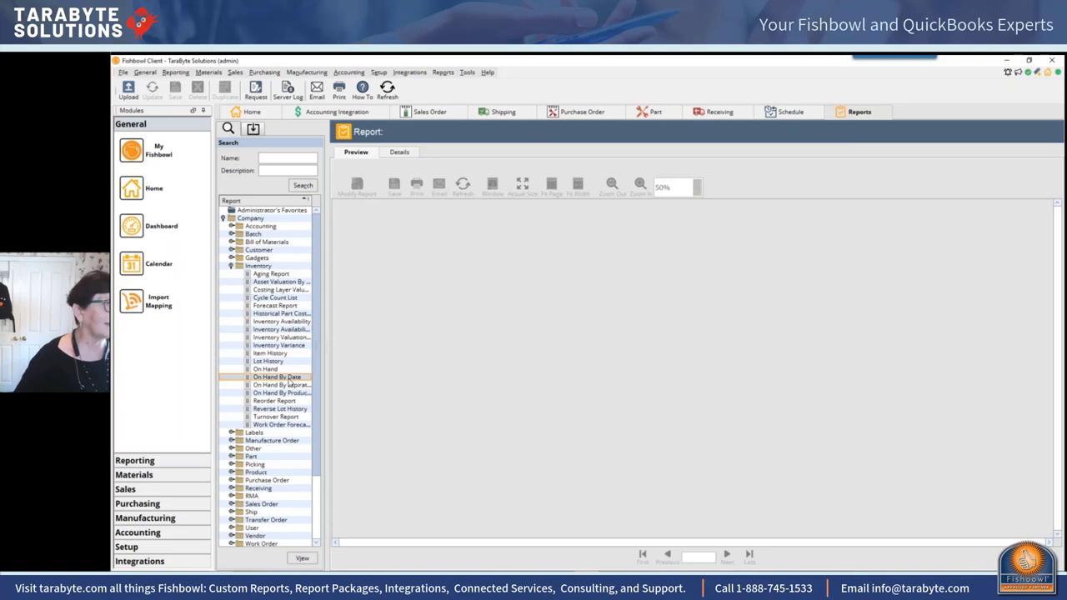
double_click(288, 380)
Step: Set the report date to 06/01/2020, check the optional settings, and close without running it
left_click(499, 257)
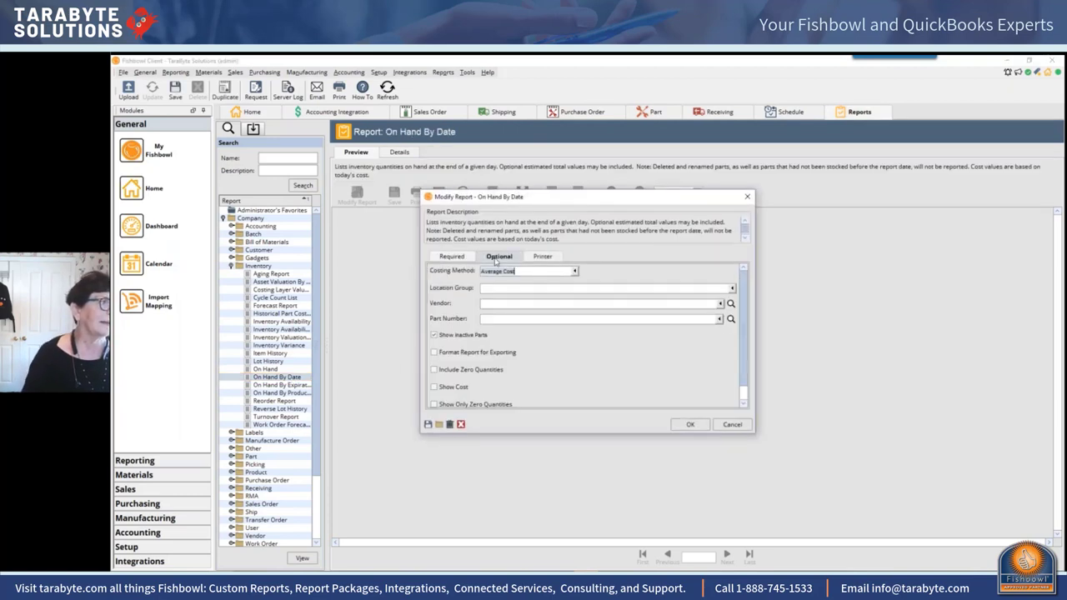
left_click(463, 262)
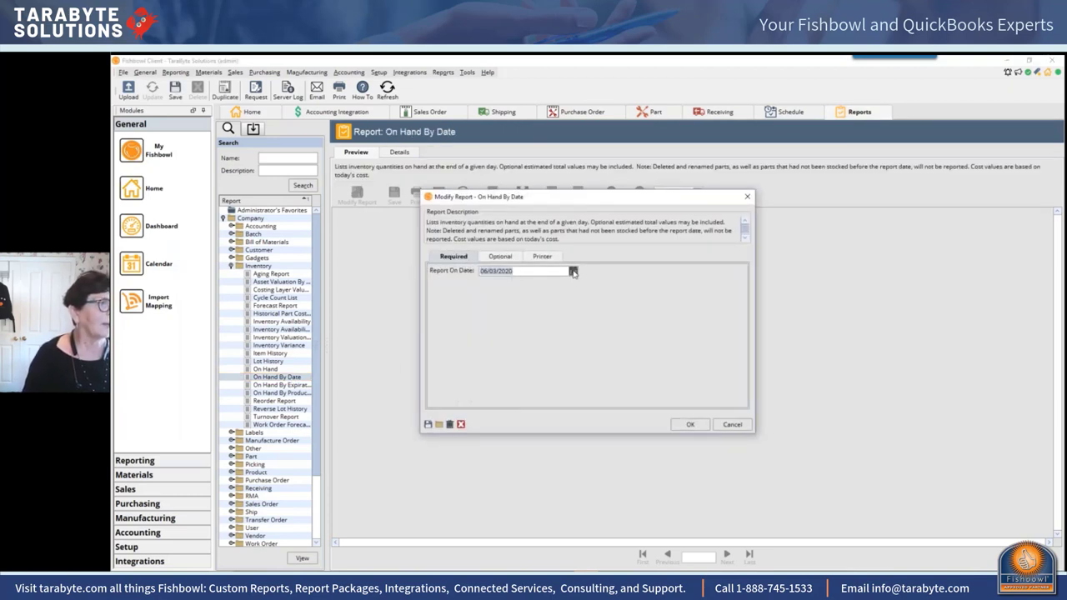
left_click(574, 272)
left_click(485, 319)
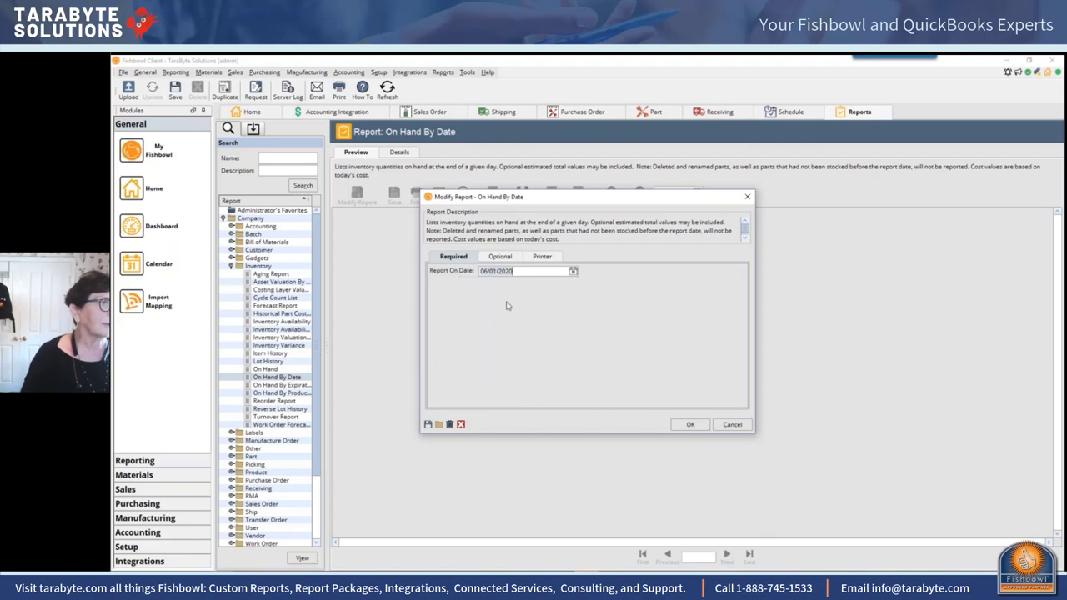
left_click(503, 258)
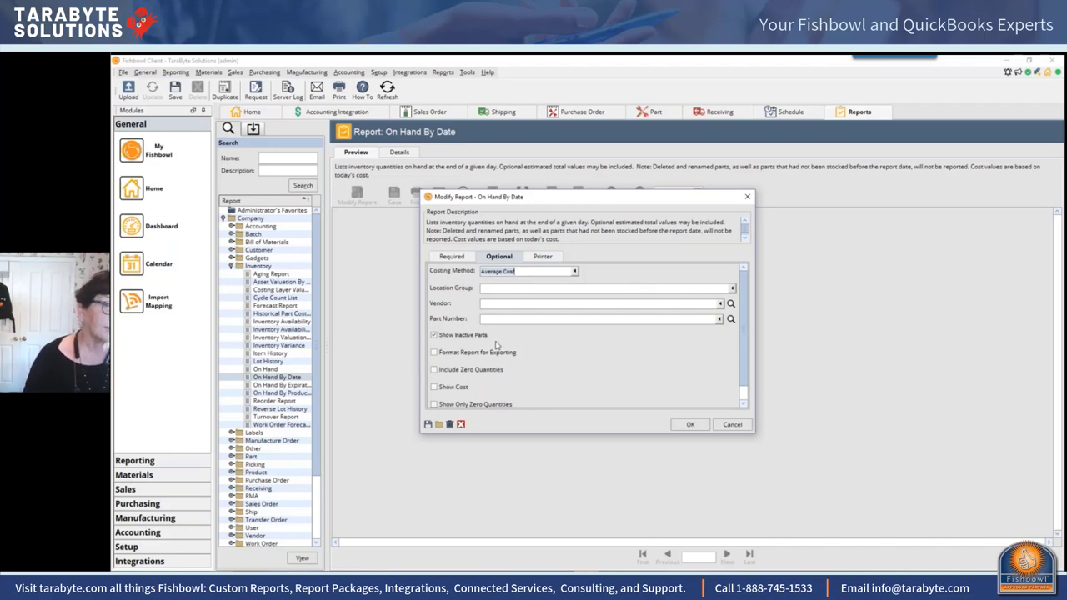
left_click(747, 200)
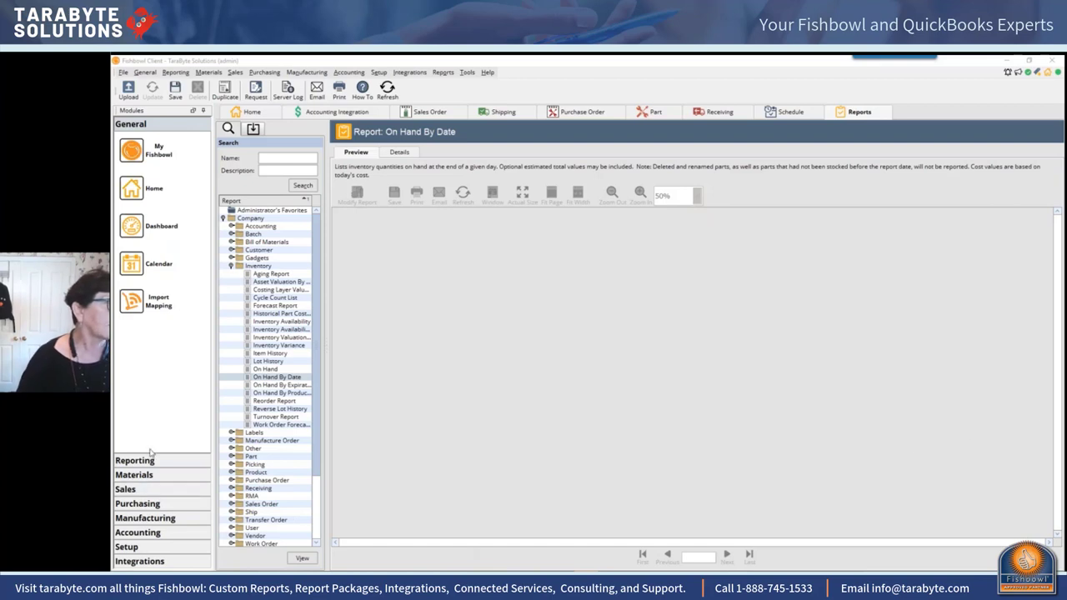
Step: Show the Accounting menu's features, including integration, payment viewer, currency, tax rate and class
left_click(348, 72)
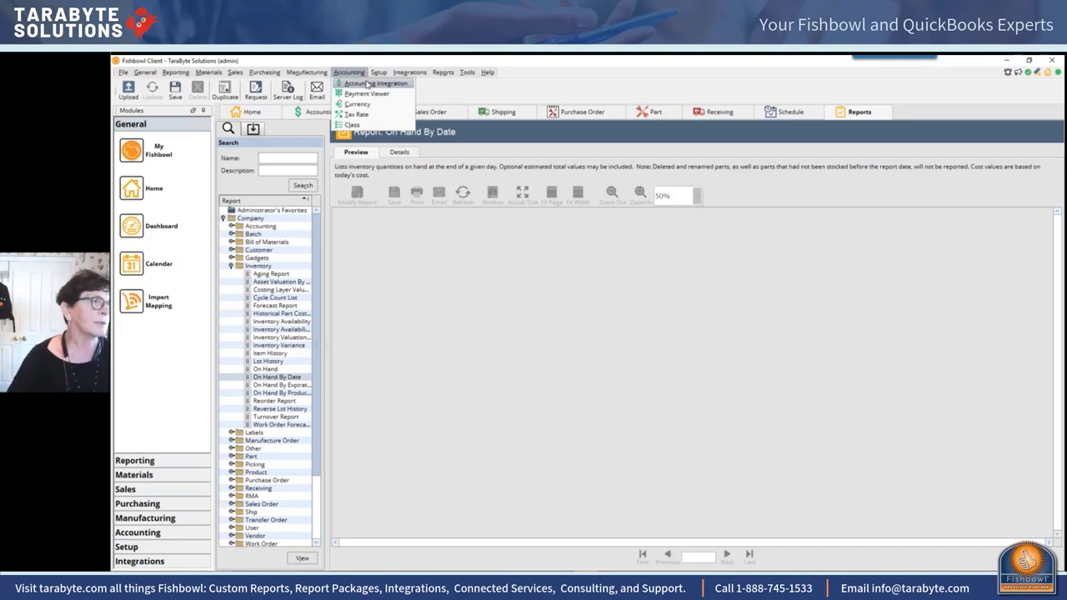
Step: Go to Accounting Integration and browse its Setup options without choosing one
left_click(374, 83)
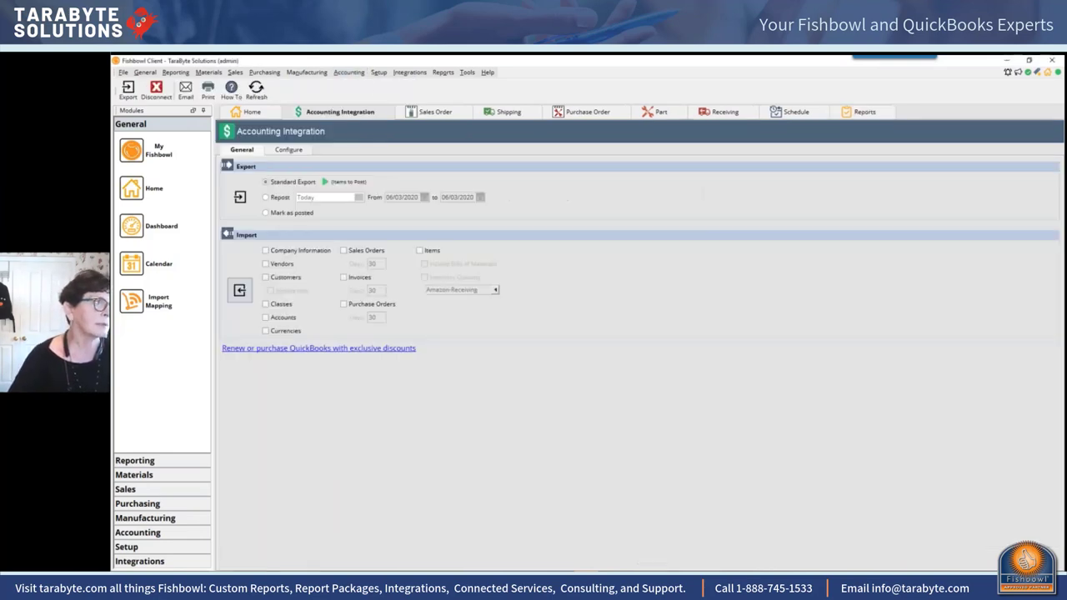
left_click(377, 74)
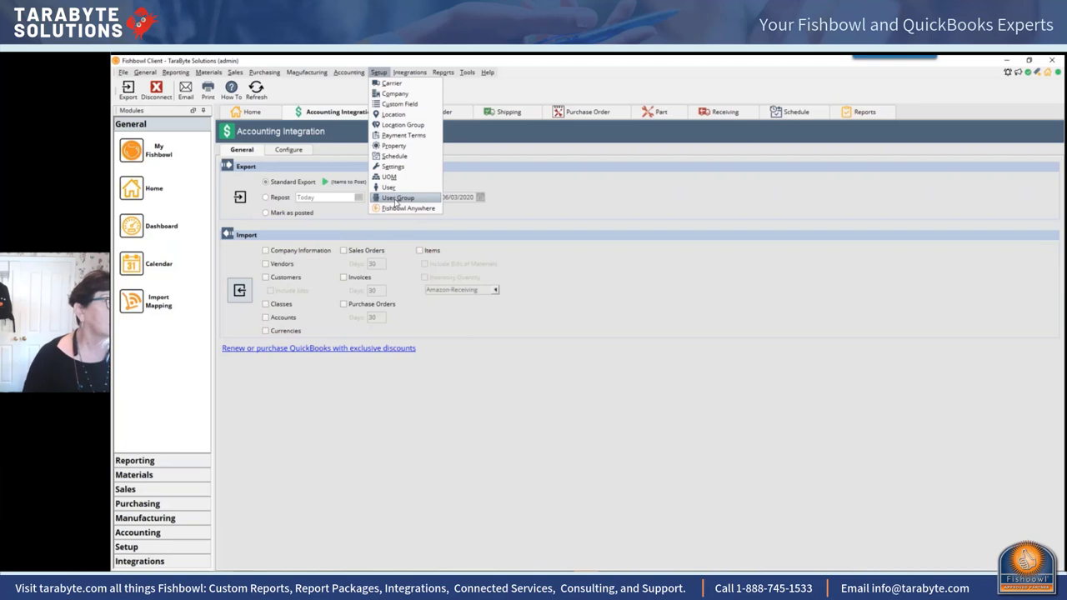
left_click(523, 170)
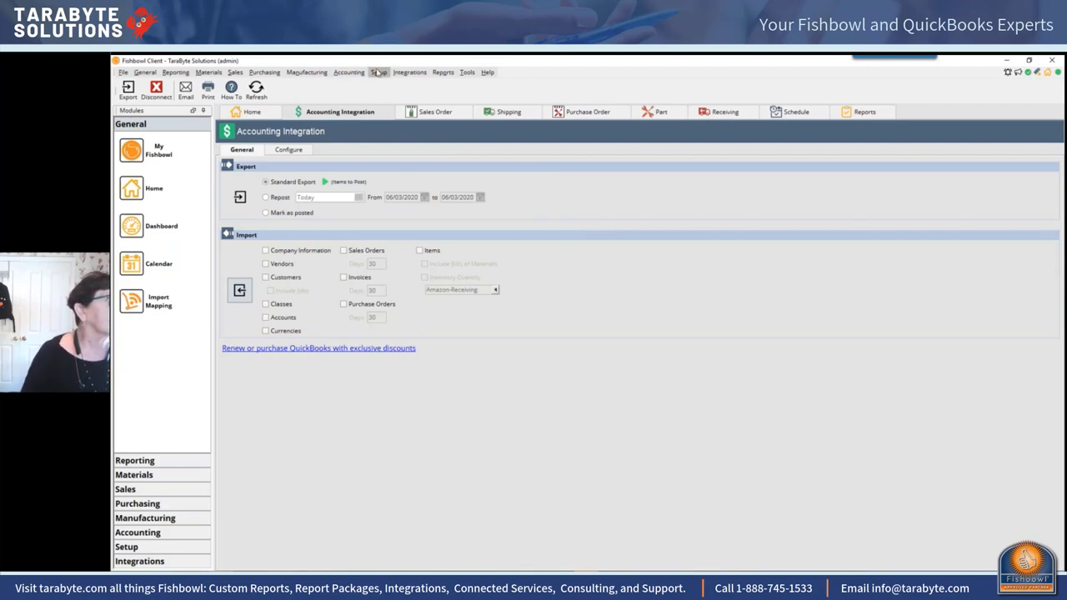
left_click(264, 72)
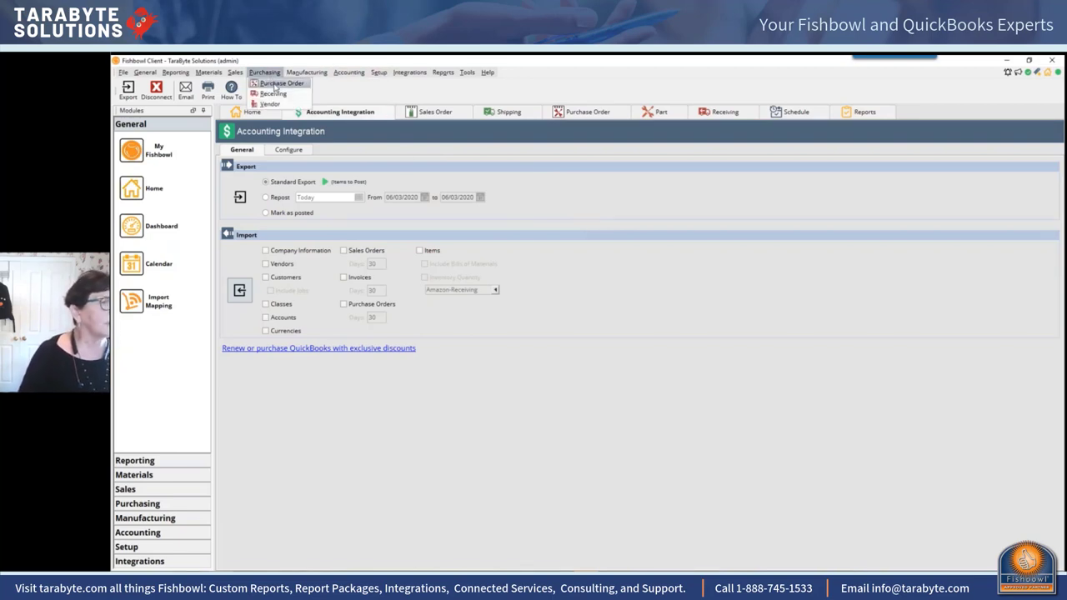
Step: Go to Purchasing > Receiving and start reconciling received purchase order 10096
left_click(277, 83)
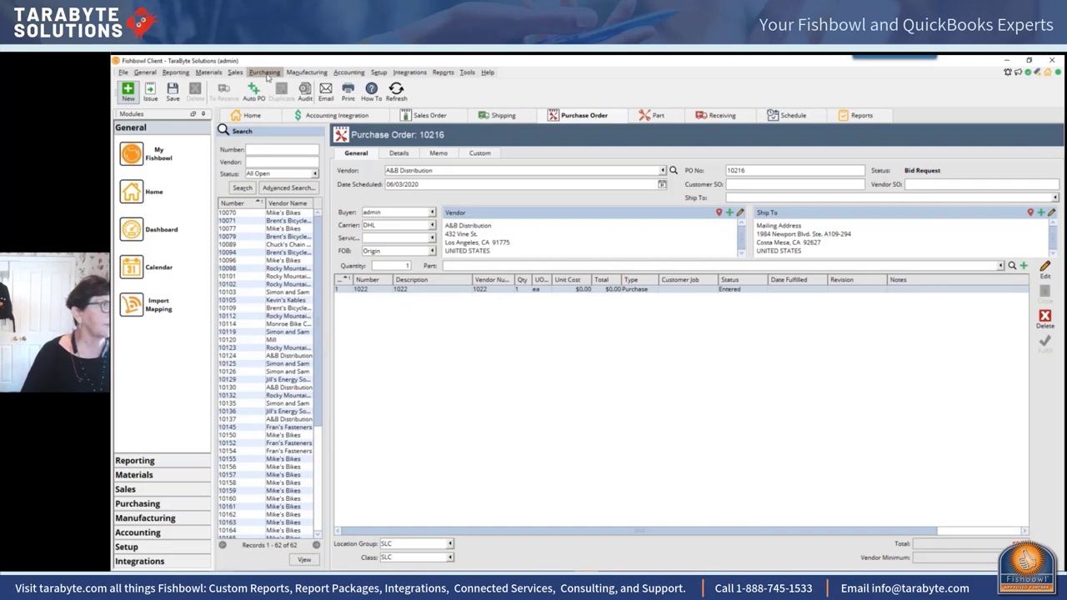
left_click(264, 74)
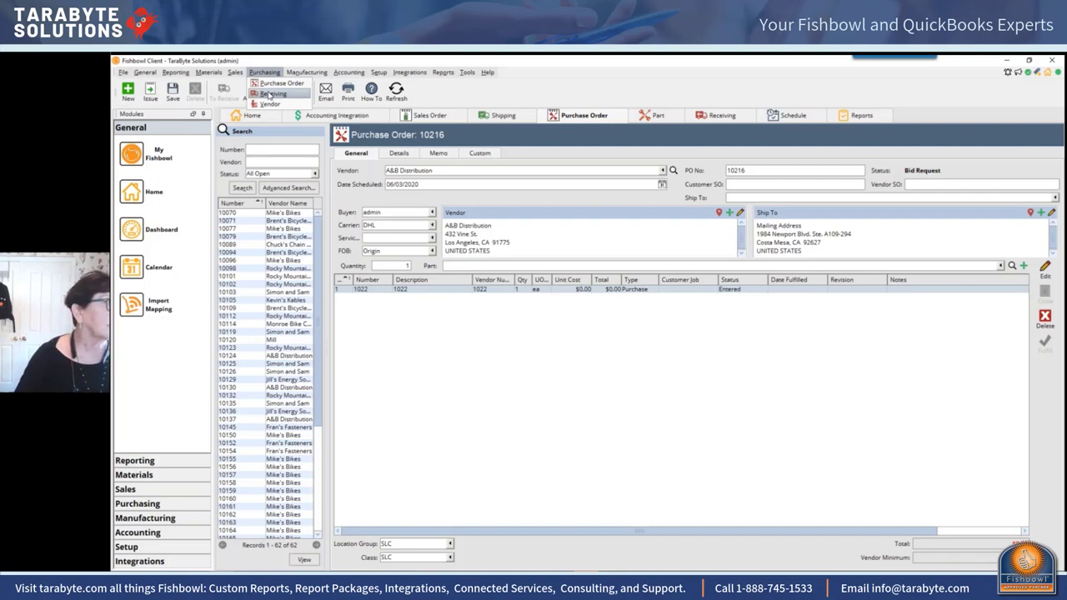
left_click(271, 95)
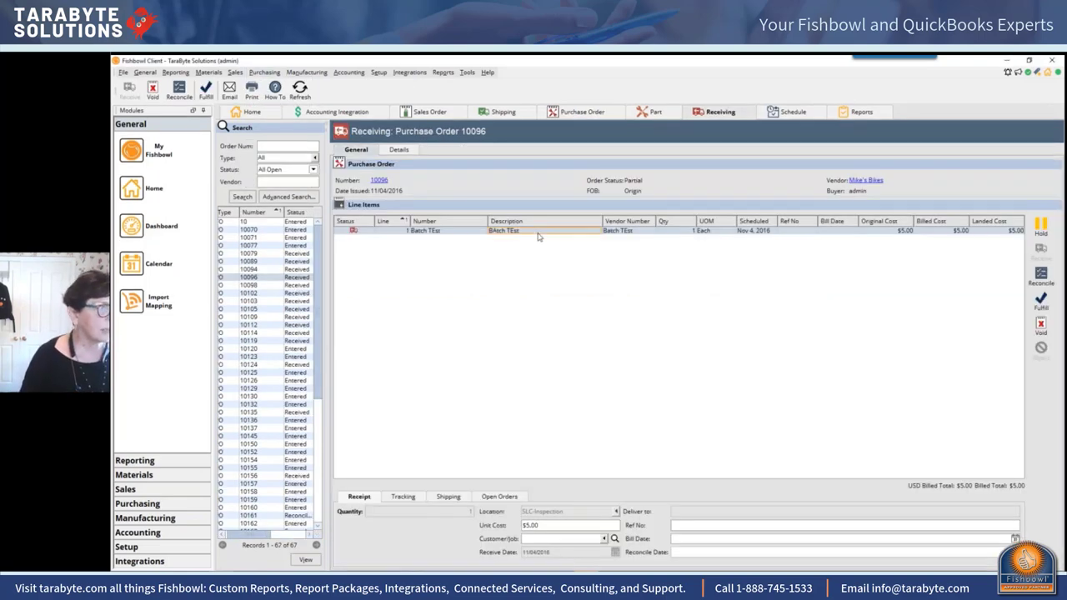
left_click(180, 90)
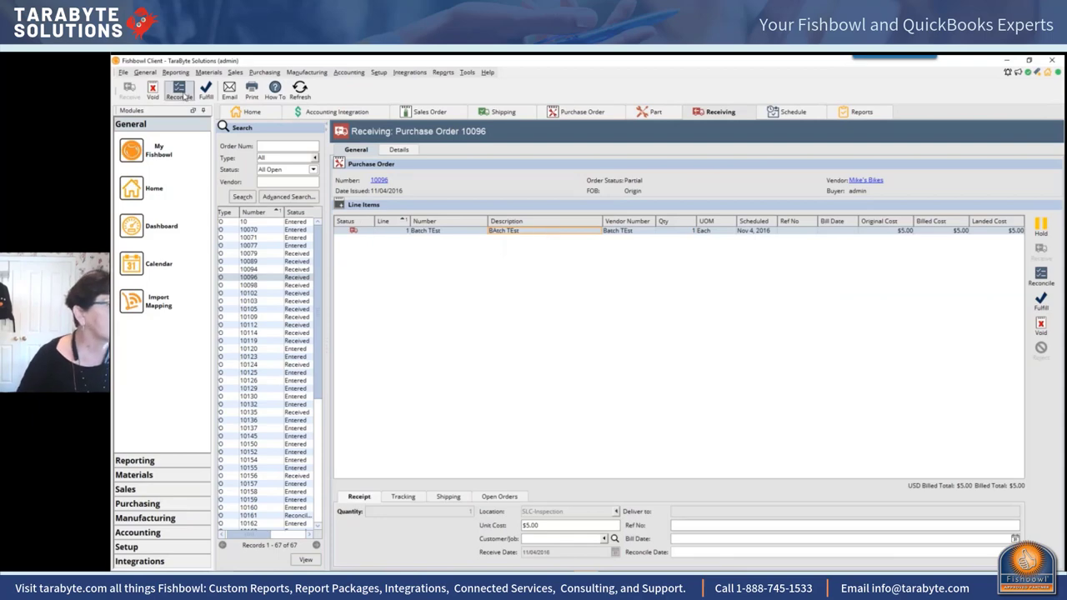
Step: Enter reference 12365 and bill date 11/4/2016 for the received line, advancing to Summary
left_click(413, 280)
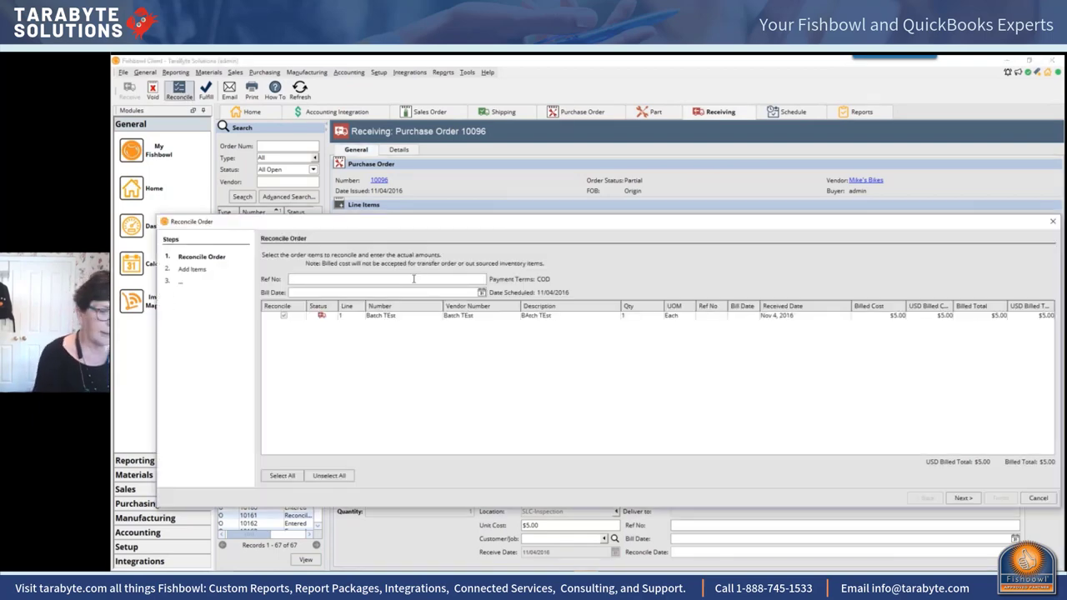
type("12365")
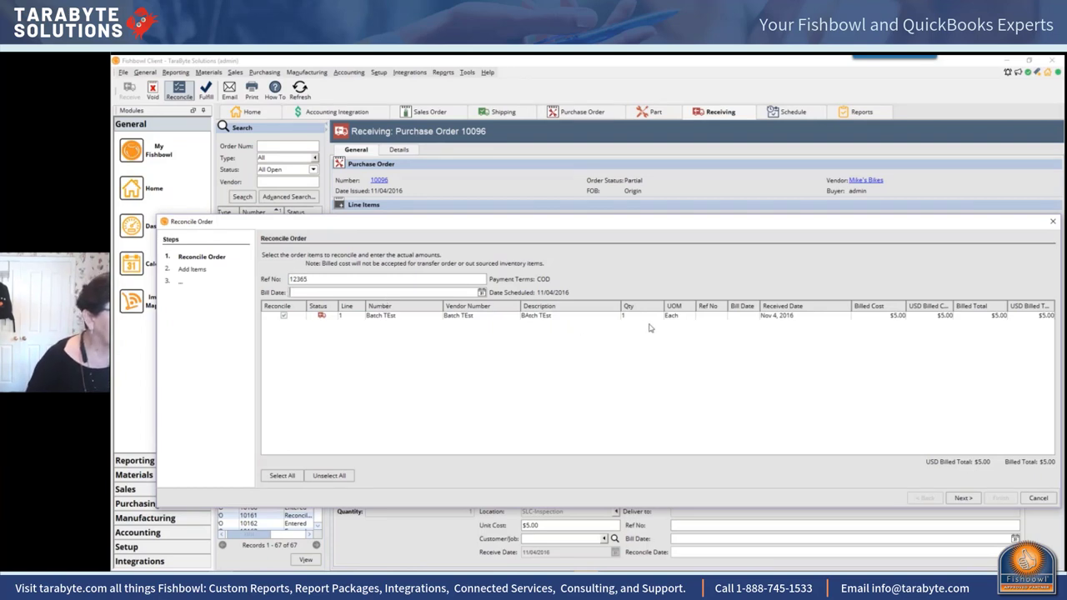
left_click(774, 318)
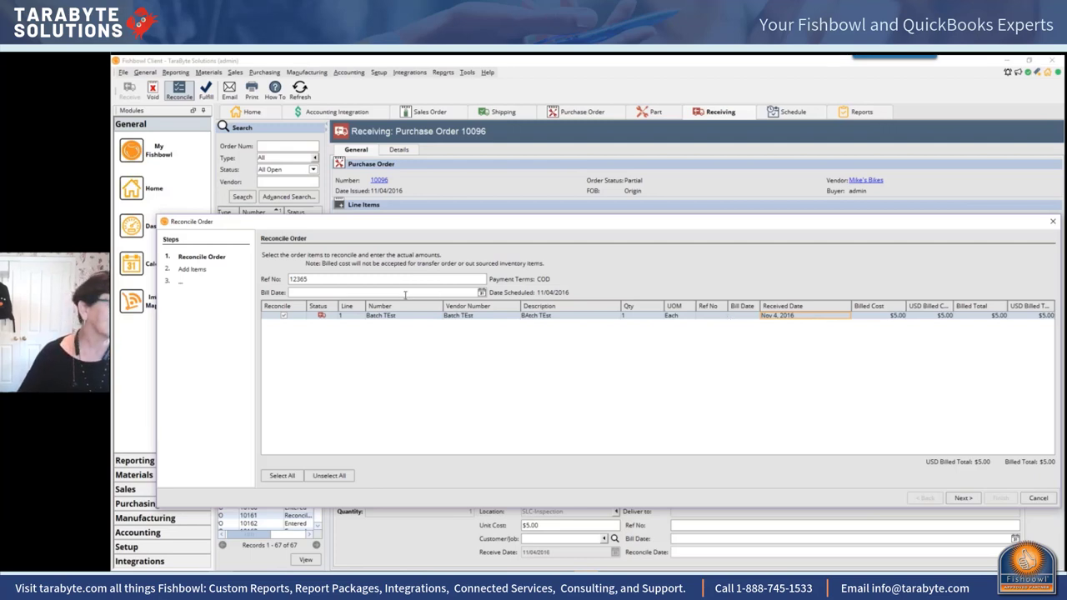
left_click(406, 295)
type("11/4/2016")
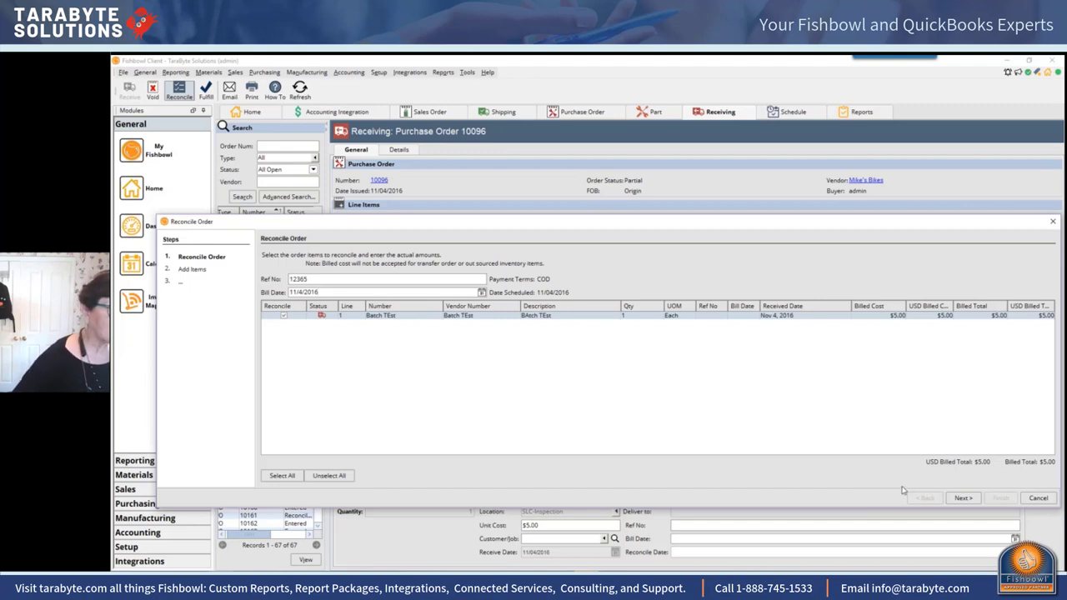
left_click(965, 499)
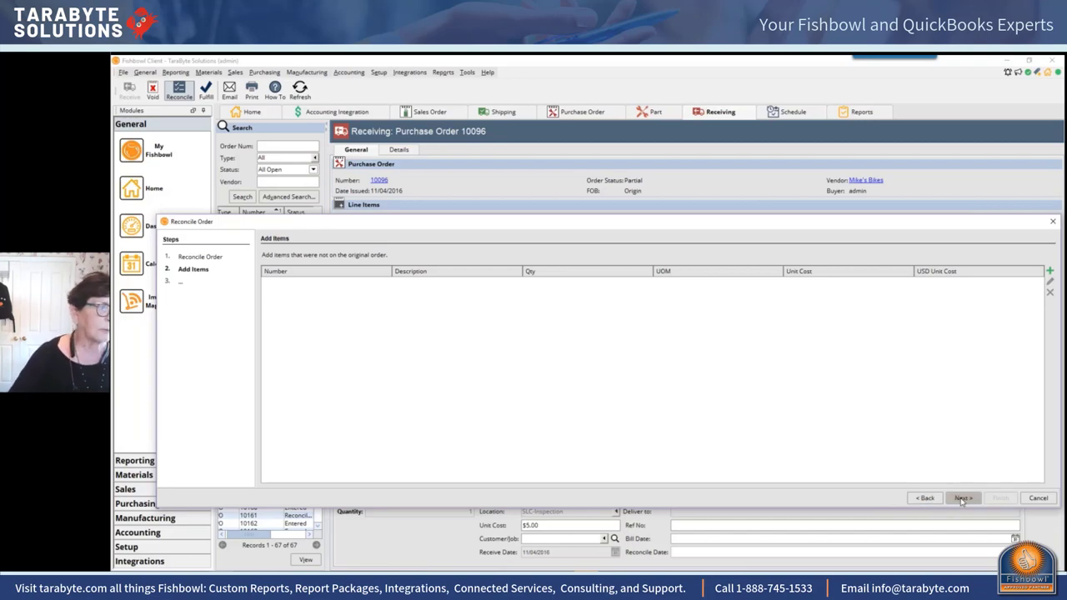
left_click(963, 499)
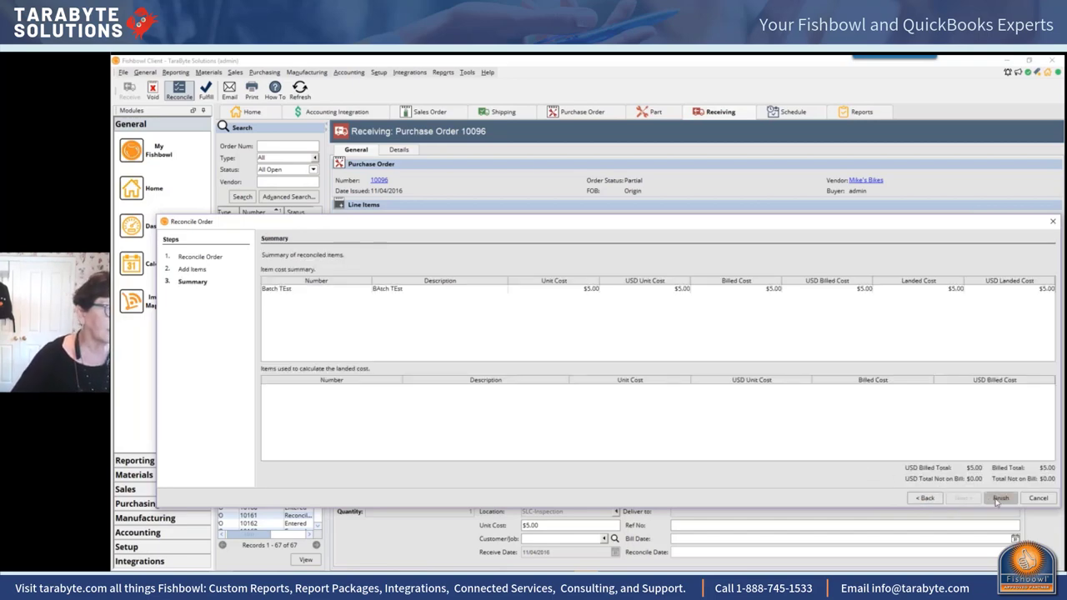
Step: Finish reconciling PO 10096, then select purchase order 10071 in the Receiving list
left_click(999, 499)
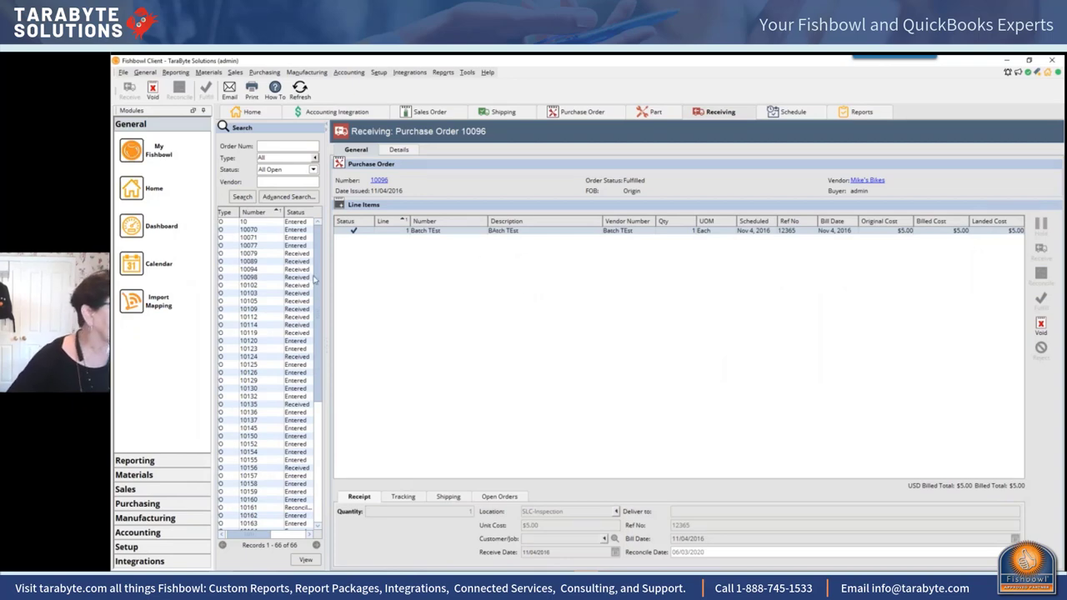
left_click(313, 183)
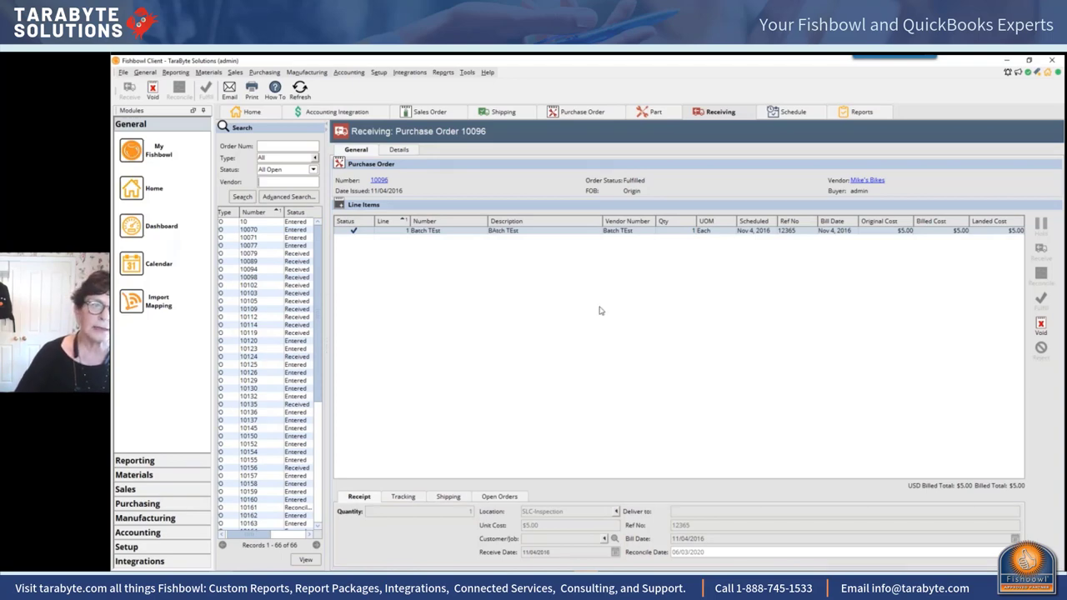
left_click(305, 245)
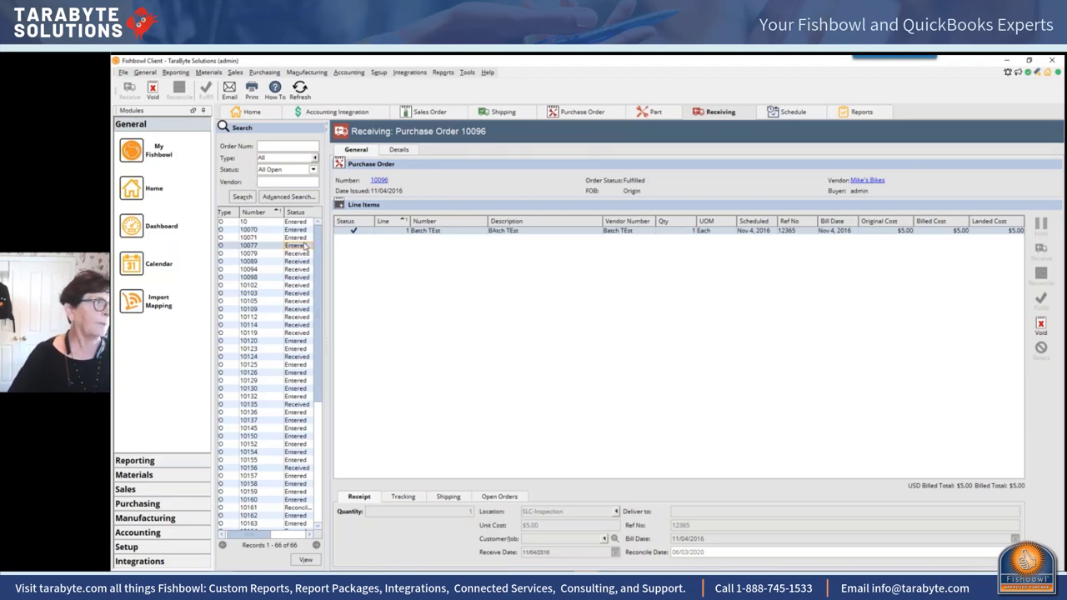
left_click(304, 238)
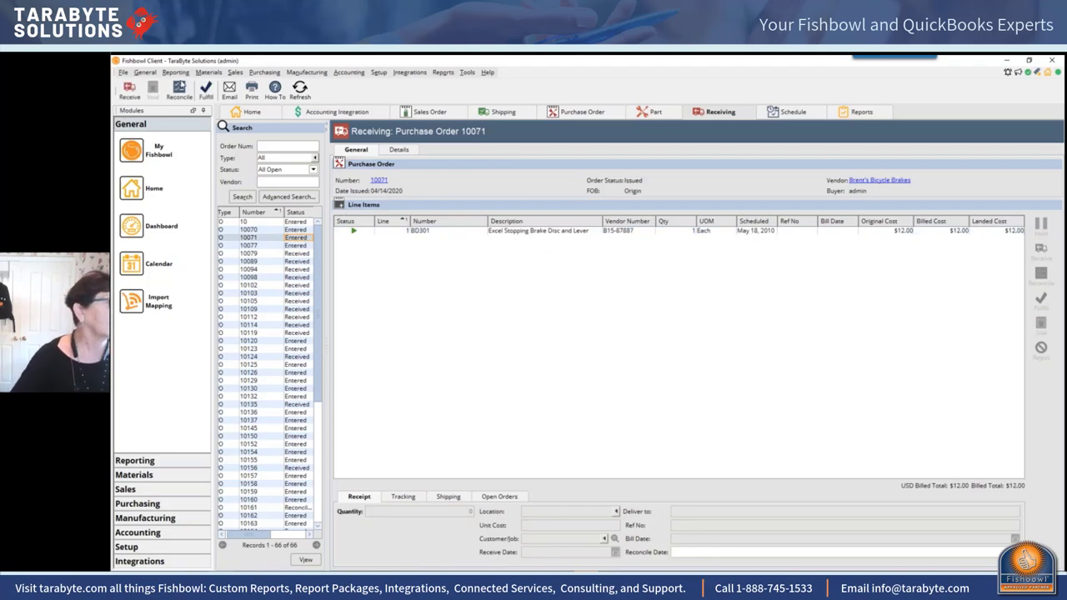
Step: Reconcile PO 10071's BD301 line with reference 456 and bill date 6/3/2020, up to Summary
left_click(179, 91)
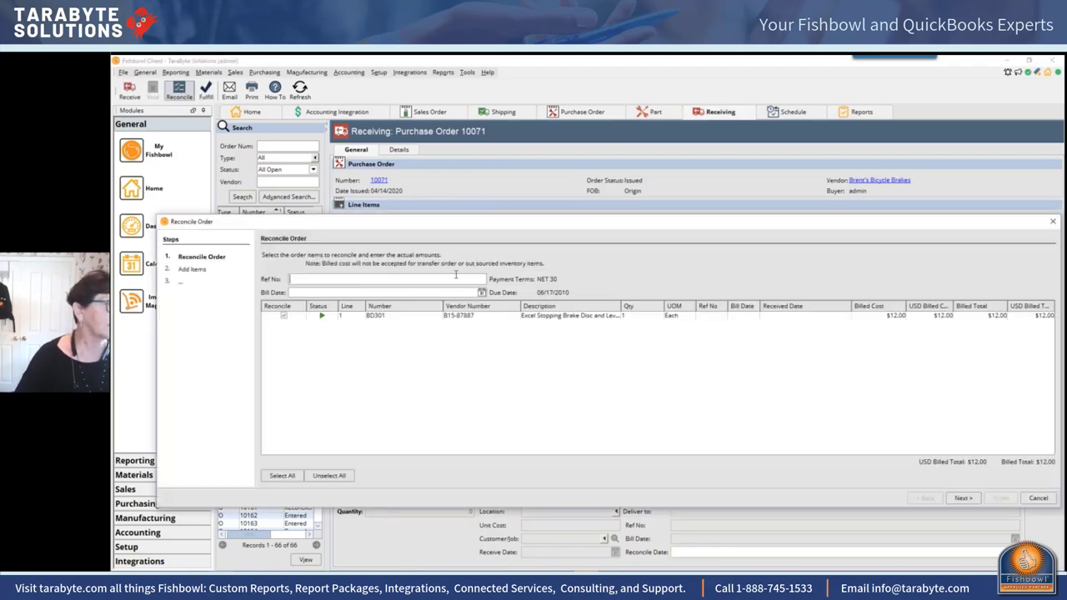
type("456")
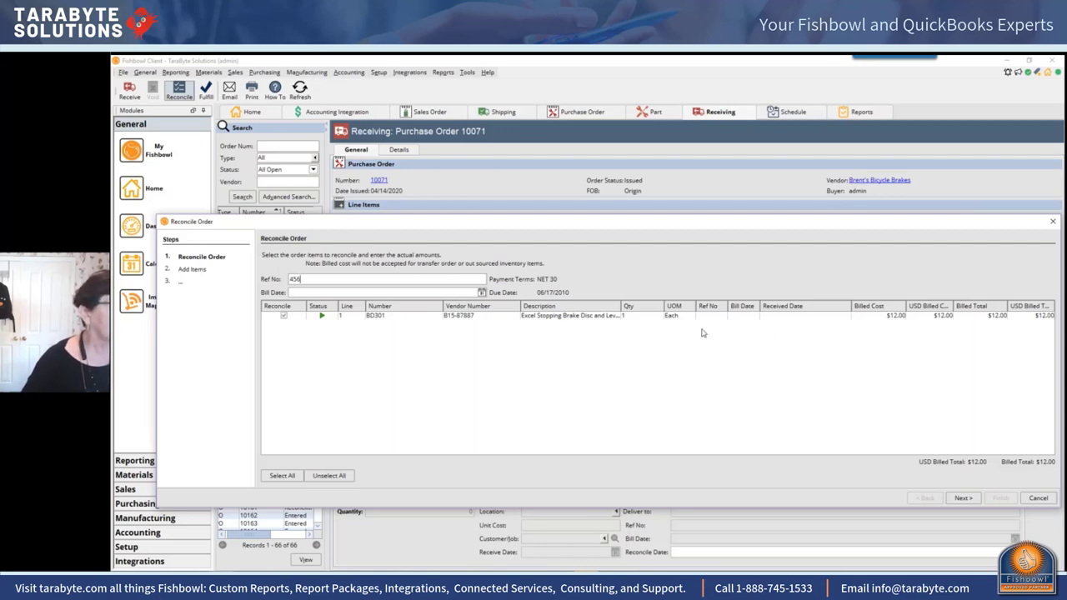
left_click(587, 316)
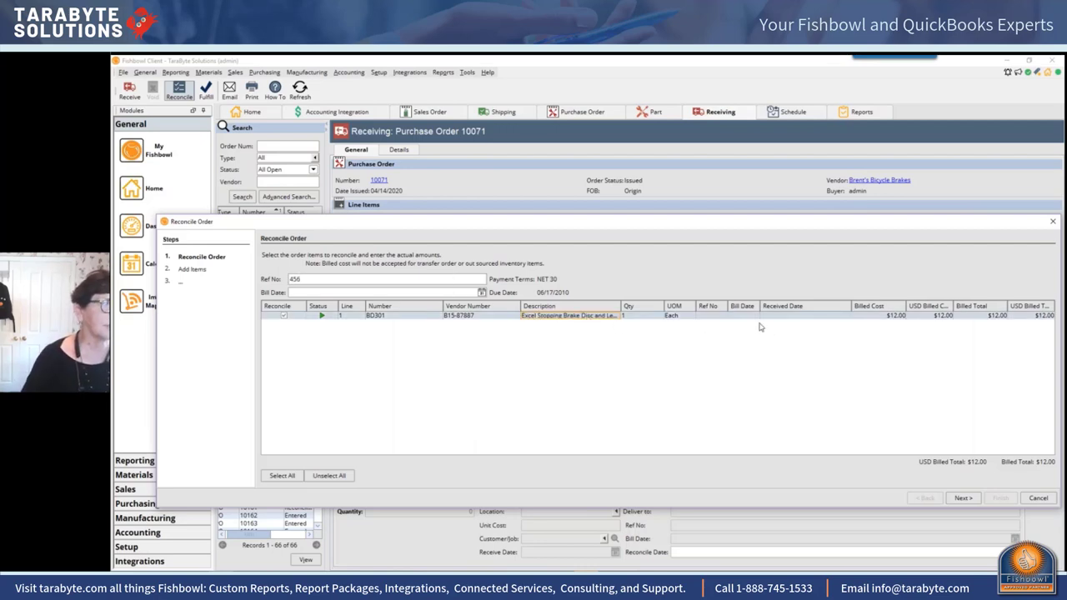
left_click(421, 294)
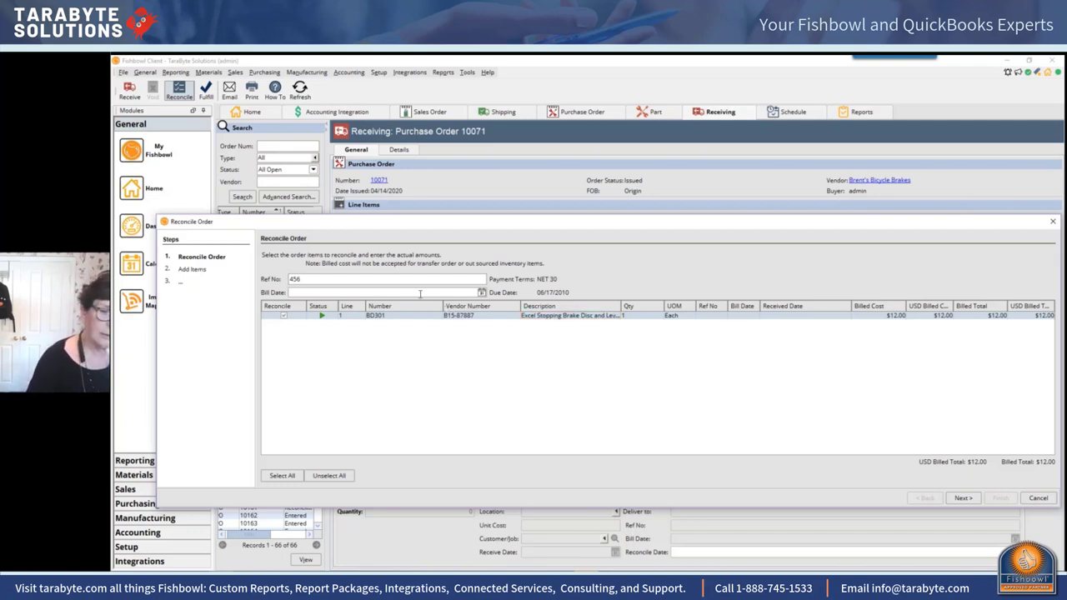
type("6/3/2019")
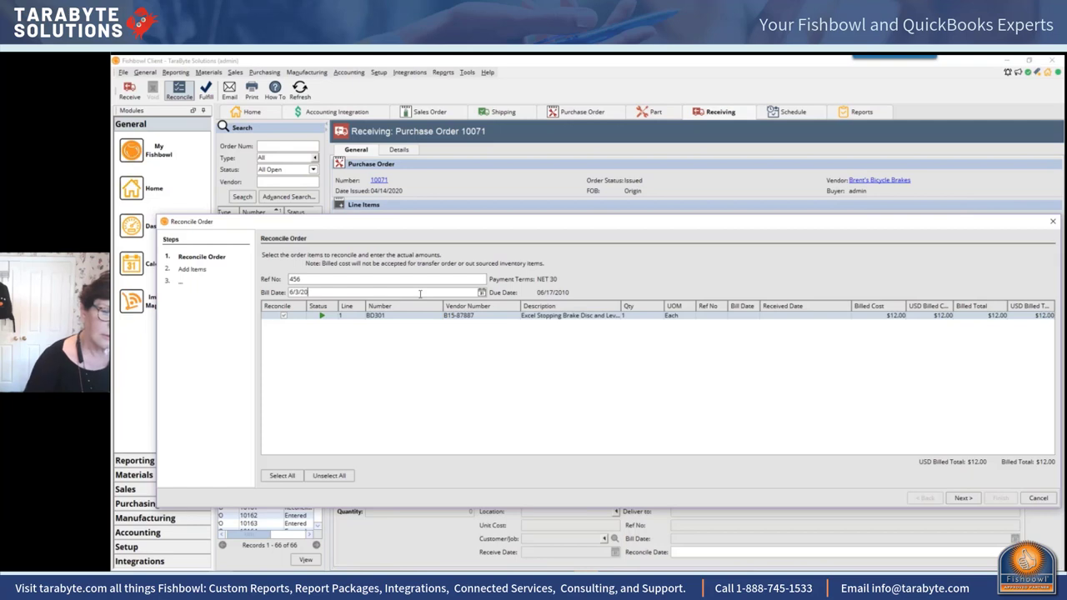
key("BackSpace")
key("BackSpace")
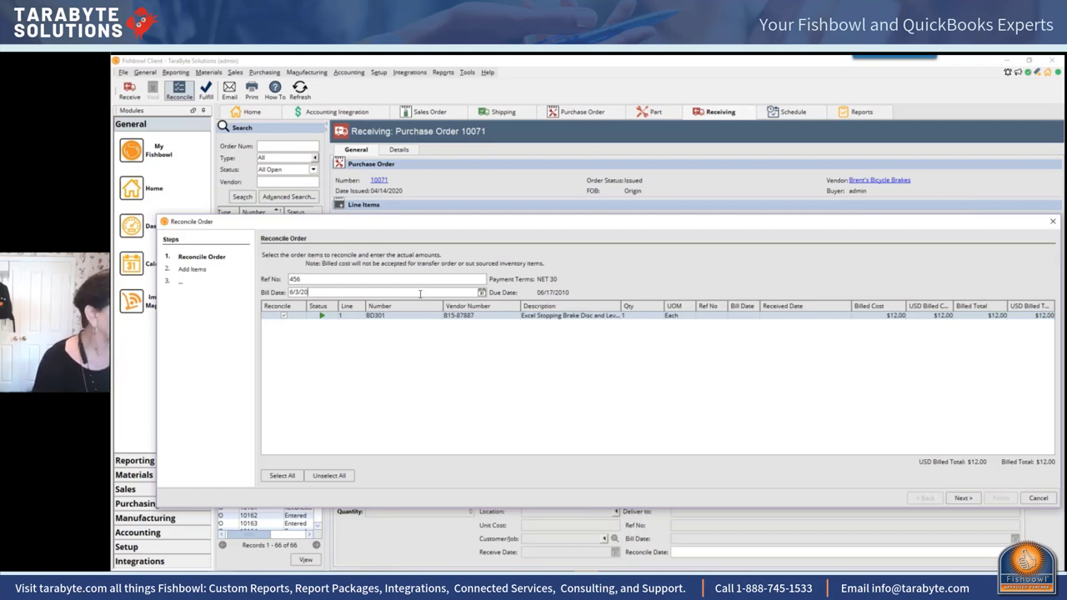
type("20")
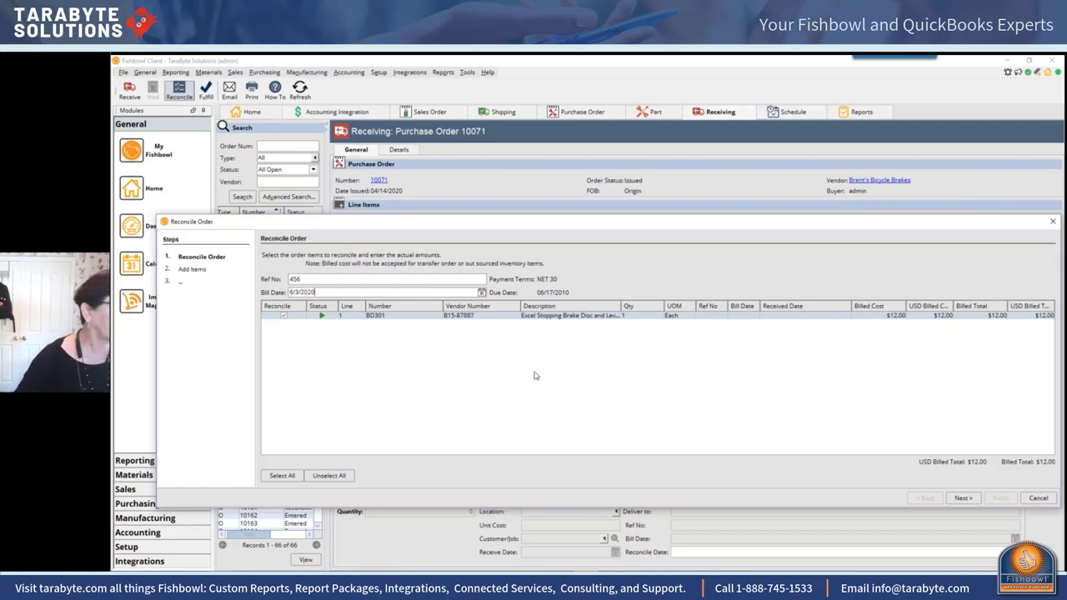
left_click(962, 498)
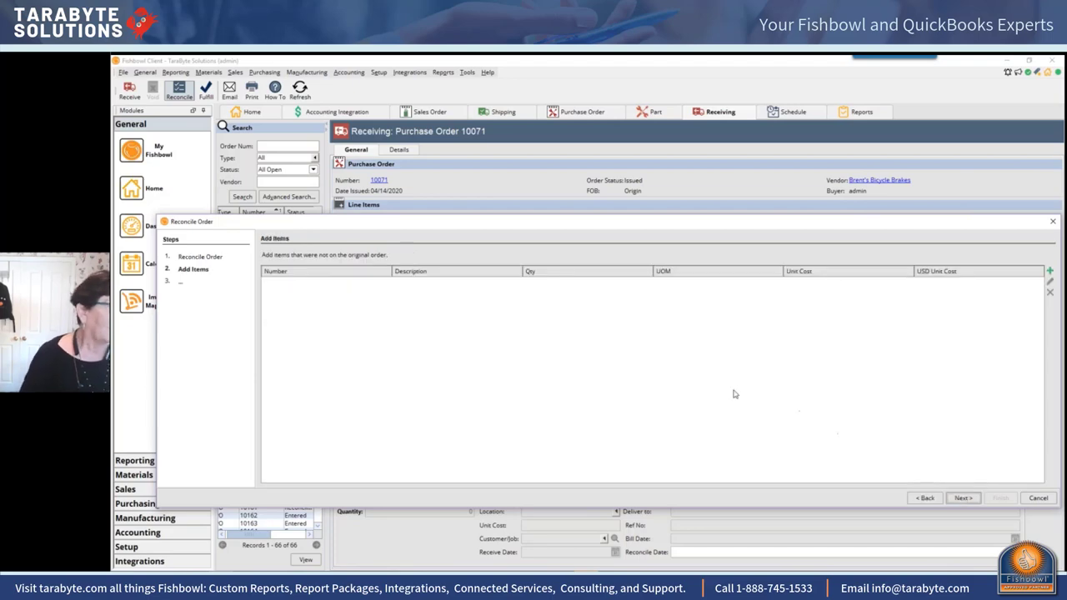
left_click(964, 497)
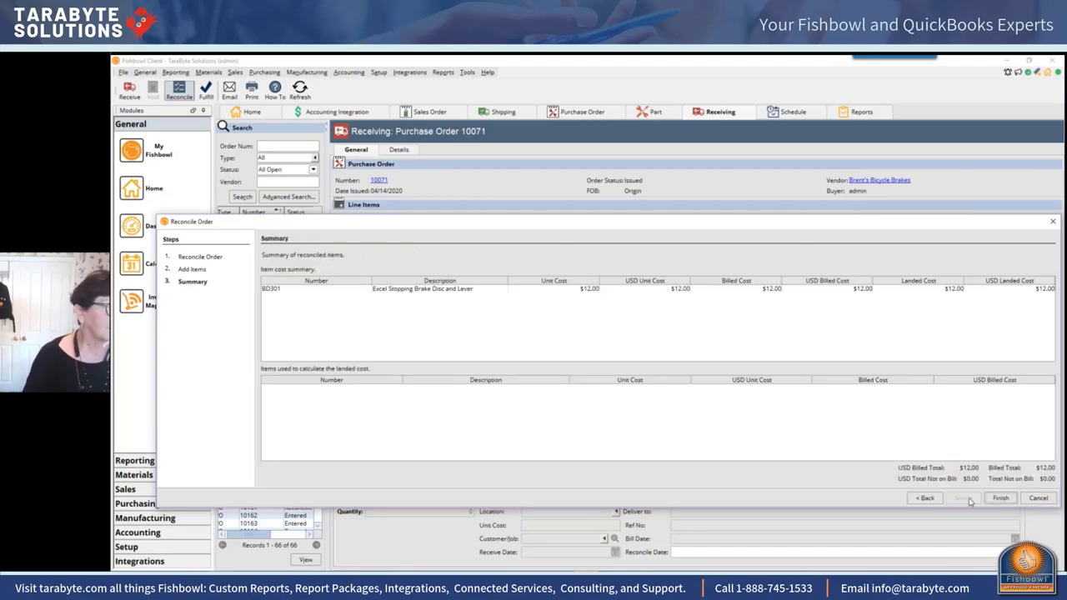
Step: Finish the PO 10071 reconciliation and review the BD301 line's receipt details
left_click(1000, 497)
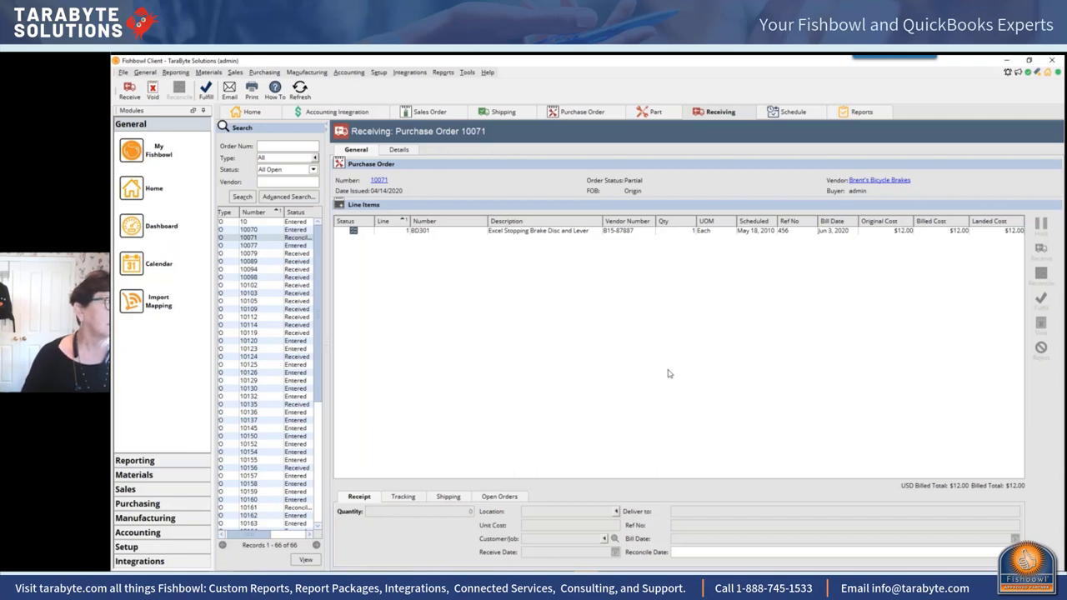
left_click(715, 232)
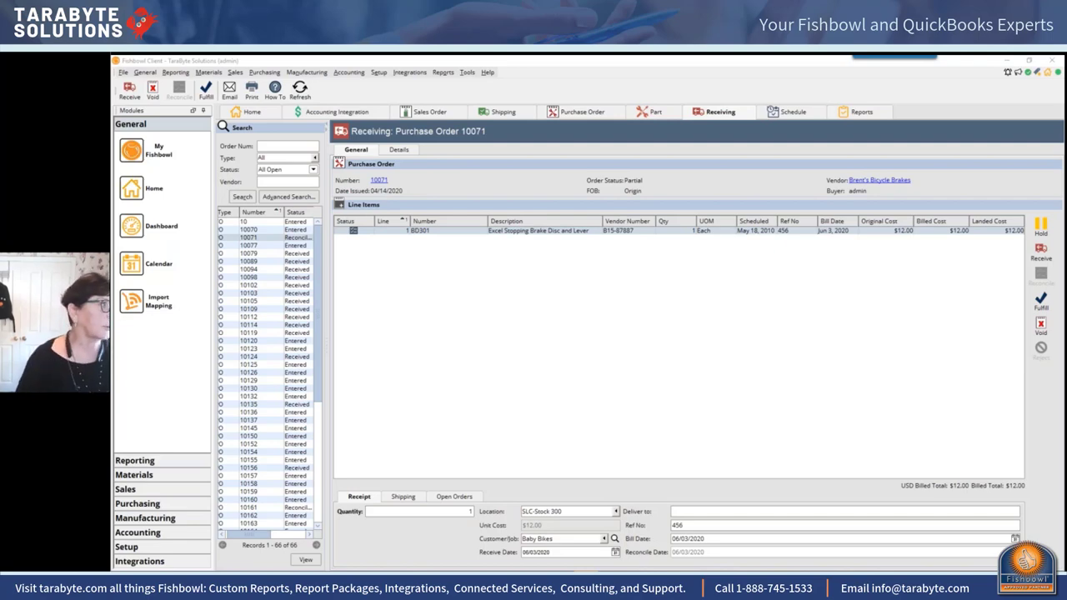
Step: In Accounting Integration module options, enable 'Attach order item notes to QuickBooks export' and review the QuickBooks tab
left_click(353, 75)
left_click(372, 84)
left_click(466, 73)
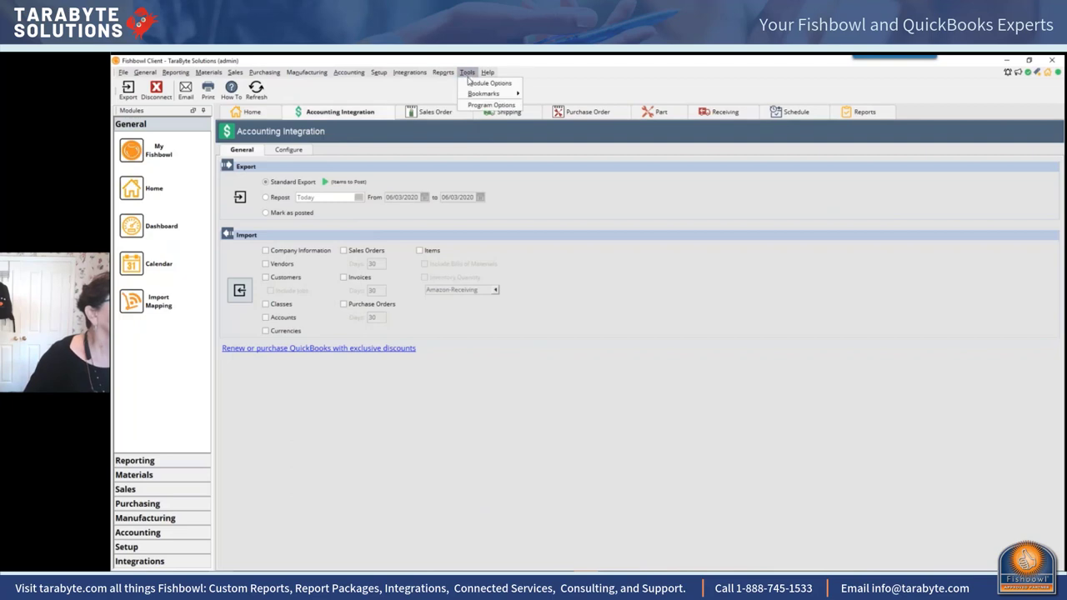
left_click(488, 83)
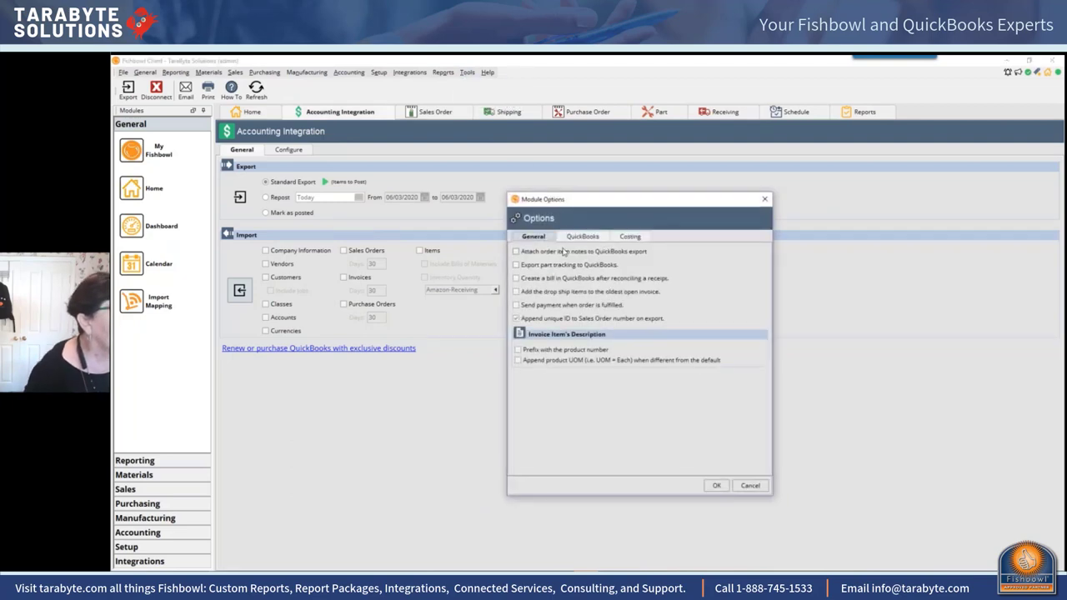
left_click(516, 252)
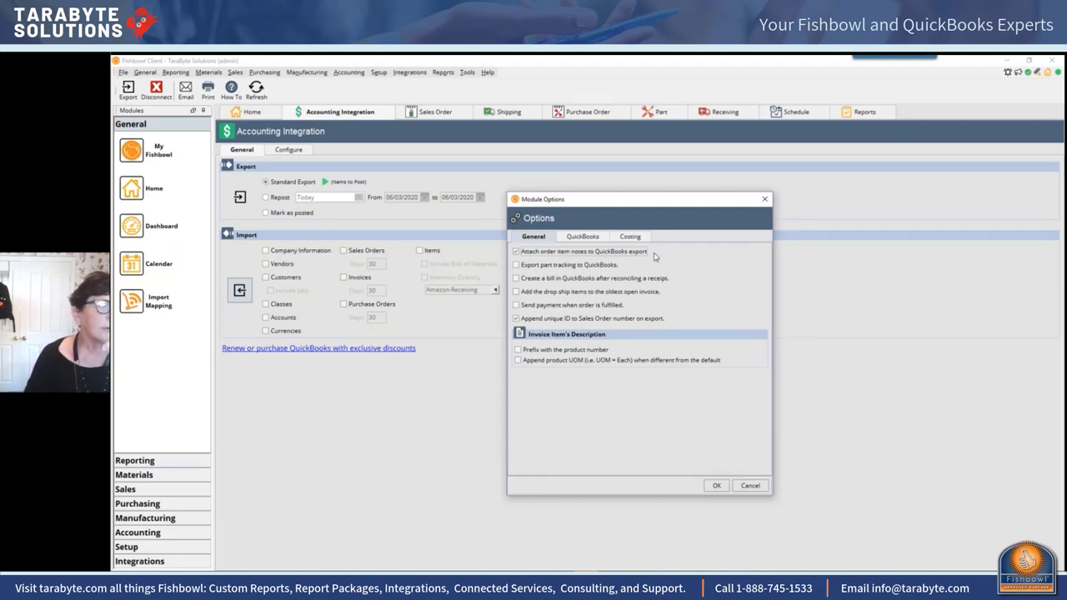
left_click(594, 242)
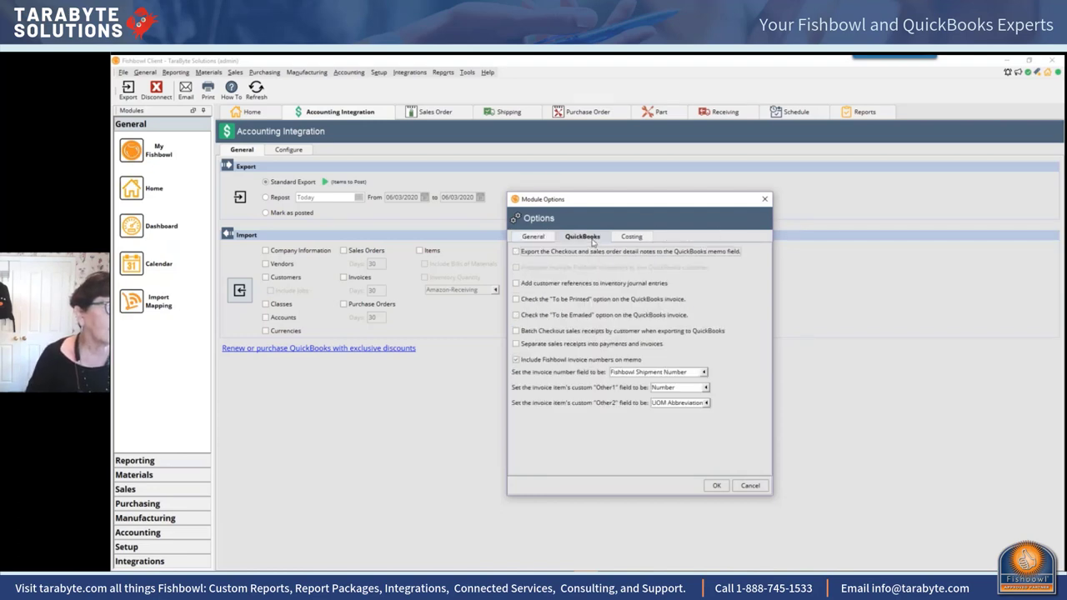
left_click(527, 238)
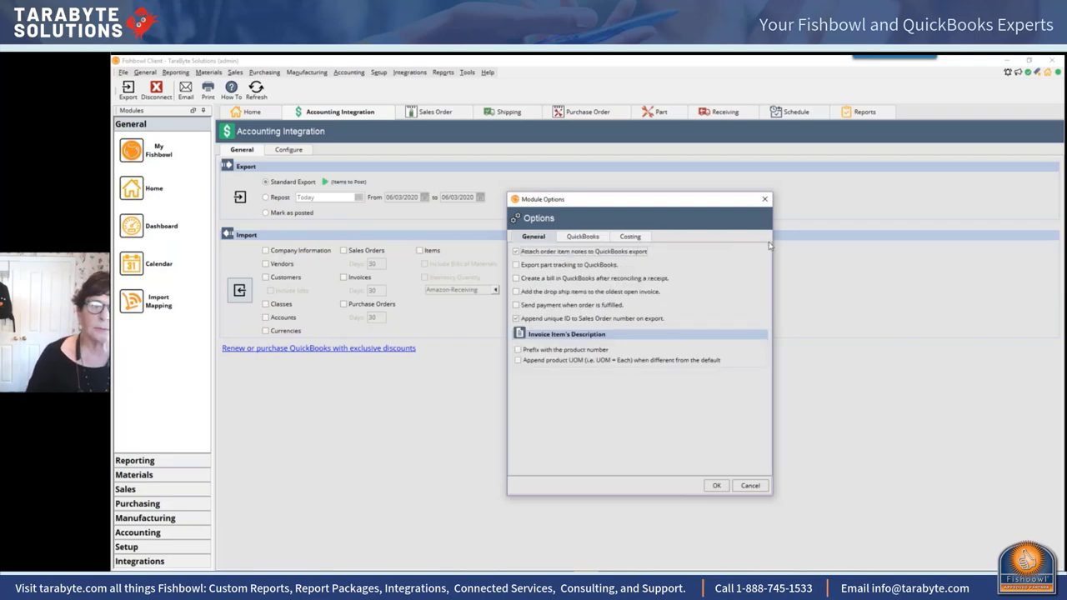
Step: Dismiss the Module Options dialog to return to the Accounting Integration page
left_click(765, 200)
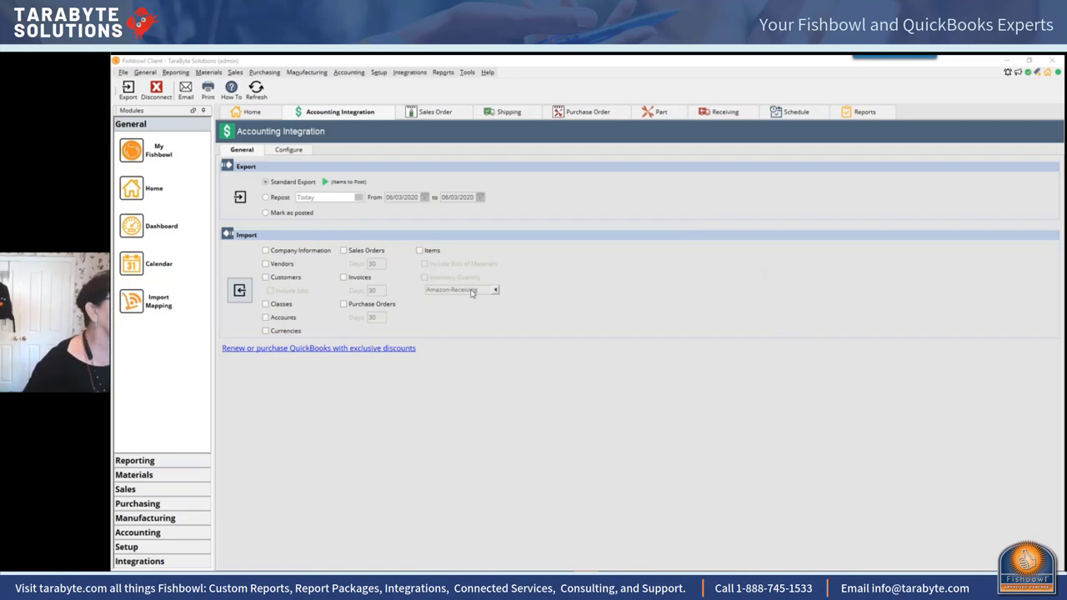
Step: Reopen the Accounting Integration module options and review the QuickBooks export tab
left_click(467, 72)
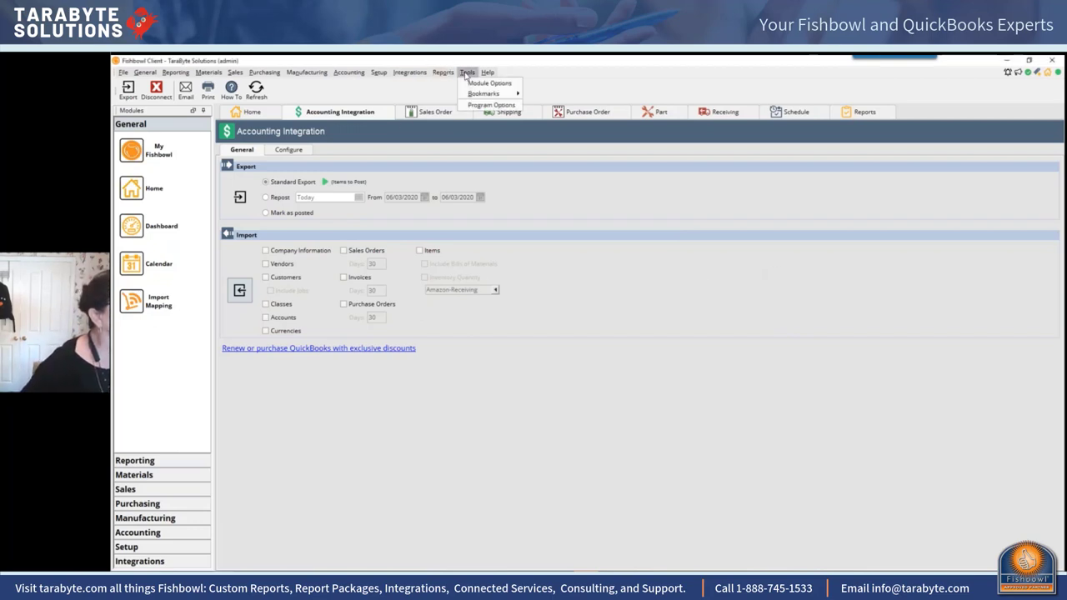
left_click(474, 85)
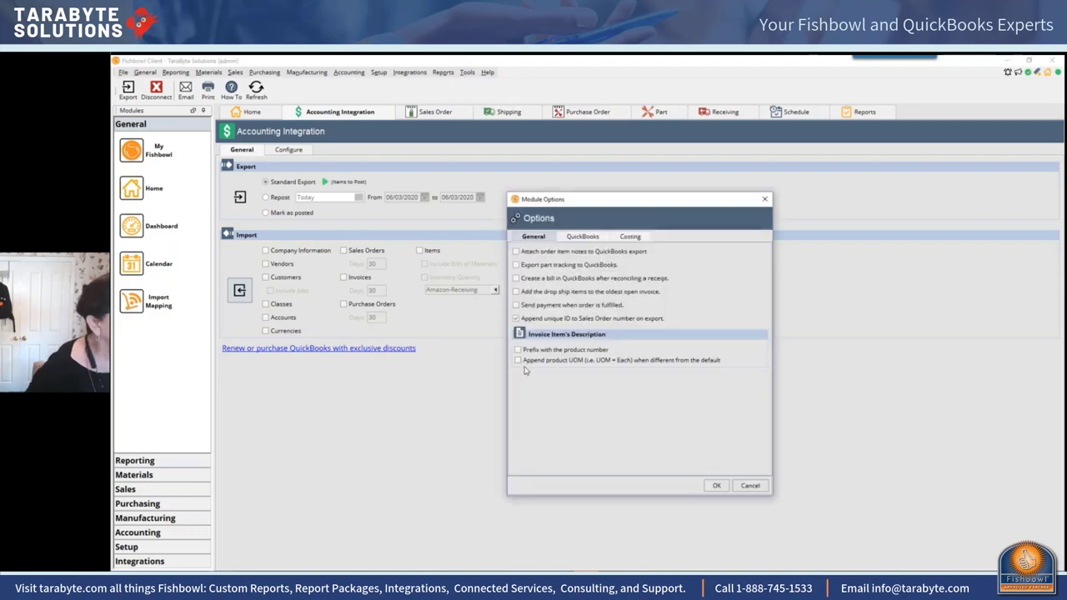
left_click(583, 239)
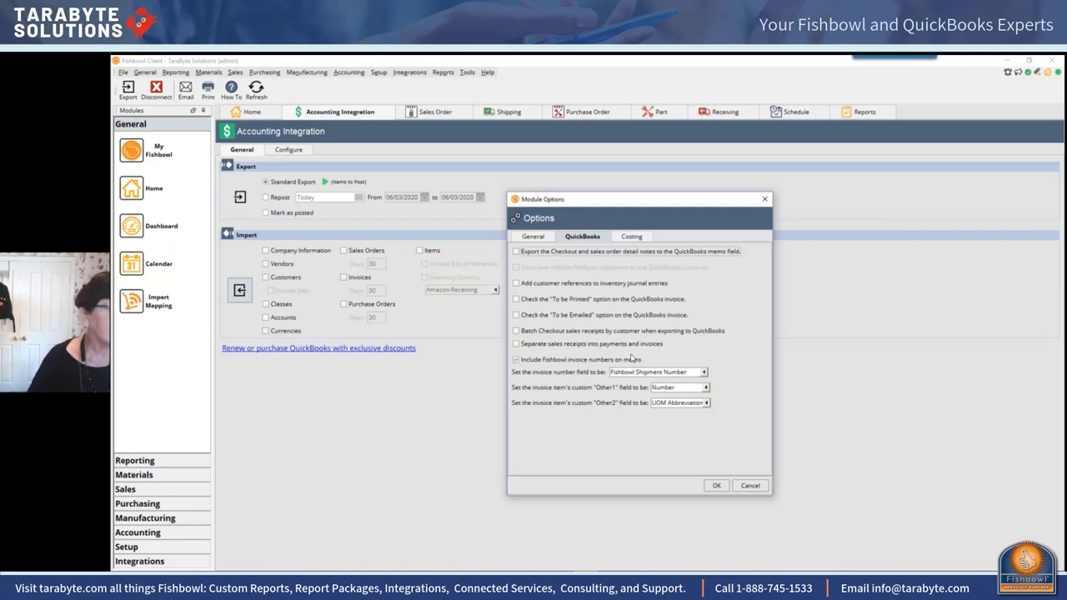
left_click(530, 238)
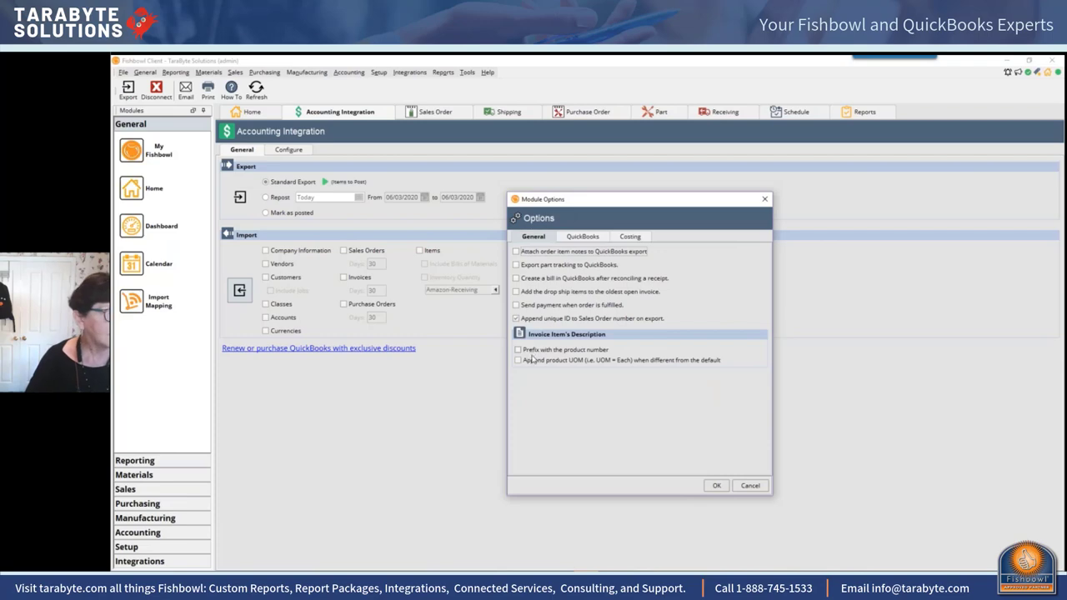
Step: Confirm the module options and return to QuickBooks' Accountant Center
left_click(712, 486)
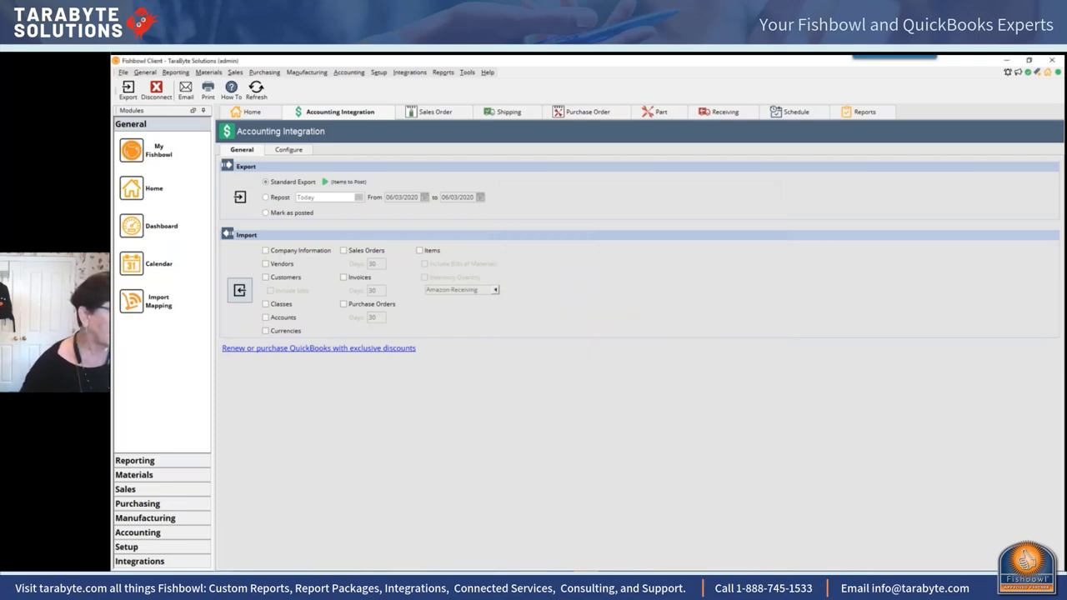
key("alt+Tab")
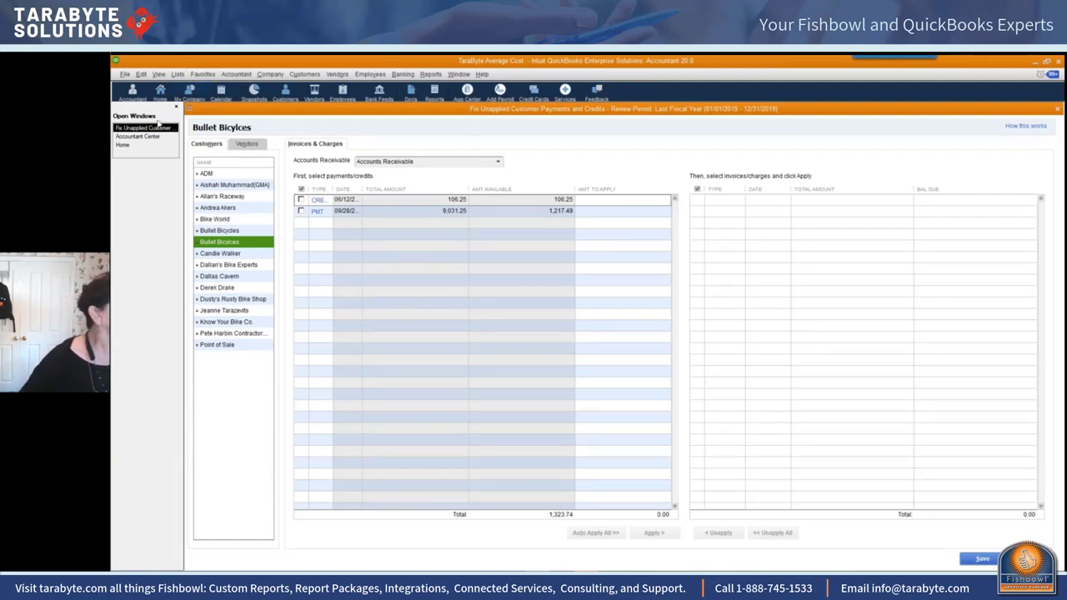
left_click(138, 136)
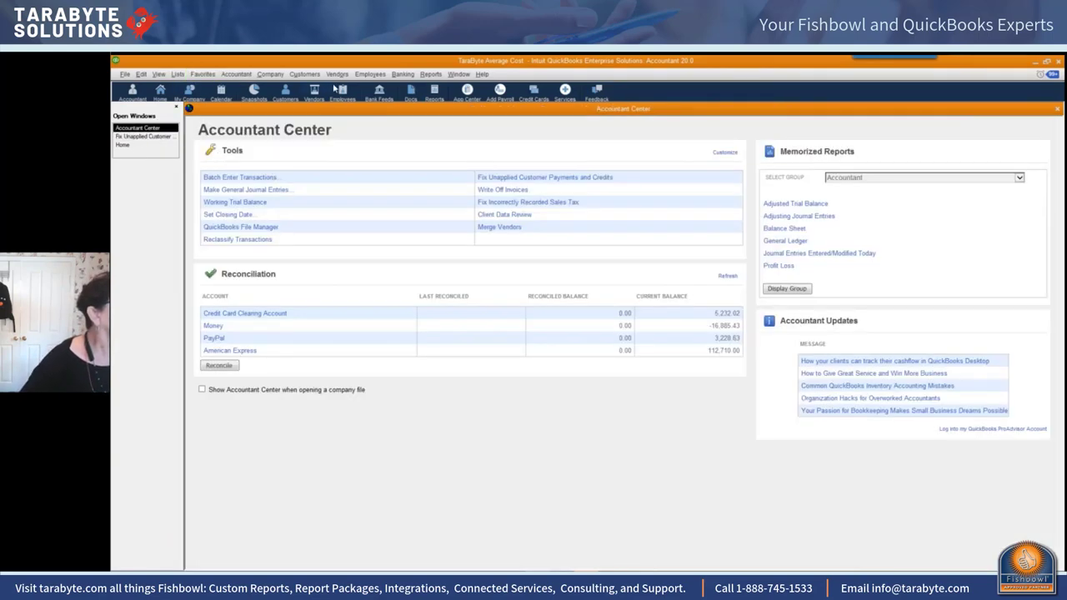
Step: Open invoice 18 from customer 123's transactions in the Customer Center
left_click(296, 77)
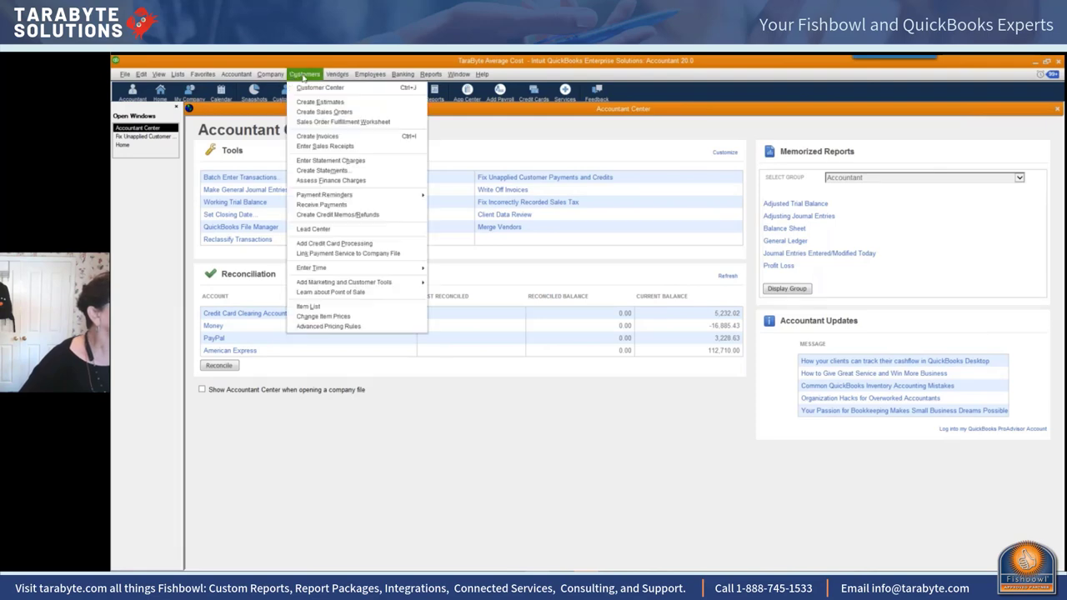
left_click(308, 90)
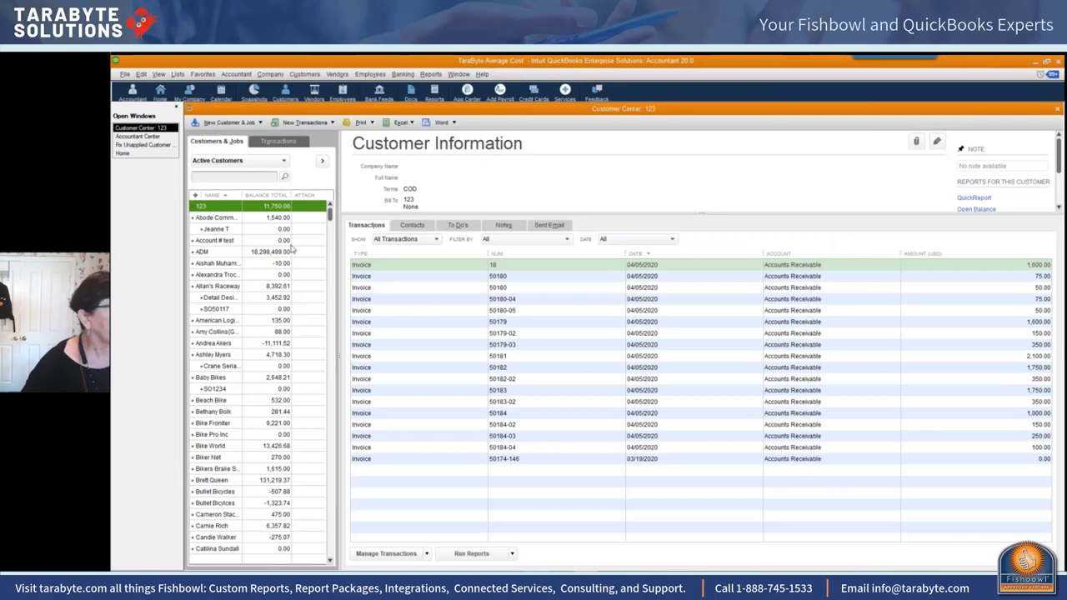
left_click(520, 269)
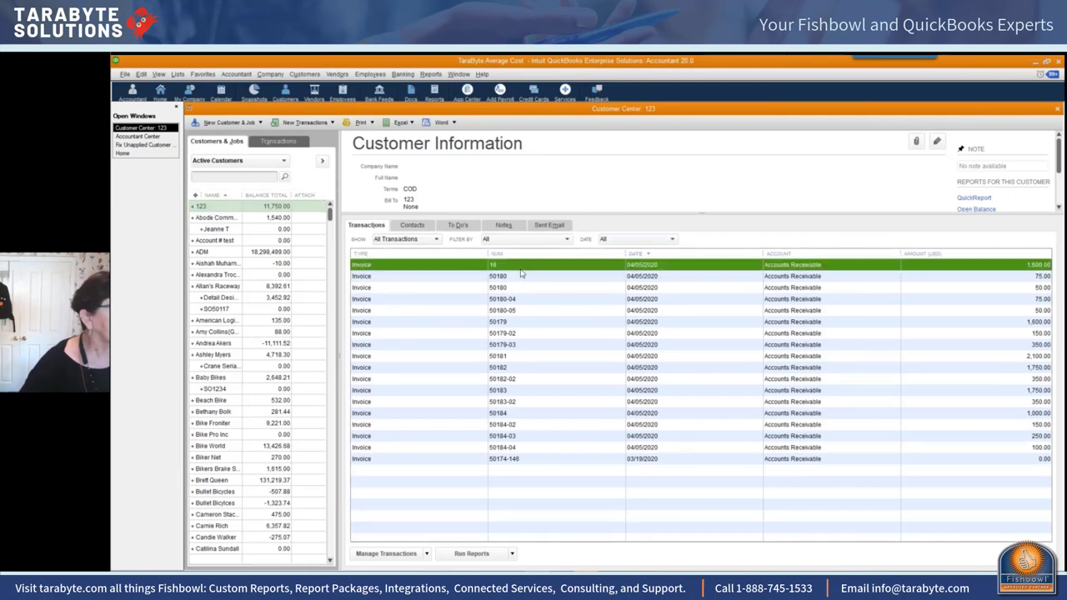
double_click(520, 268)
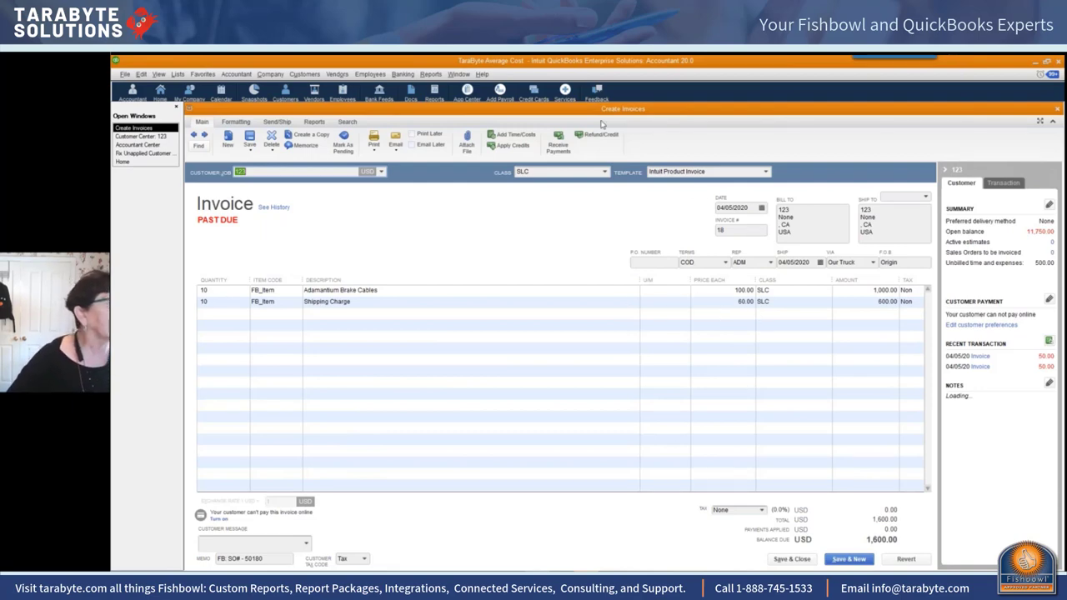
Step: Switch invoice 18 to the Fishbowl Product Invoice template, widen its Product column, and show the File menu
left_click(766, 170)
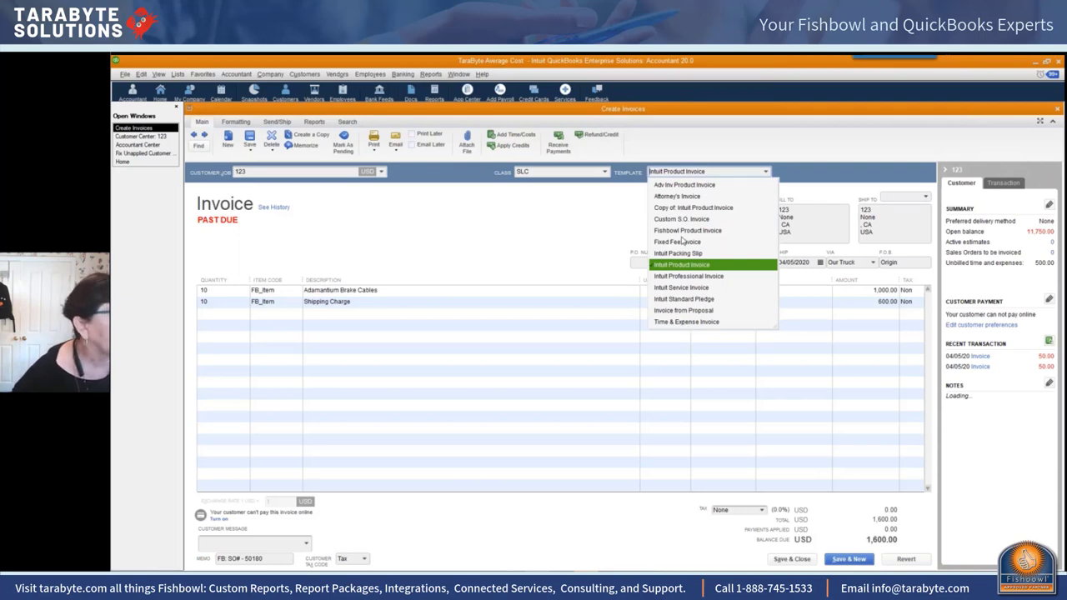
left_click(682, 231)
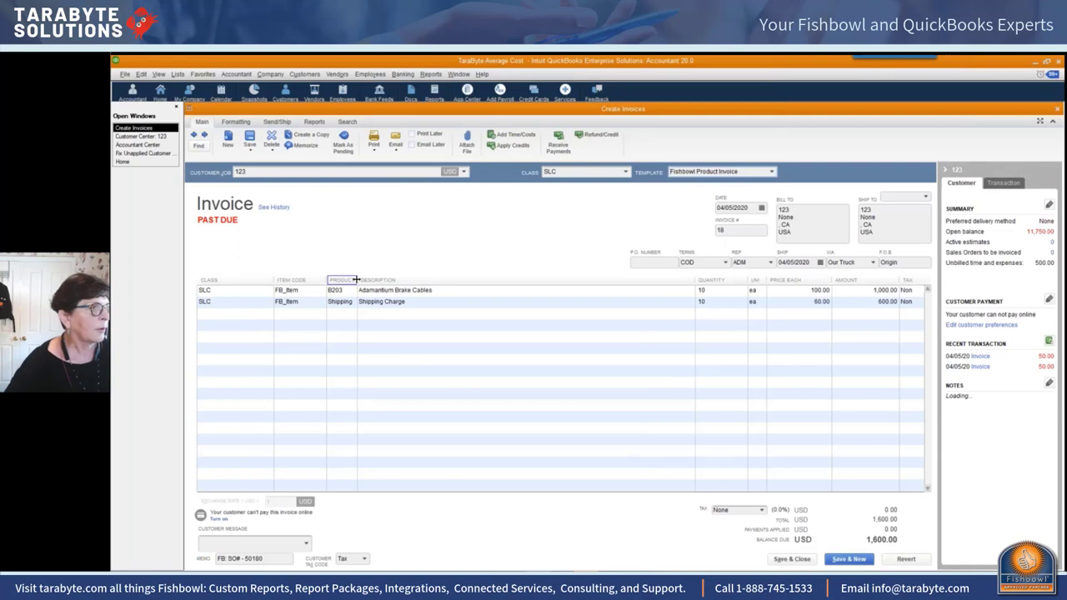
left_click_drag(357, 279, 427, 280)
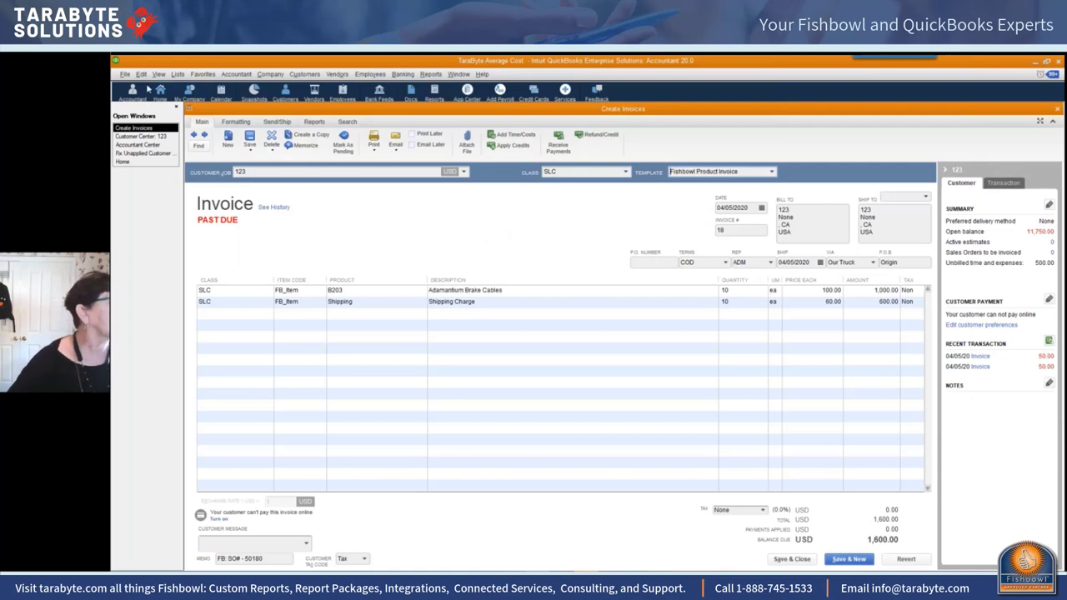
left_click(125, 74)
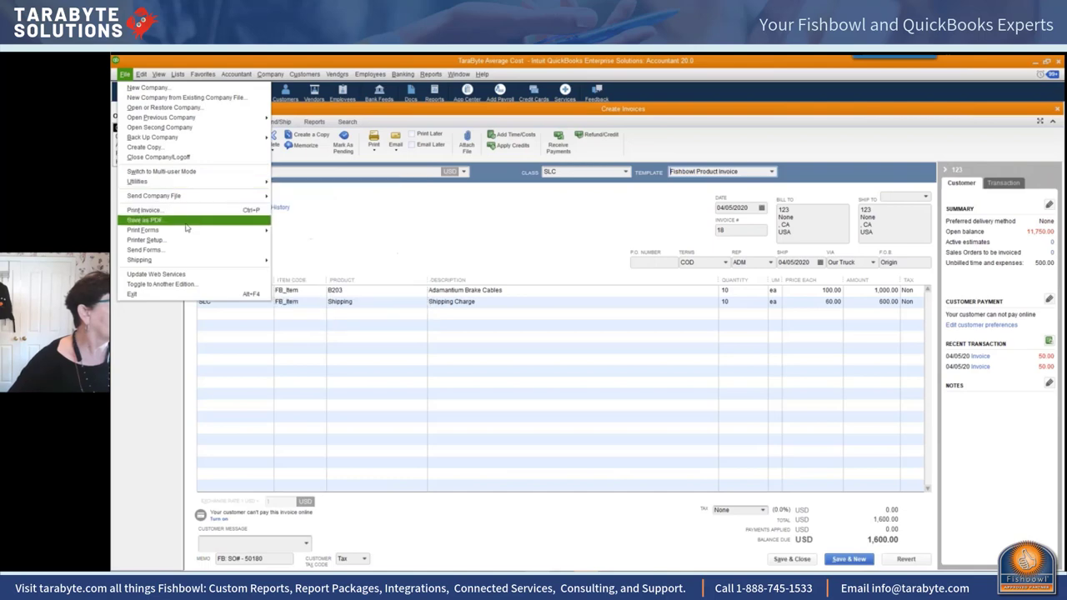
Step: Preview invoice 18's Fishbowl Product Invoice printout, skipping spell check, then cancel without printing
mouse_move(172, 235)
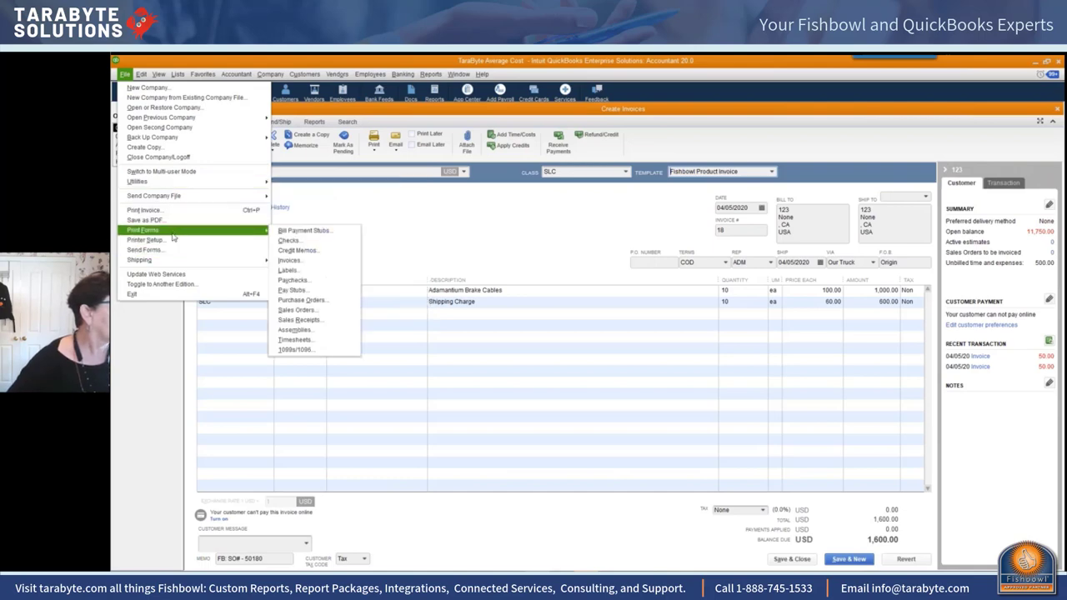
left_click(145, 220)
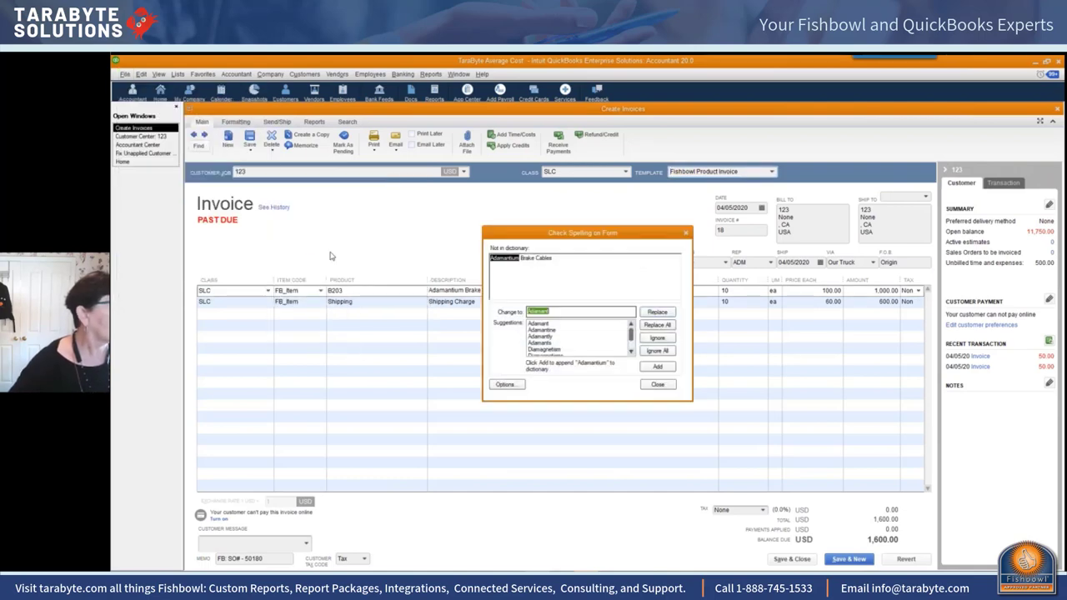
left_click(657, 385)
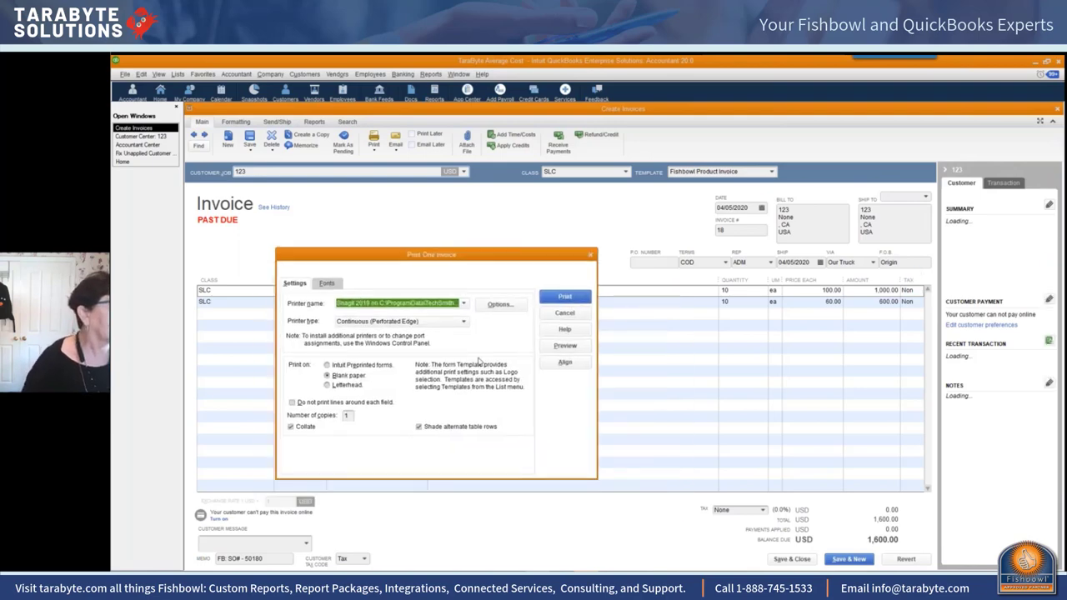
left_click(561, 349)
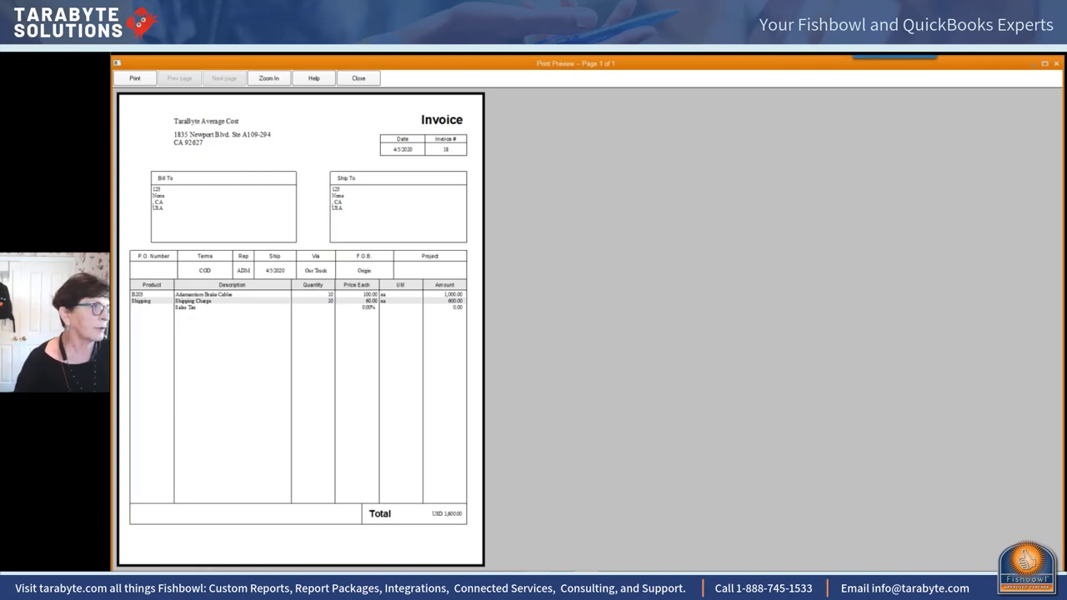
left_click(364, 79)
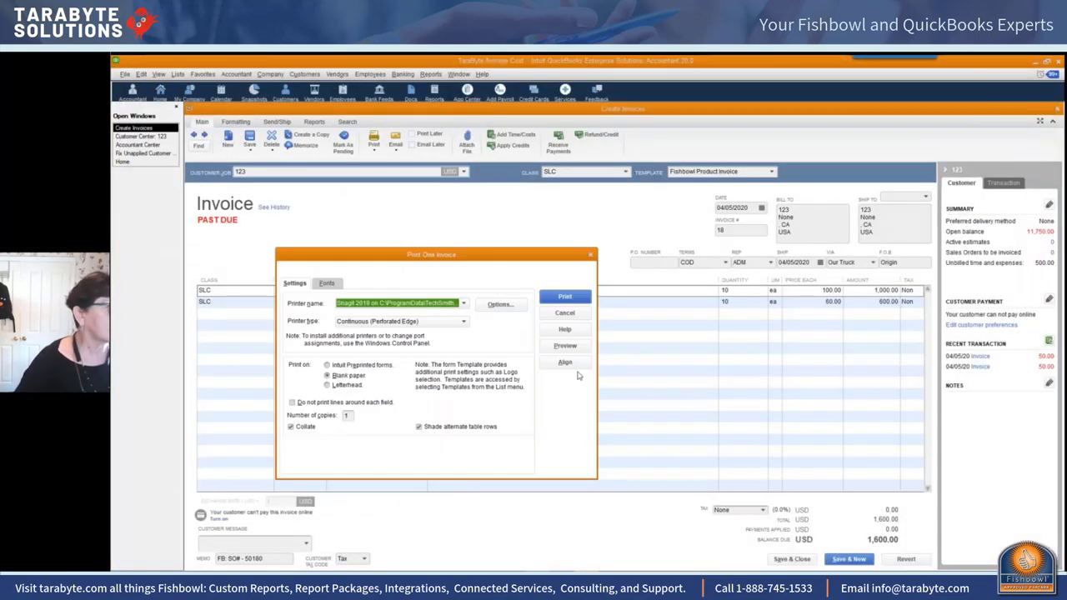
left_click(565, 313)
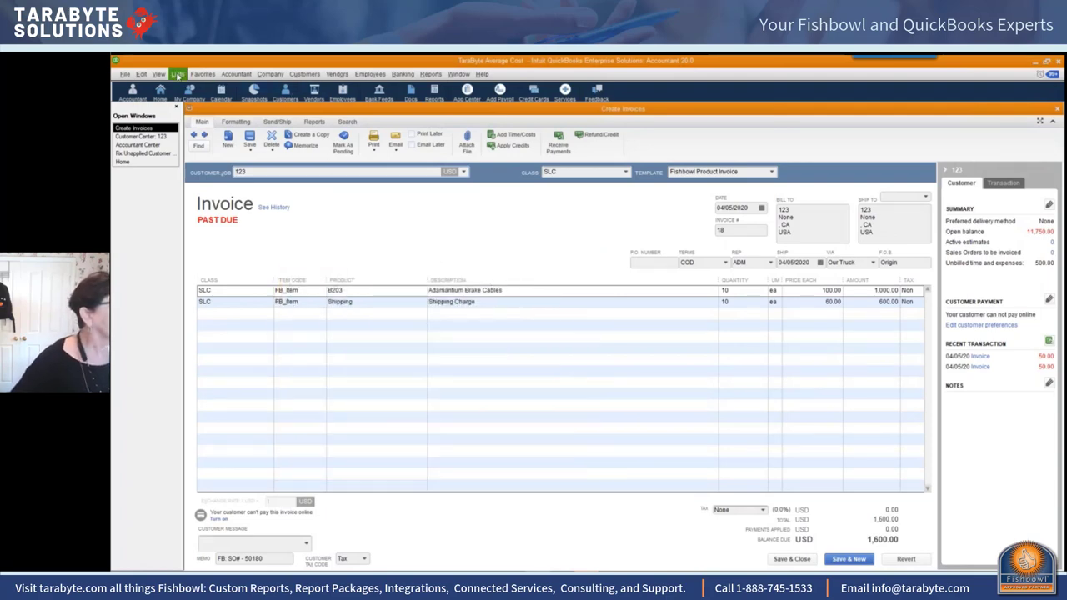
Step: Edit the Fishbowl Product Invoice template from the Lists > Templates list
left_click(177, 74)
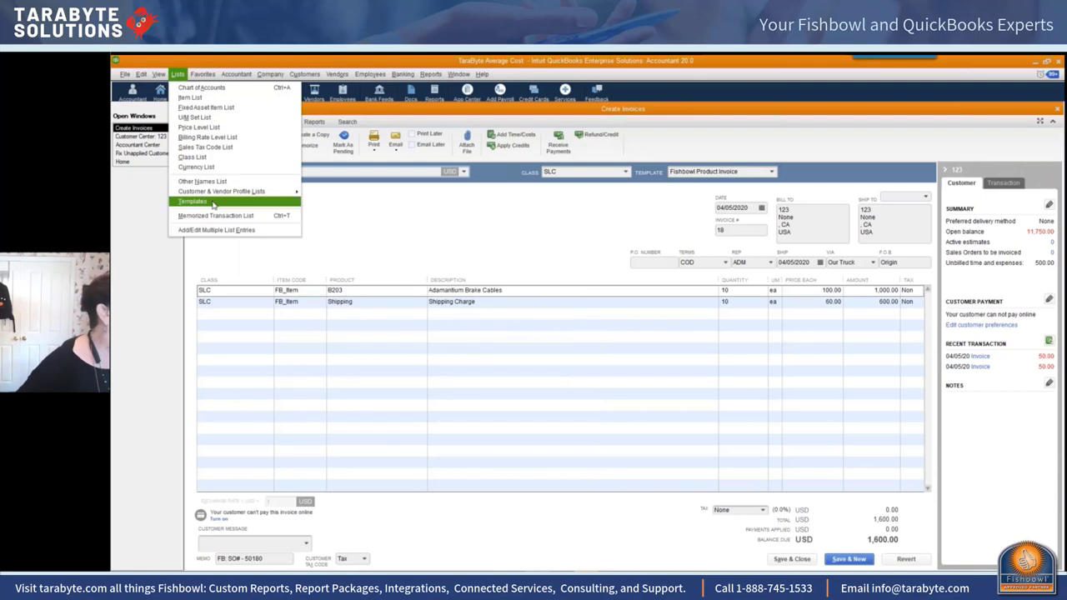
left_click(213, 204)
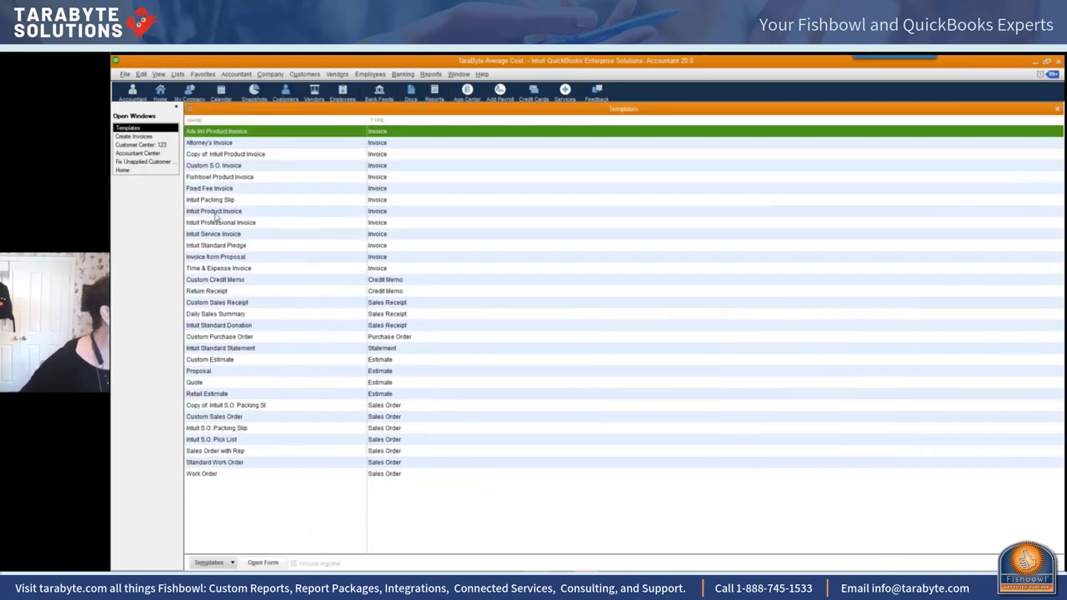
left_click(253, 178)
right_click(253, 178)
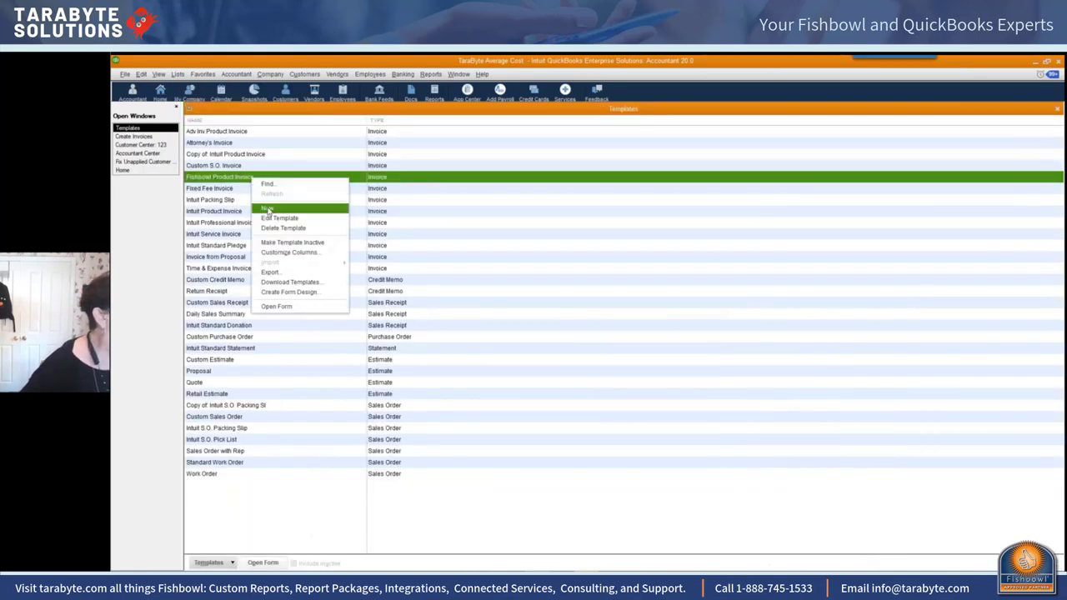
left_click(281, 218)
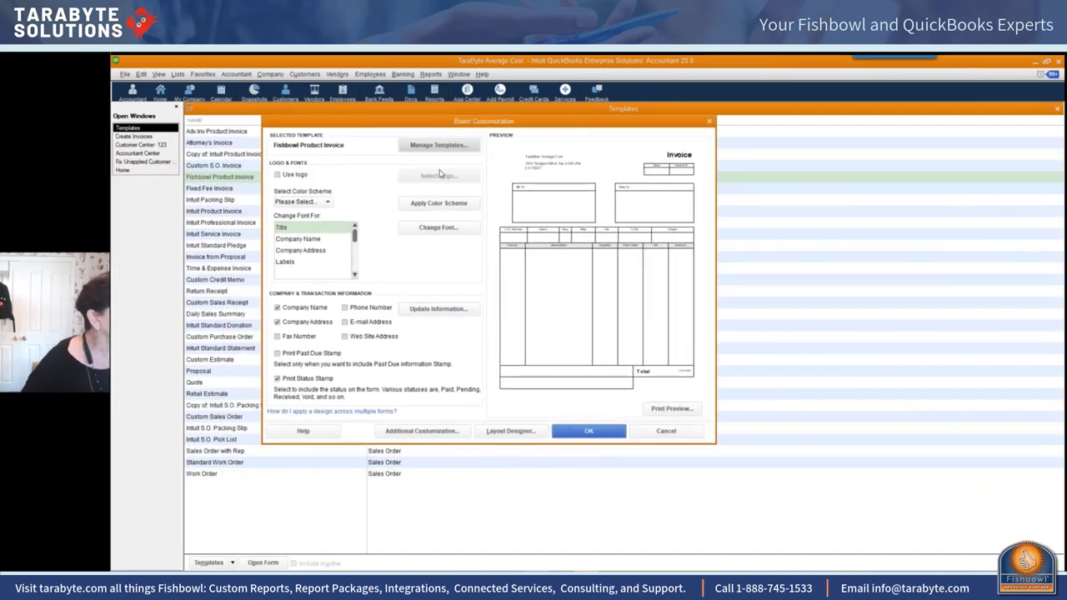
Step: Order the template columns Class, Item Code, Product, Description, Quantity, UM, Price Each, and save
left_click(430, 431)
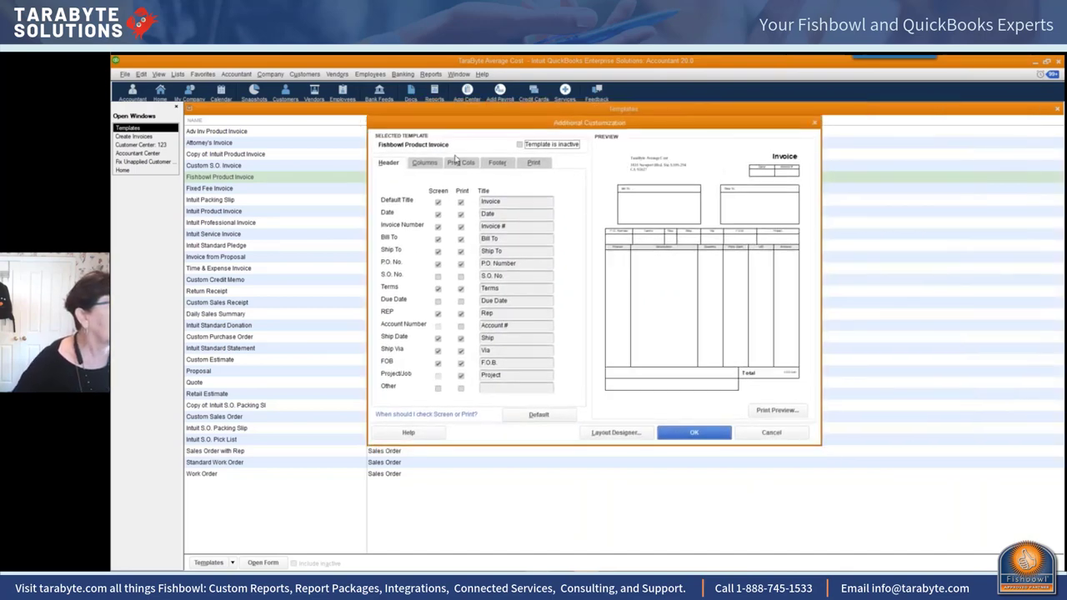
left_click(427, 164)
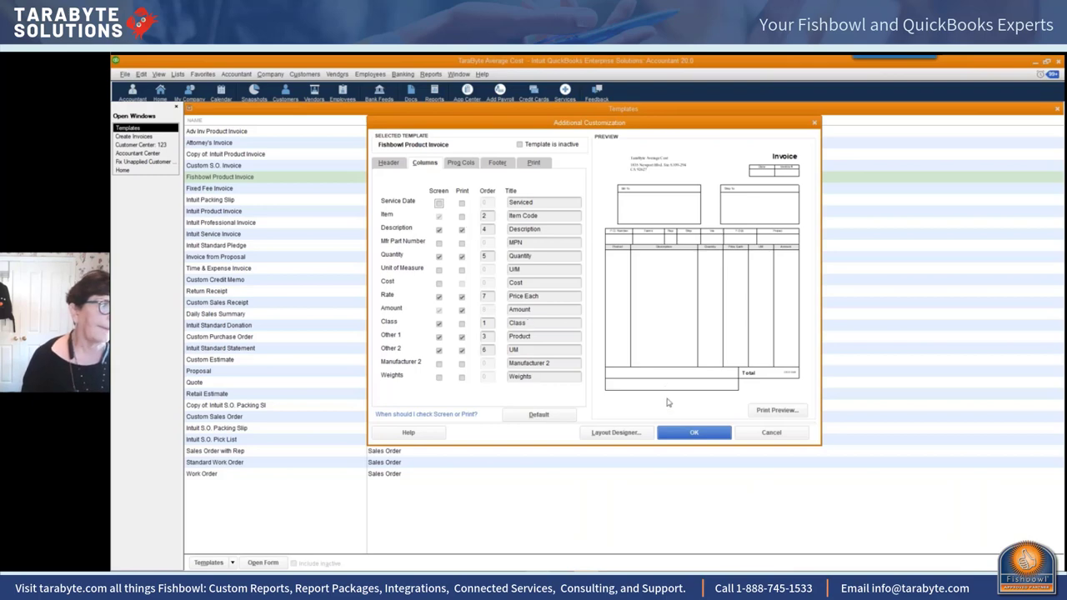
left_click(694, 435)
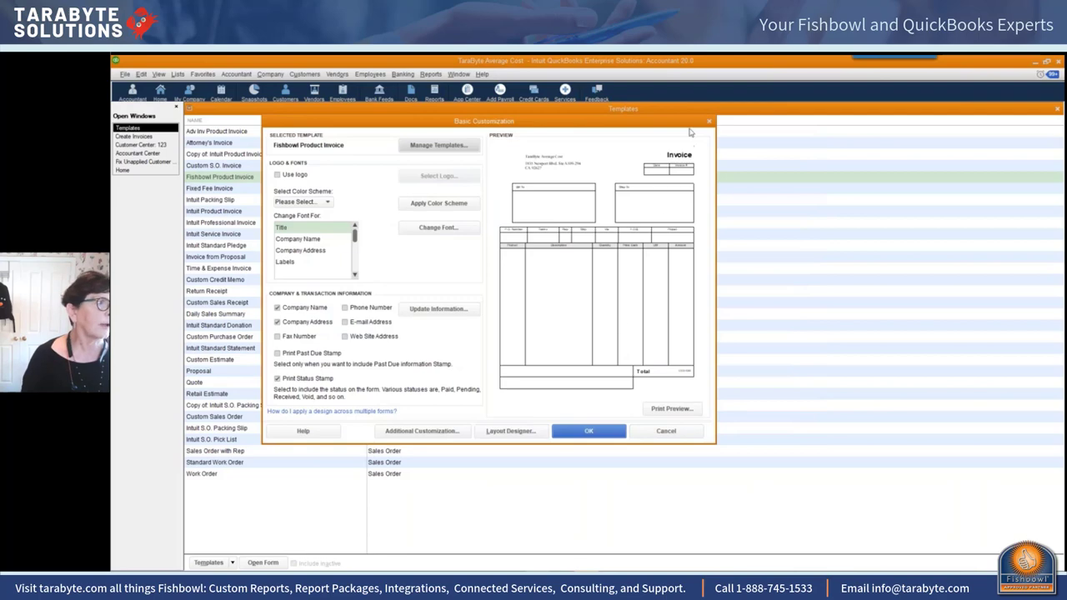
left_click(709, 121)
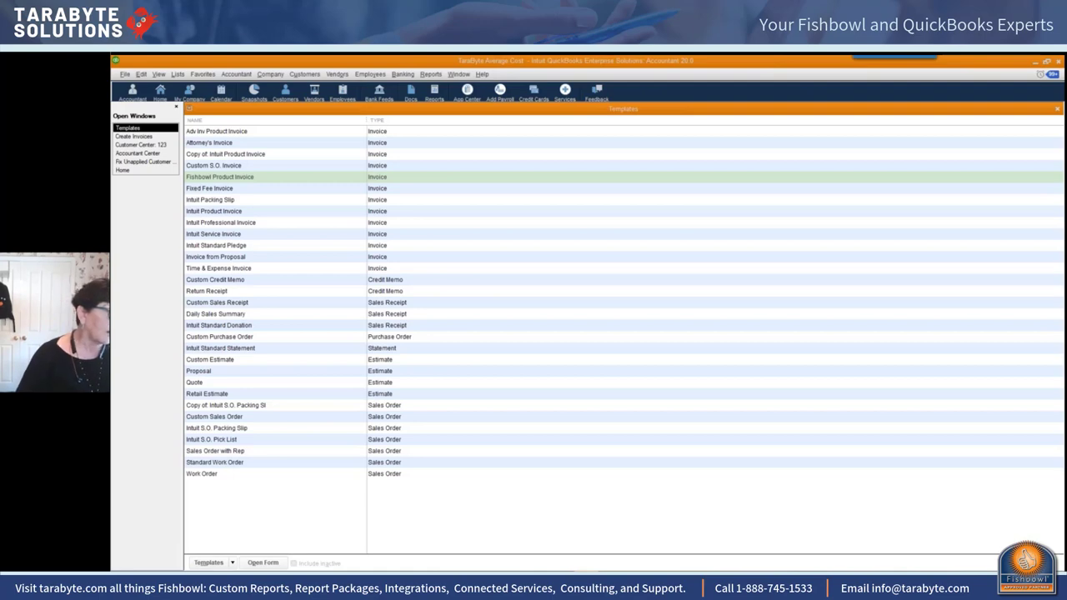
Step: In Fishbowl's Reports module, open Accounting > Export- Inventory Adjustments
left_click(222, 533)
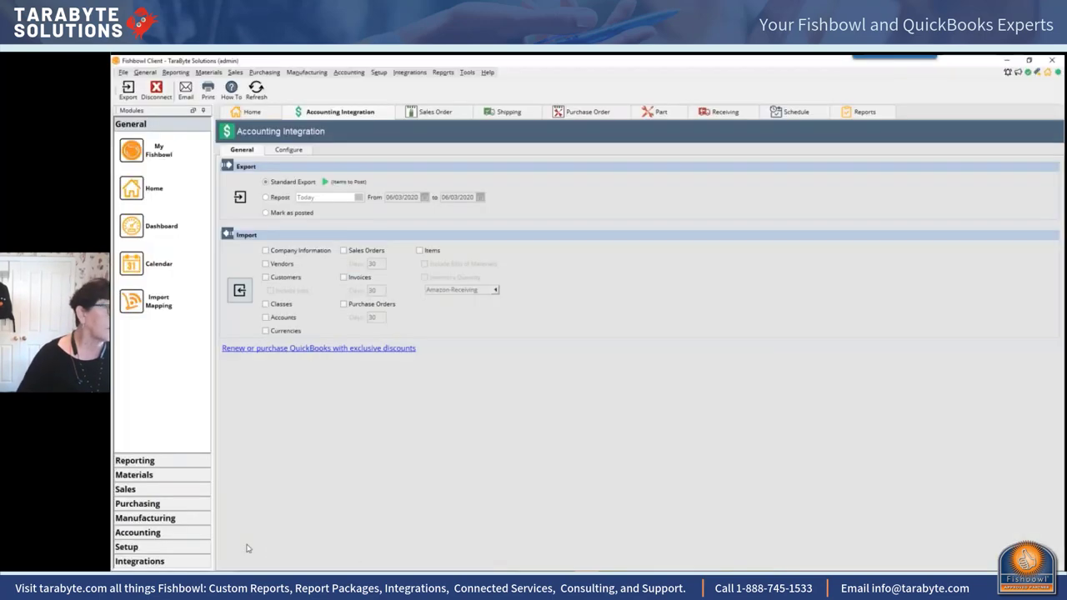
left_click(443, 71)
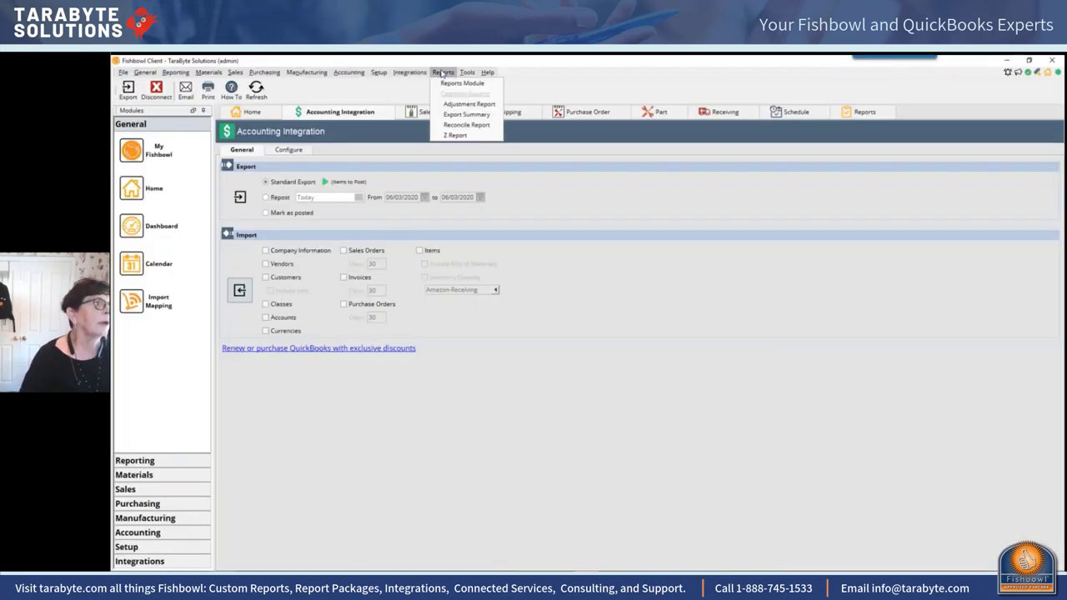
left_click(446, 85)
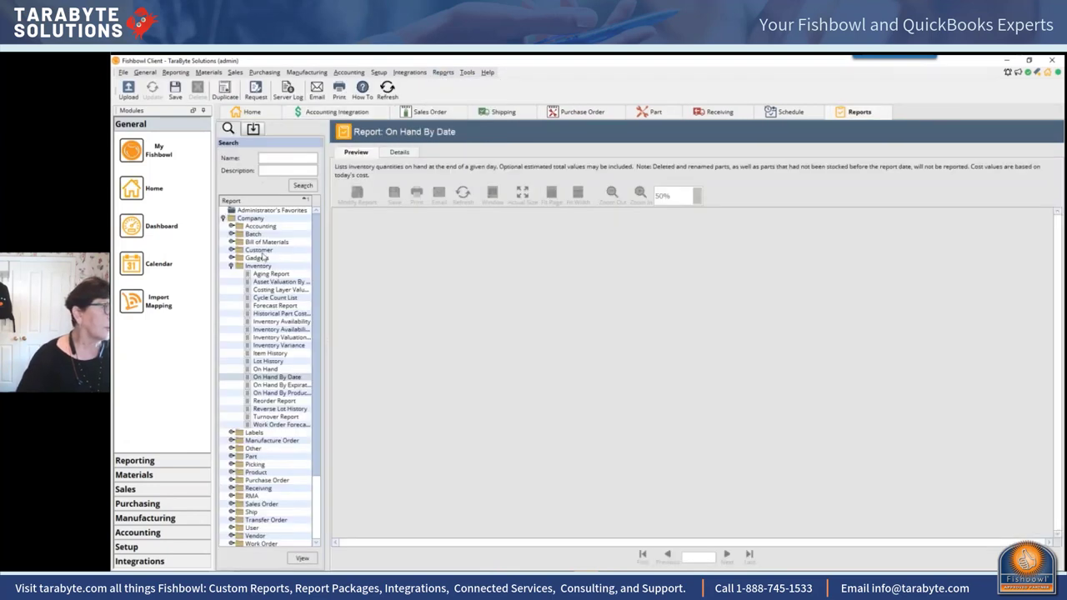
left_click(231, 226)
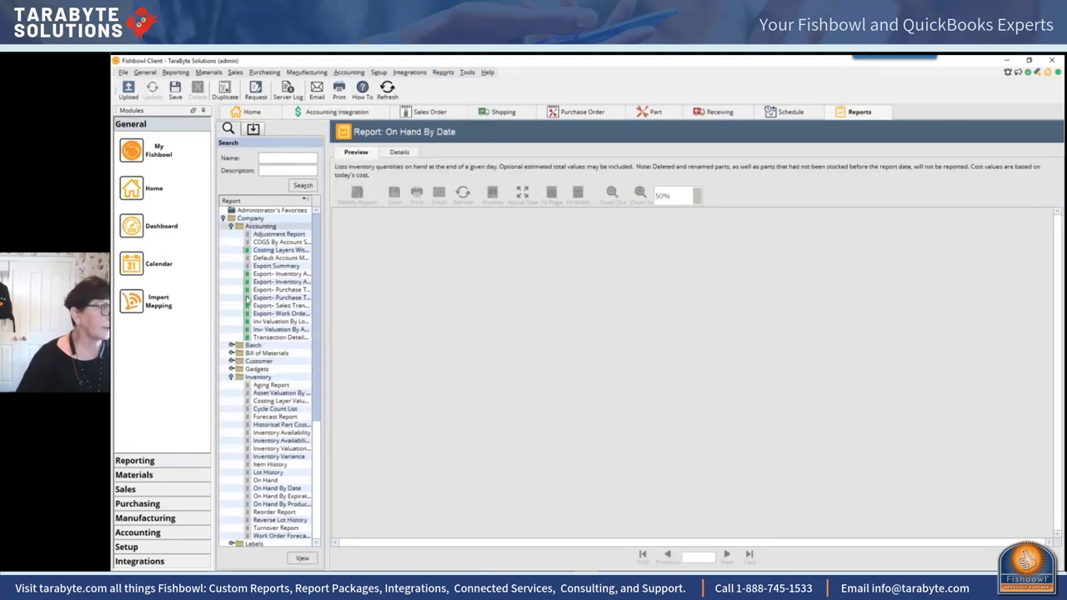
double_click(291, 274)
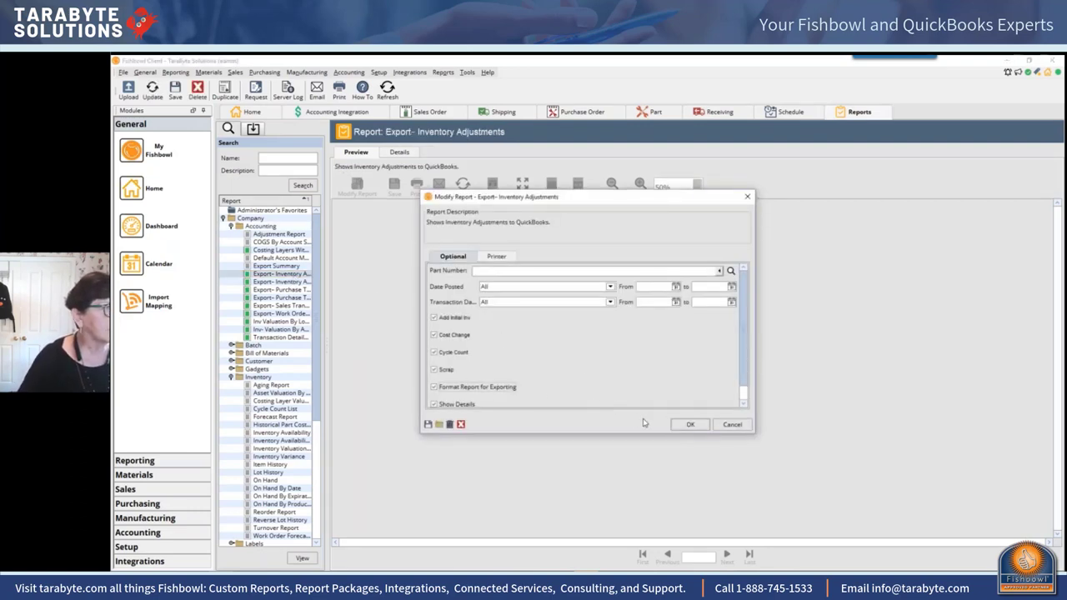
Step: Run Export- Inventory Adjustments with the default options and browse its cycle count adjustment rows
left_click(691, 424)
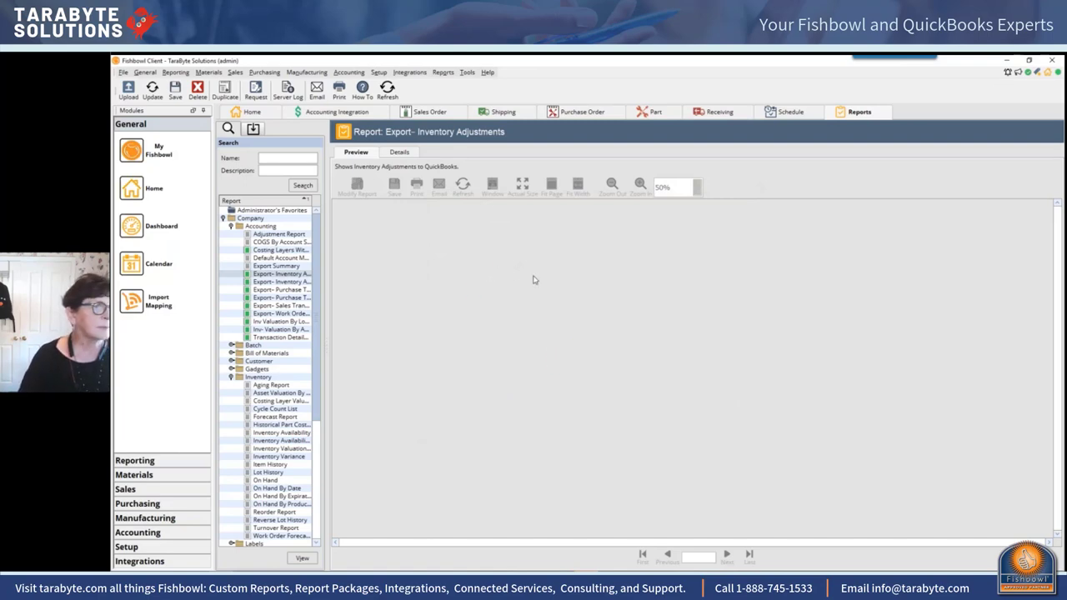
scroll(664, 345, "down", 15)
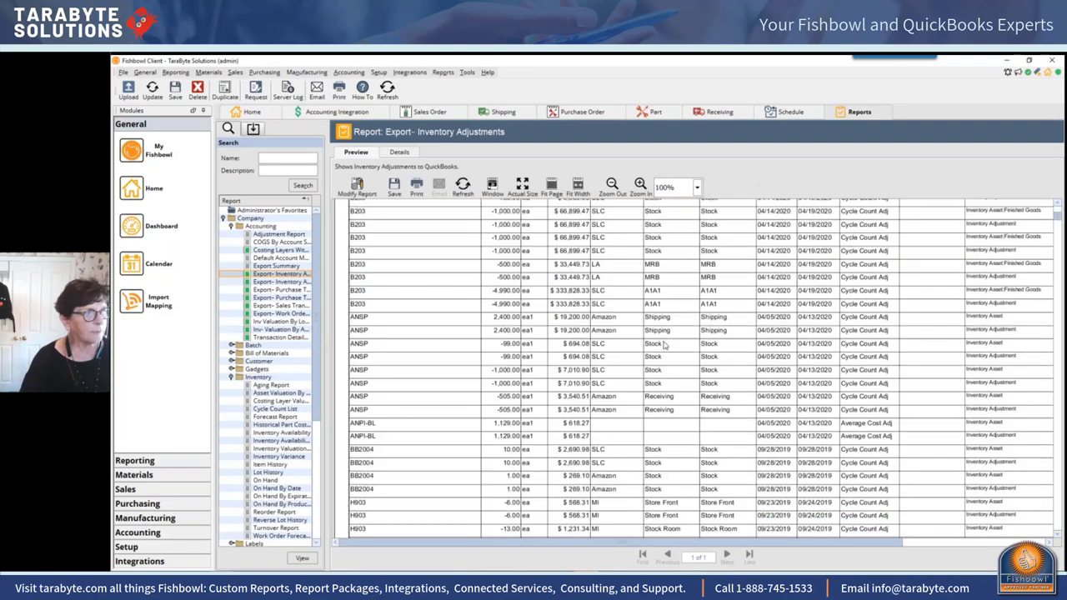
scroll(664, 345, "down", 5)
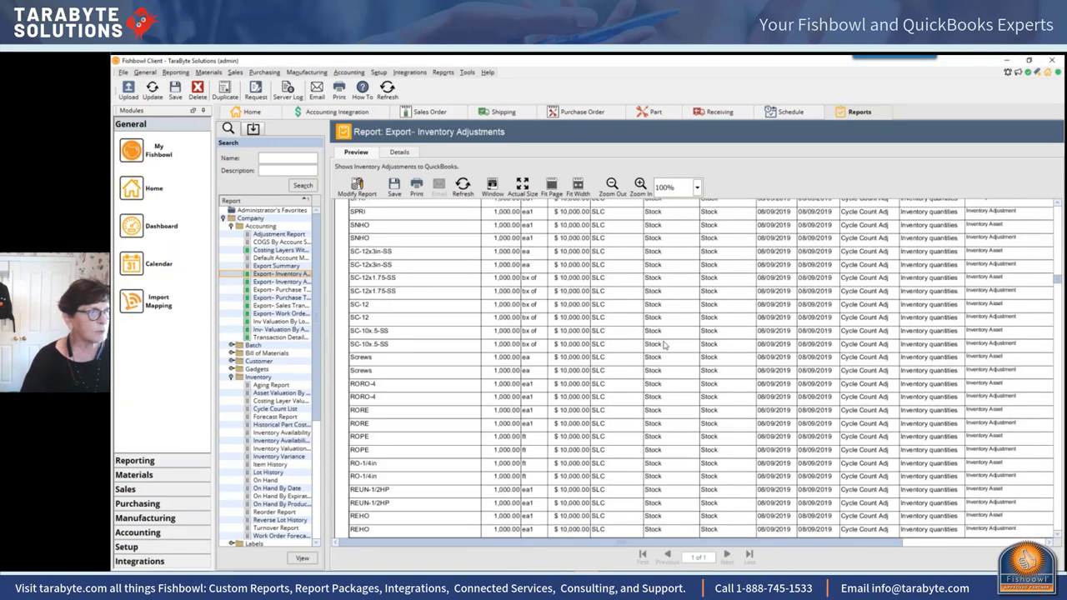
scroll(536, 348, "up", 8)
scroll(536, 349, "up", 10)
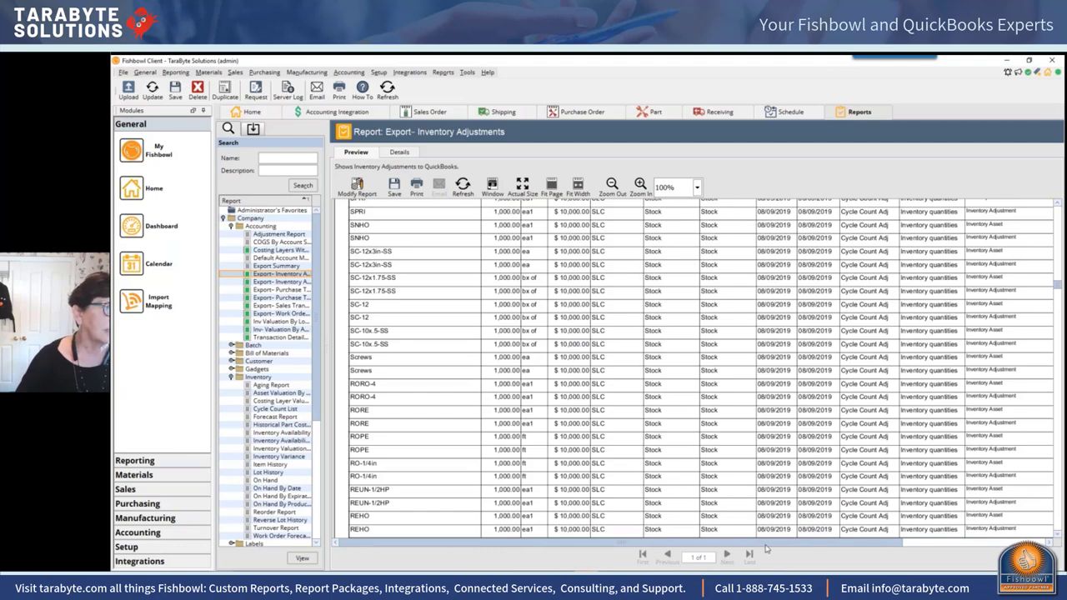
left_click_drag(767, 548, 896, 547)
scroll(889, 417, "up", 2)
scroll(888, 419, "down", 10)
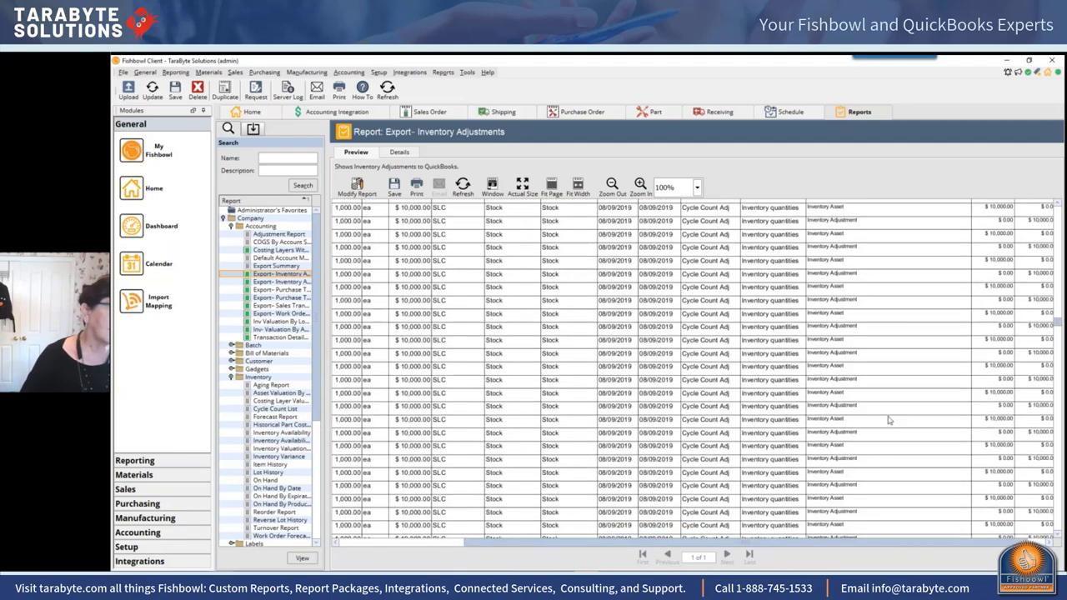
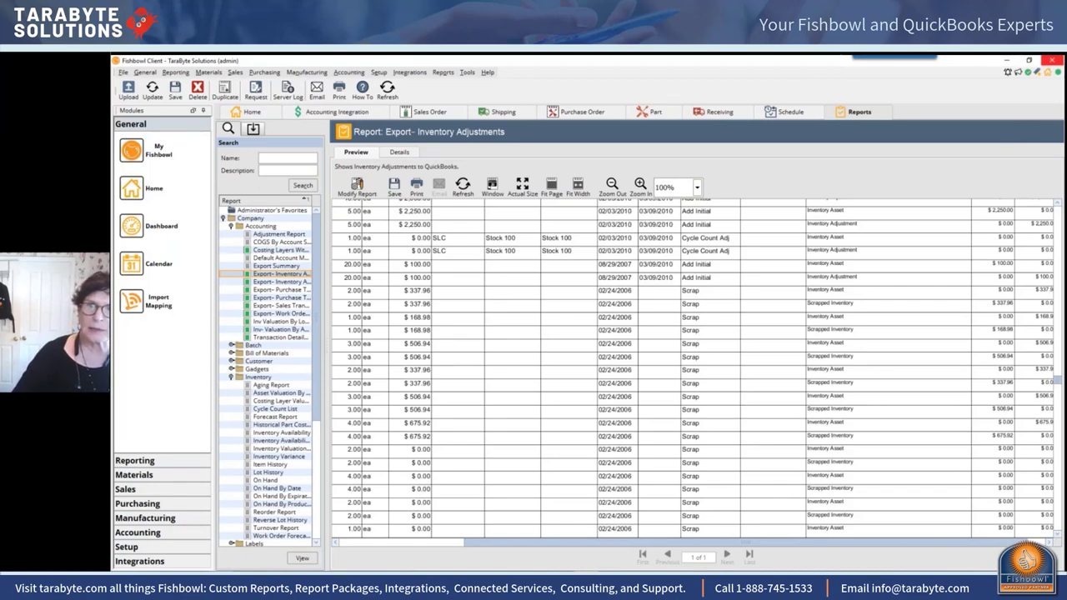
Step: Display purchase order 10089 in Receiving with its received chain and freight lines
left_click(1052, 61)
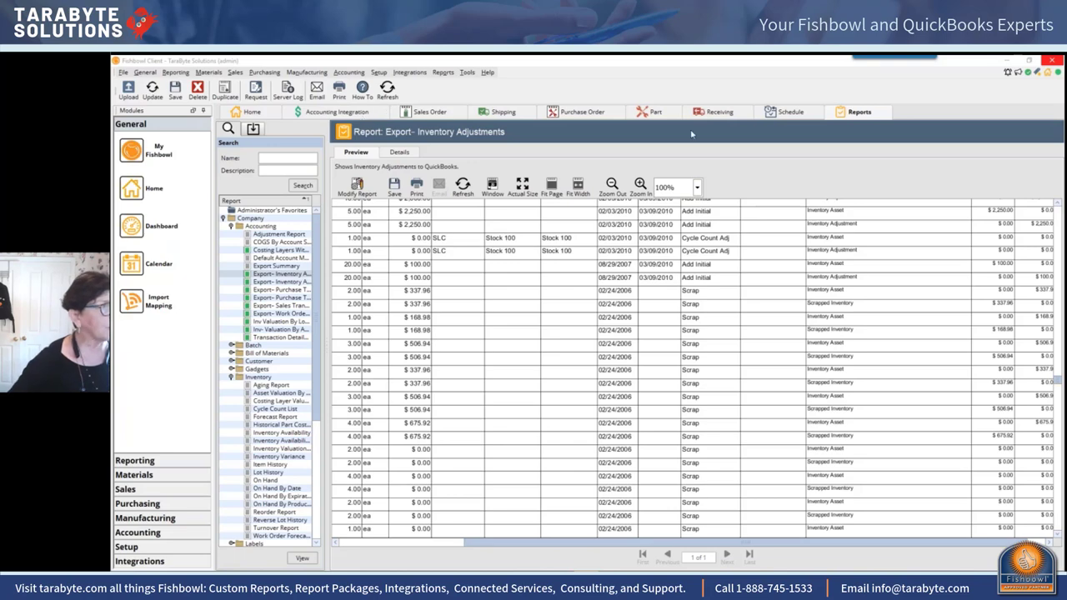
left_click(714, 114)
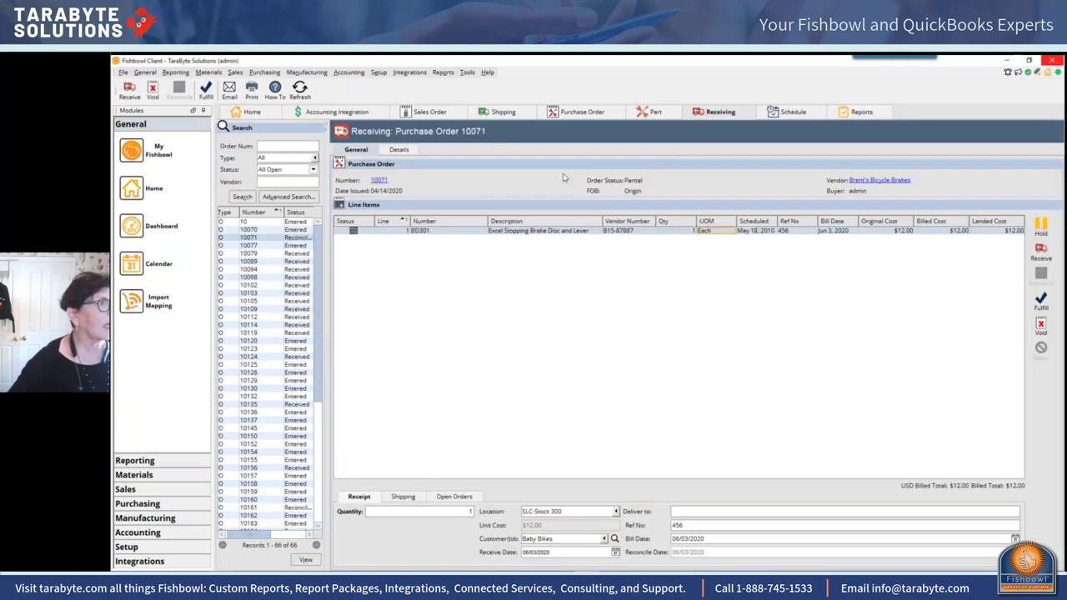
left_click(295, 261)
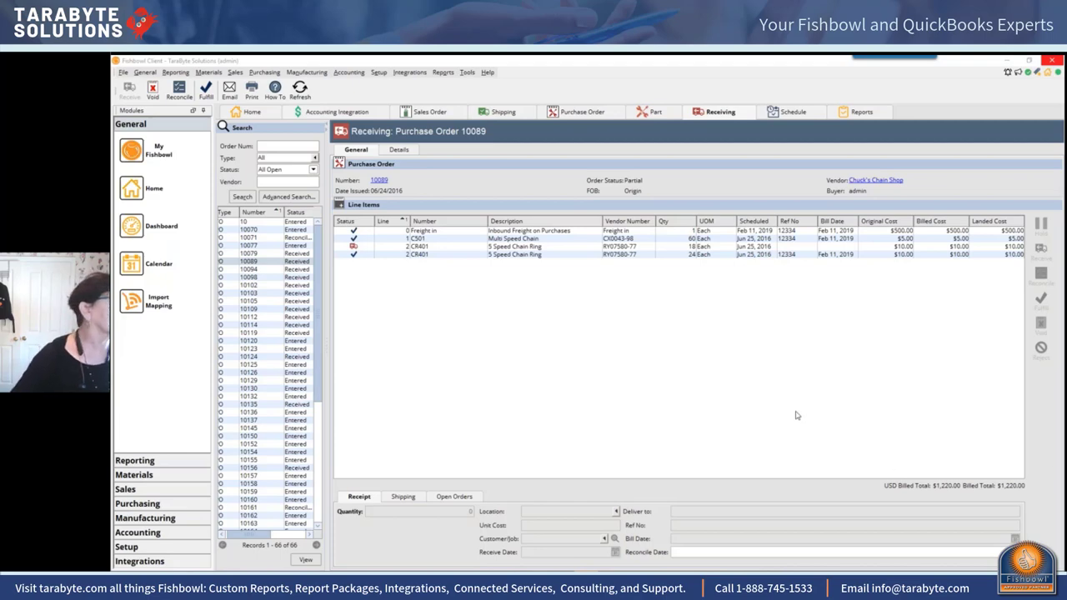
left_click(235, 72)
Step: Show sales order 50094, issued and paid, with its Custom Bike line totalling $359.25
left_click(250, 84)
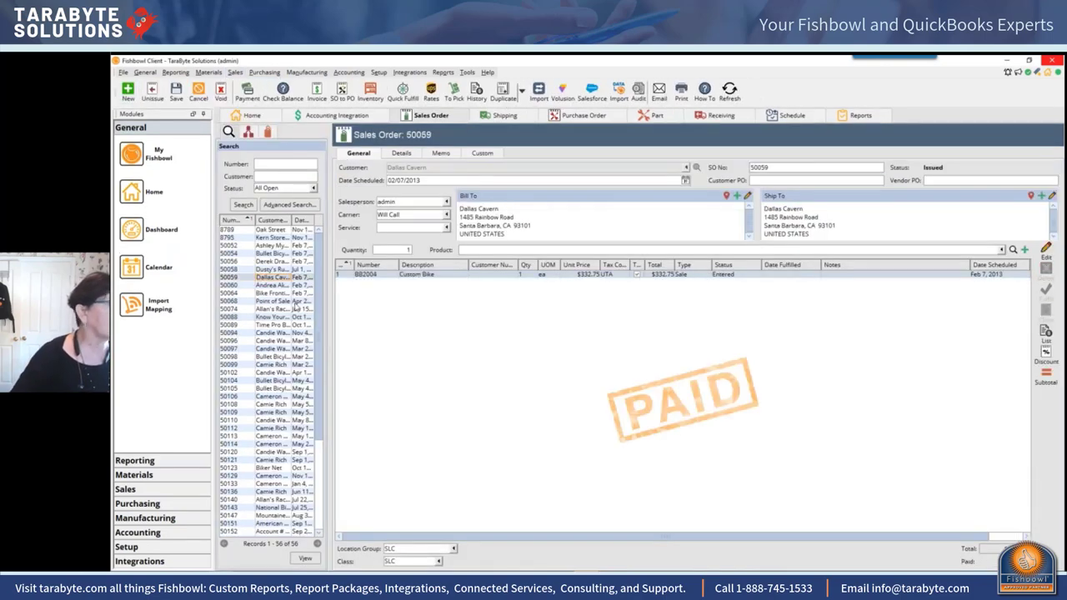
left_click(269, 334)
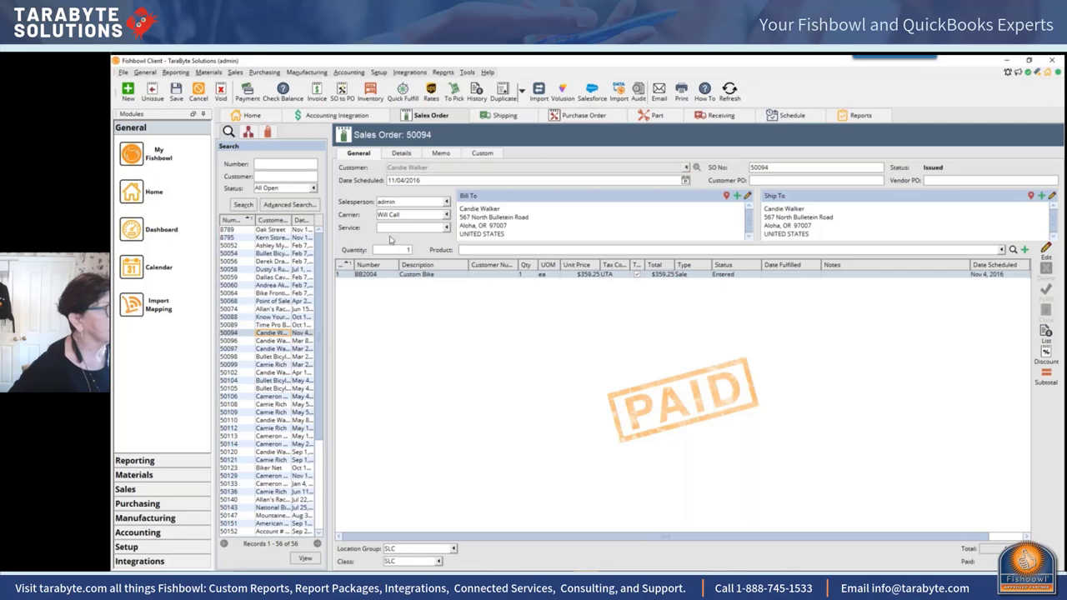
left_click(248, 94)
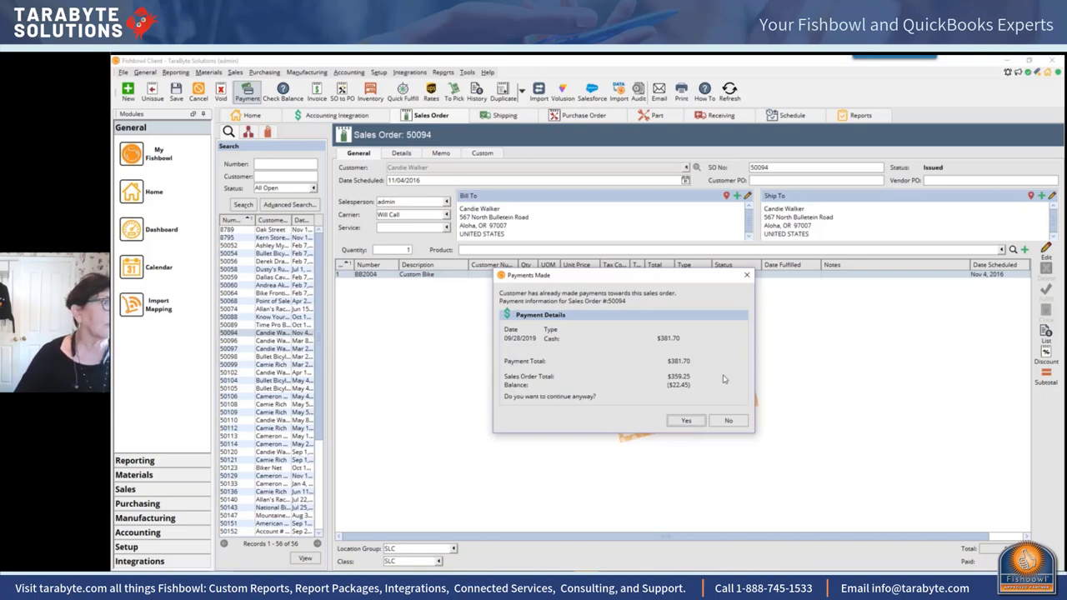
left_click(747, 276)
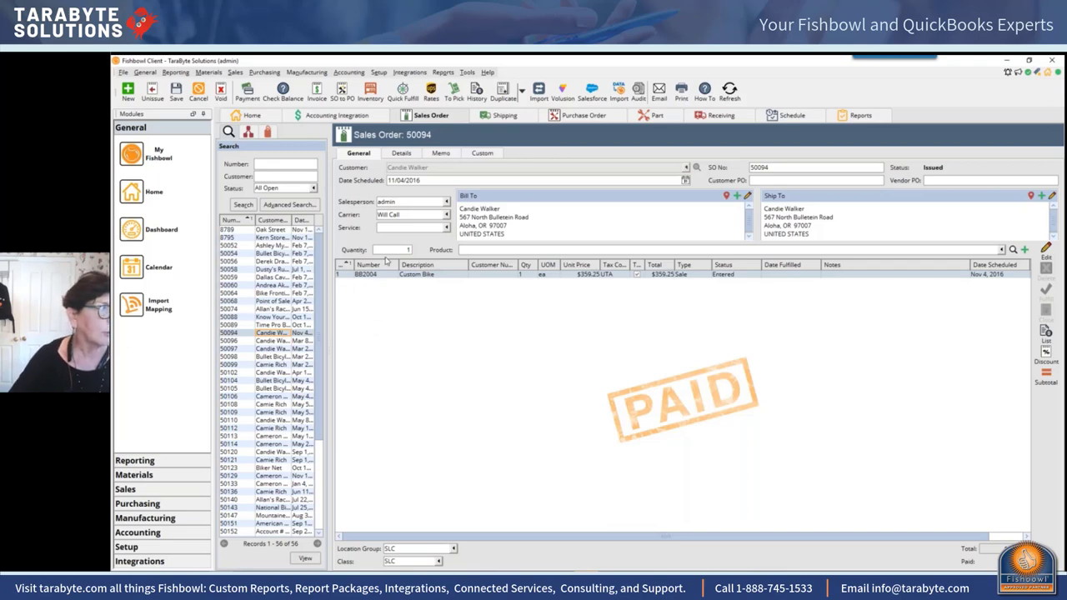
Step: View order 50094's contact and terms details, removing the stray typed characters 'Ca'
left_click(401, 154)
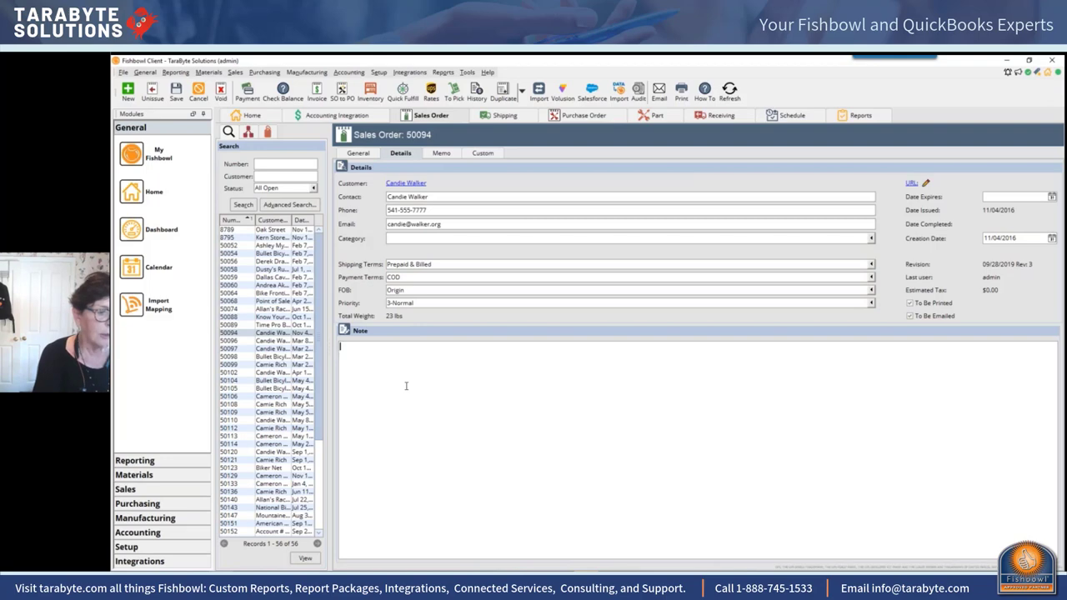
type("Ca")
key("BackSpace")
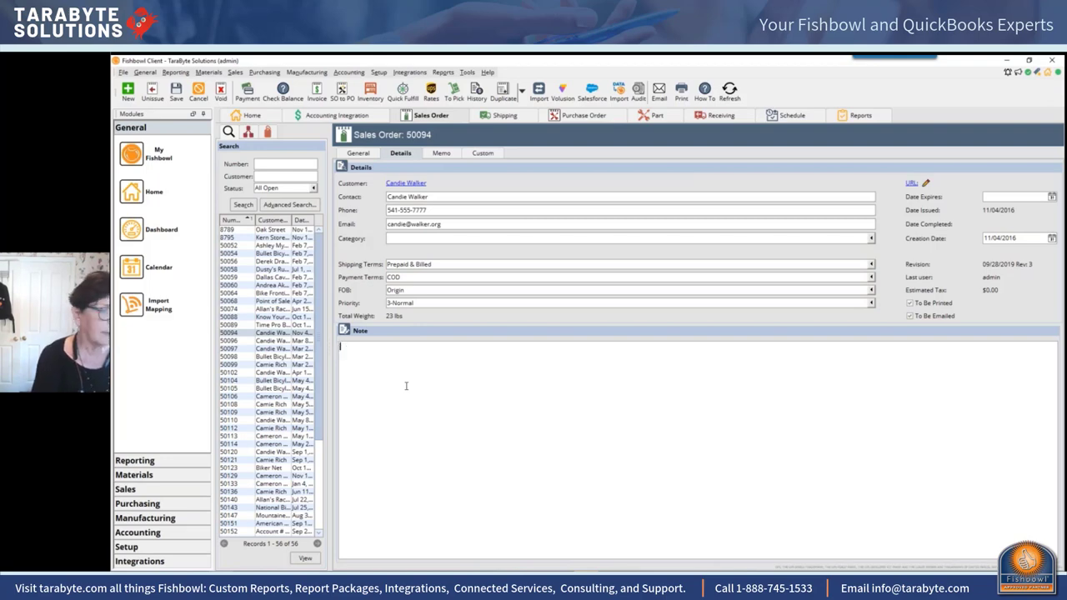
Step: Try switching to order 50060 but cancel the save prompt to stay on 50094
left_click(363, 156)
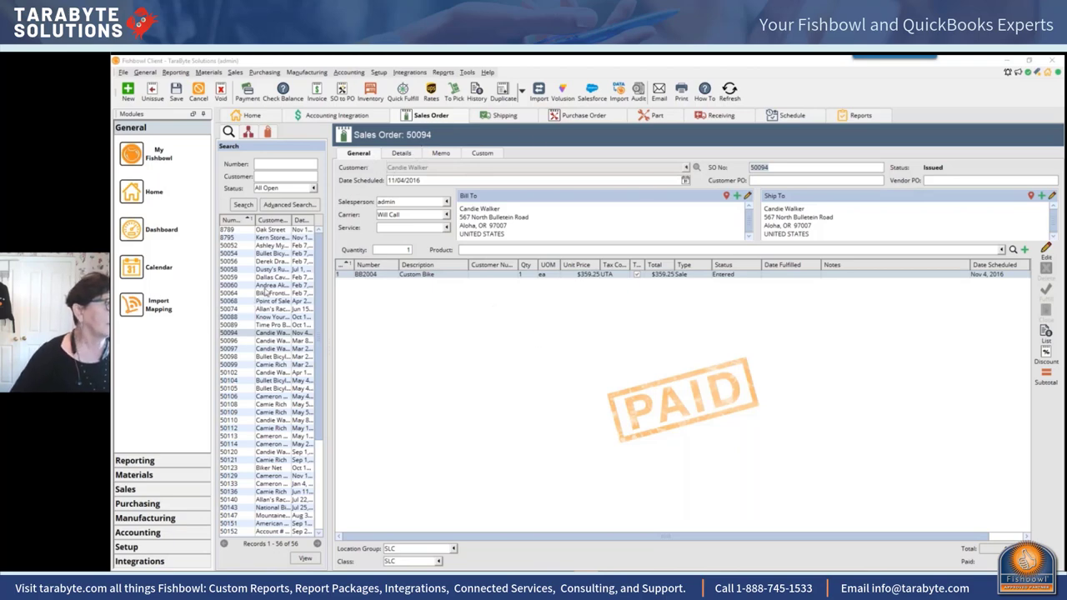
left_click(265, 286)
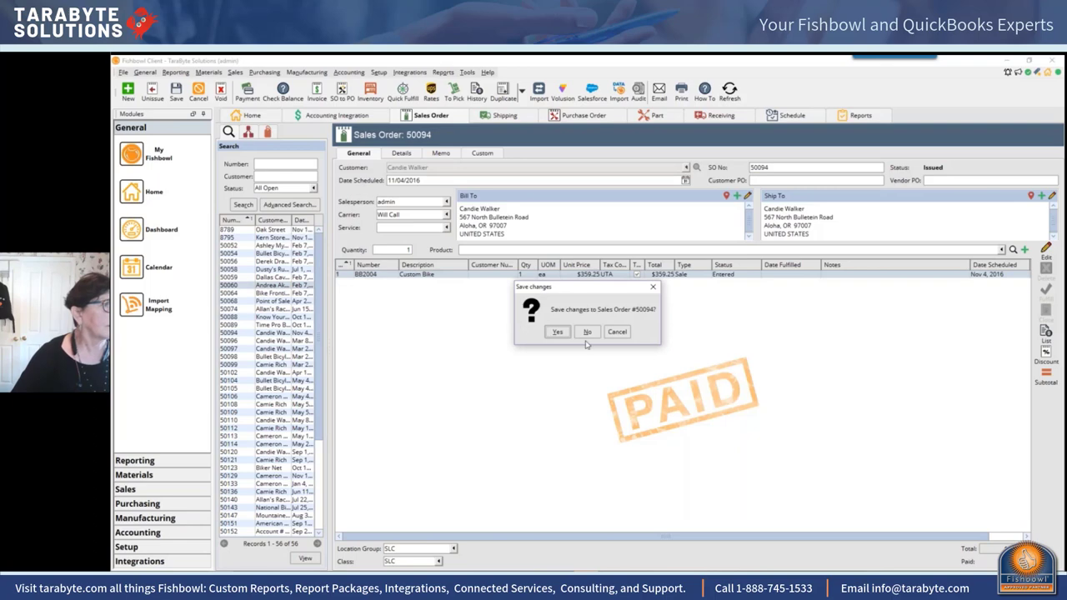
left_click(652, 287)
Step: Return to Receiving for PO 10089 and look through its Details and General tabs
left_click(713, 117)
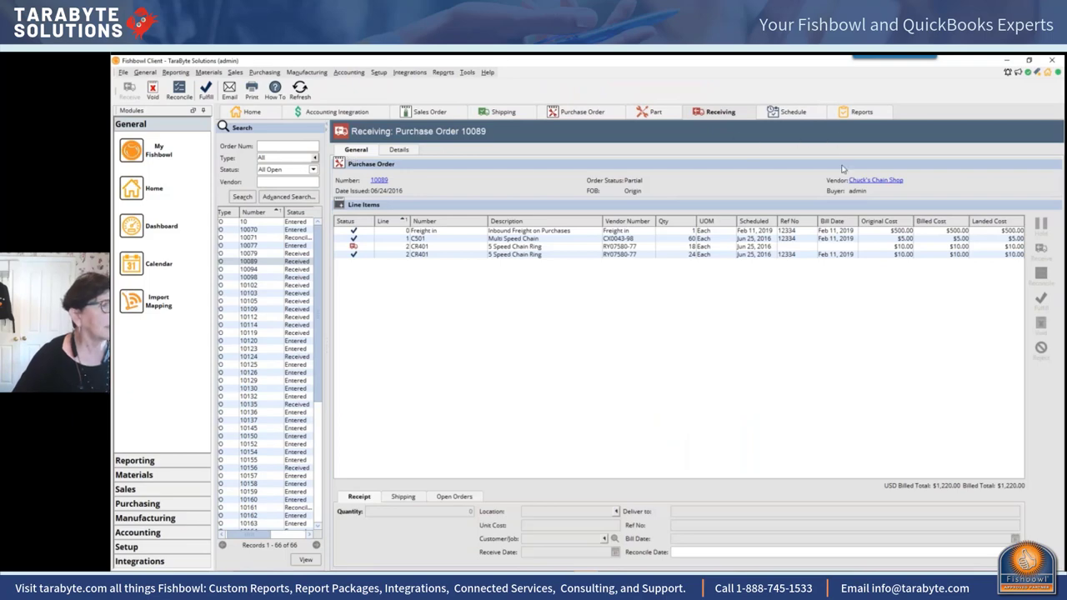
left_click(399, 150)
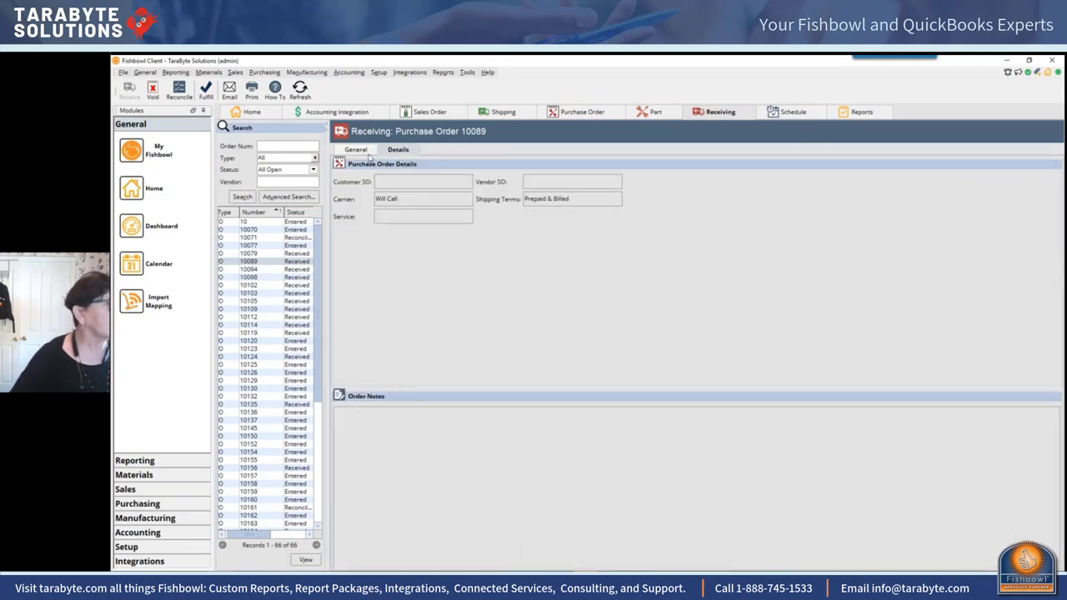
left_click(369, 152)
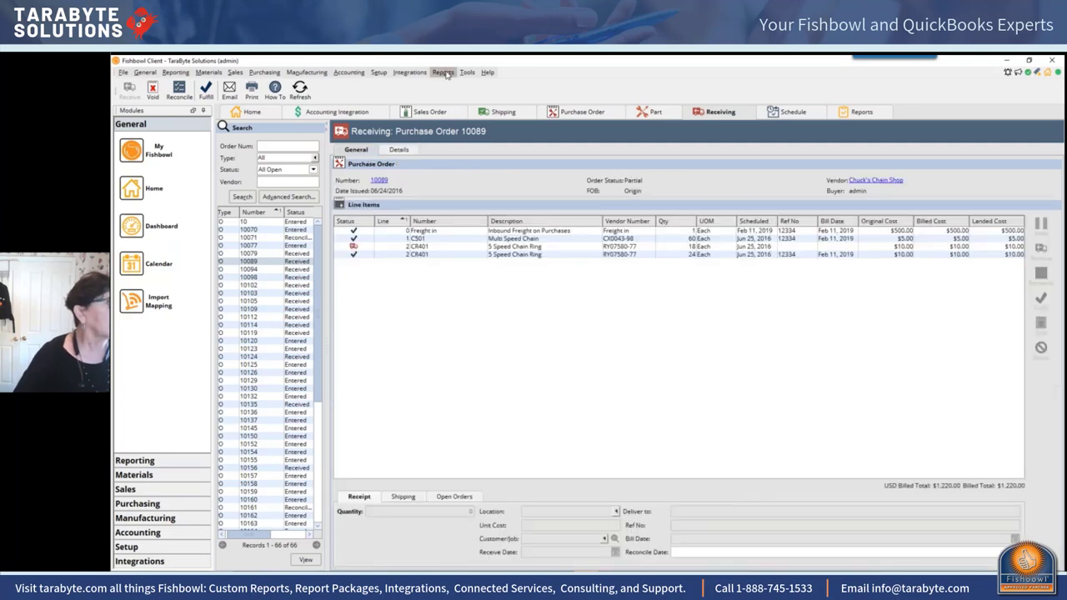
Step: Open the Dropbox page under Integrations, showing the Connect to Dropbox option
left_click(407, 73)
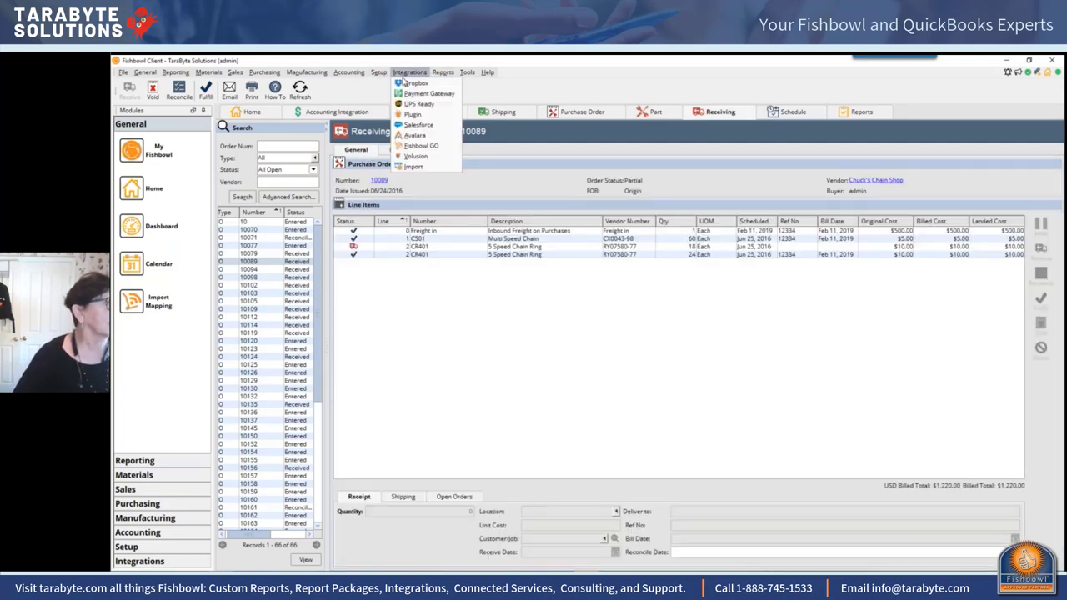
left_click(412, 84)
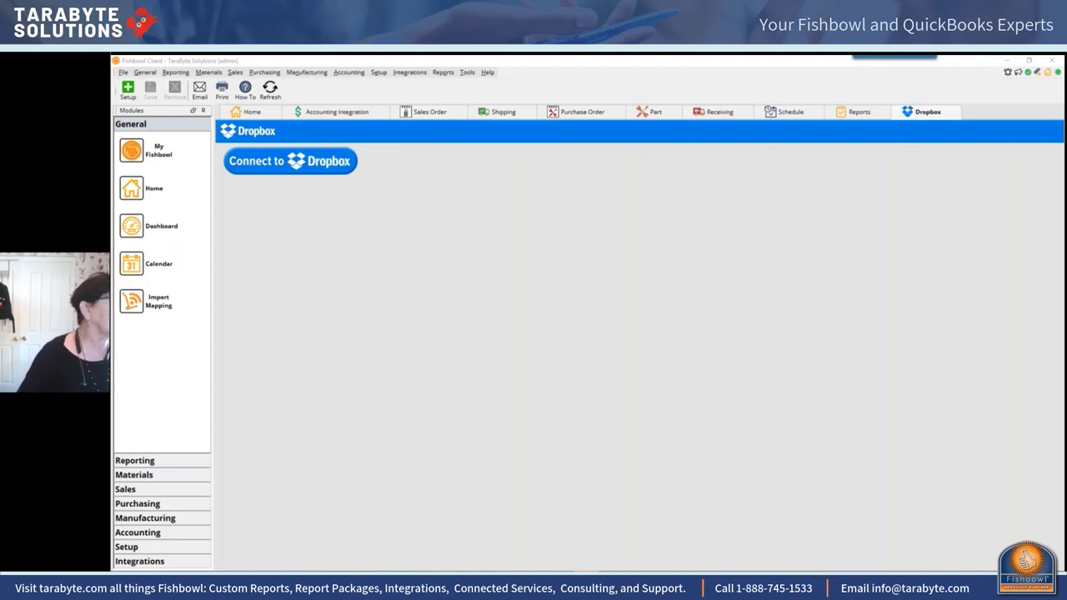
Step: Open purchase order 10112, saving the changes to PO 10216 when prompted
left_click(845, 117)
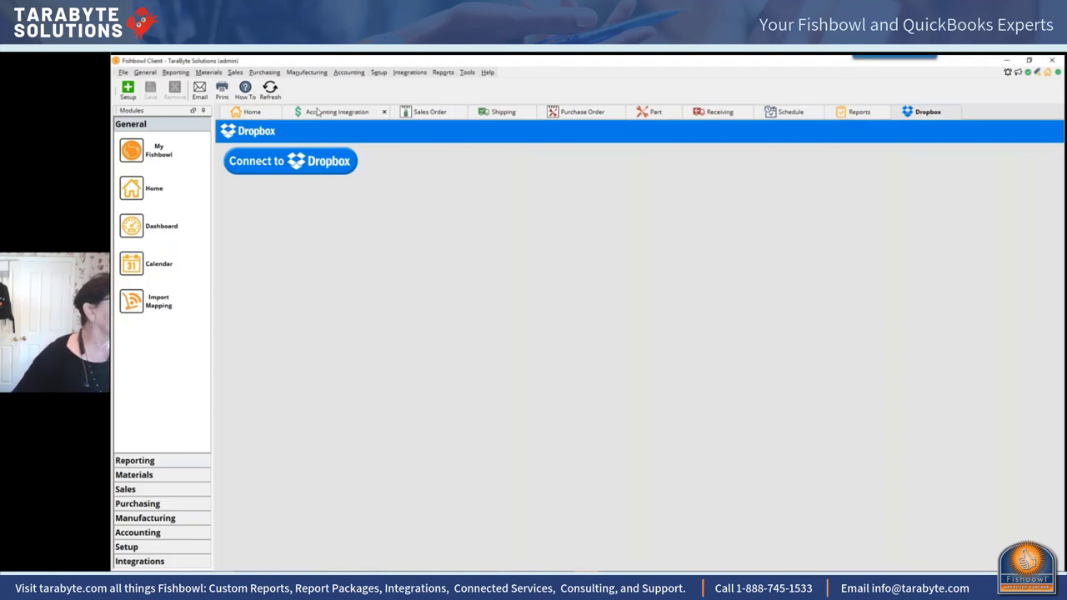
left_click(264, 72)
left_click(280, 84)
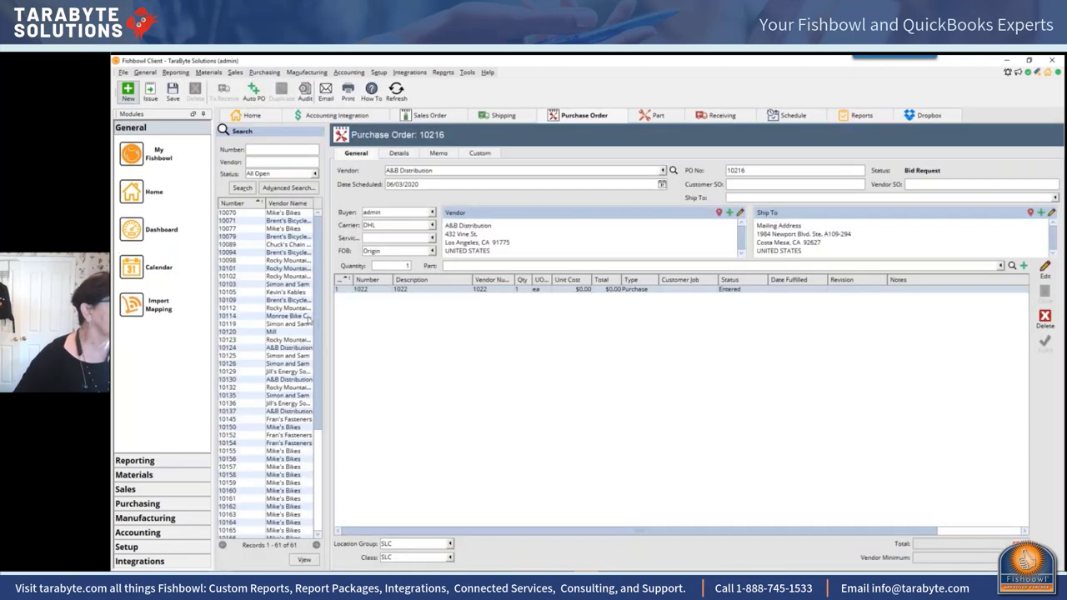
left_click(491, 292)
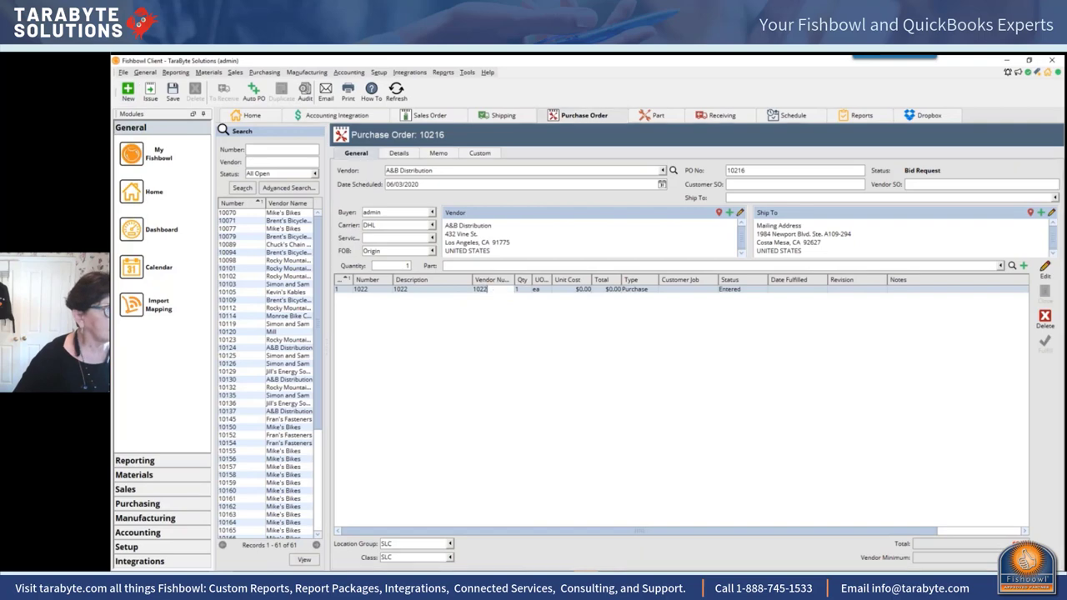
left_click(297, 307)
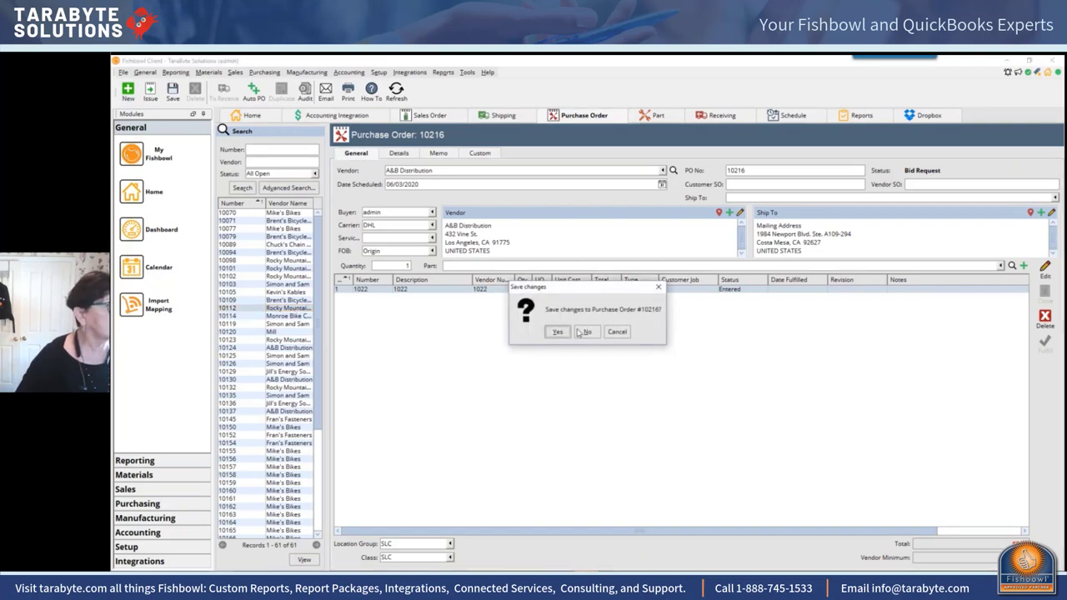
left_click(557, 332)
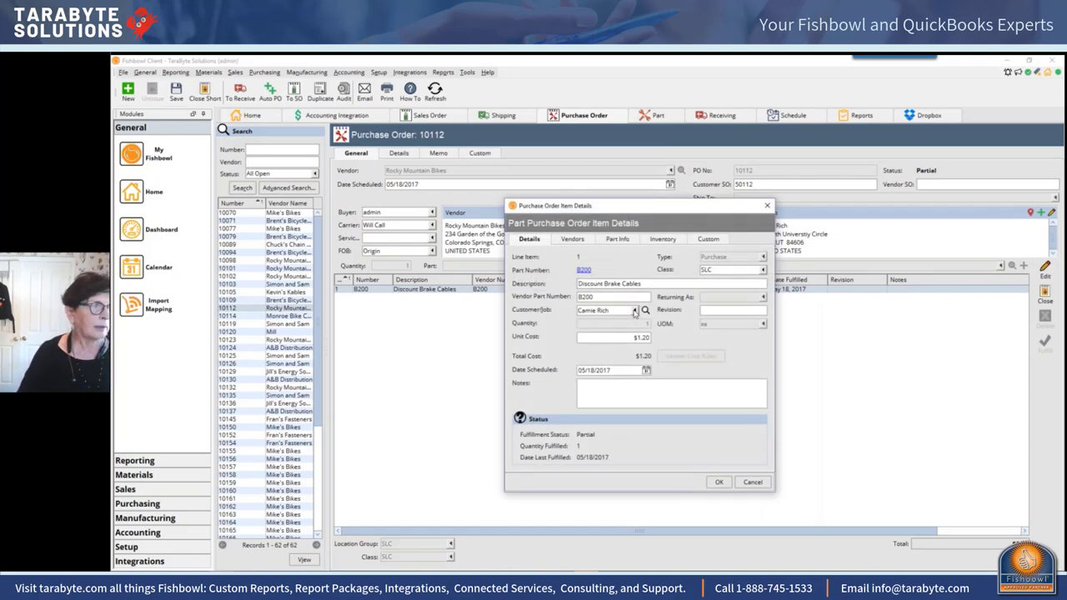
Step: Set the B200 Discount Brake Cables line's Customer/Job to Abode Communities
left_click(634, 310)
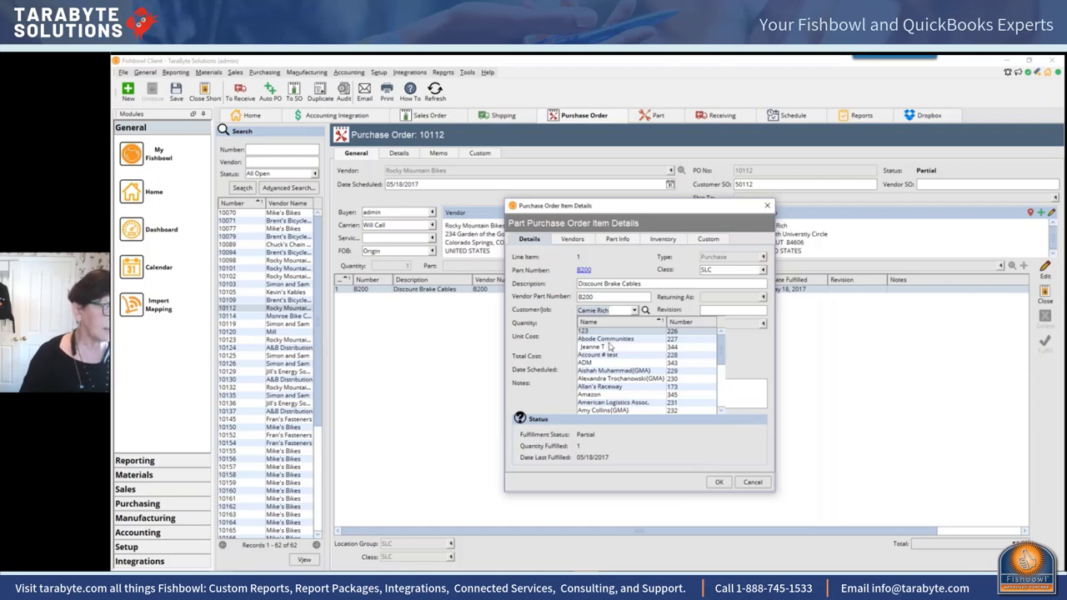
left_click(612, 340)
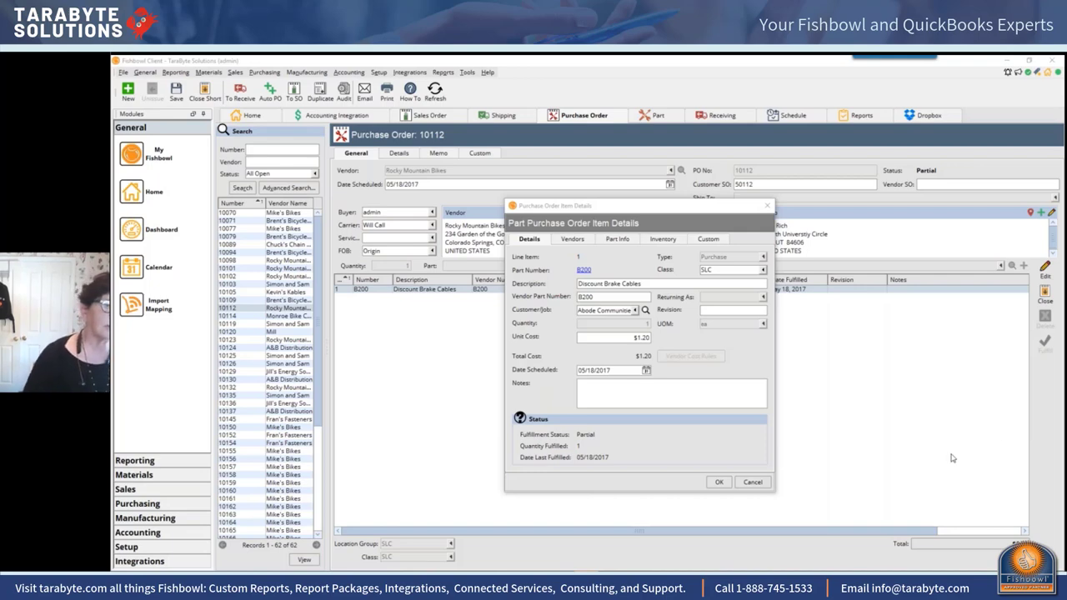
left_click(767, 205)
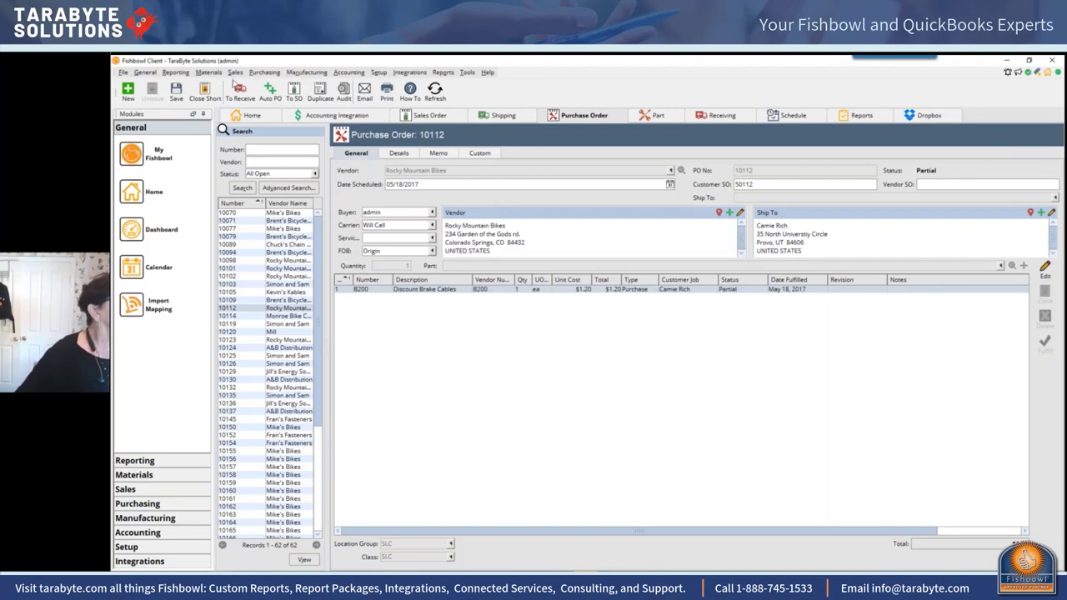
Step: Switch to the Sales Order module on order 50060 and open its Module Options
left_click(235, 72)
left_click(247, 81)
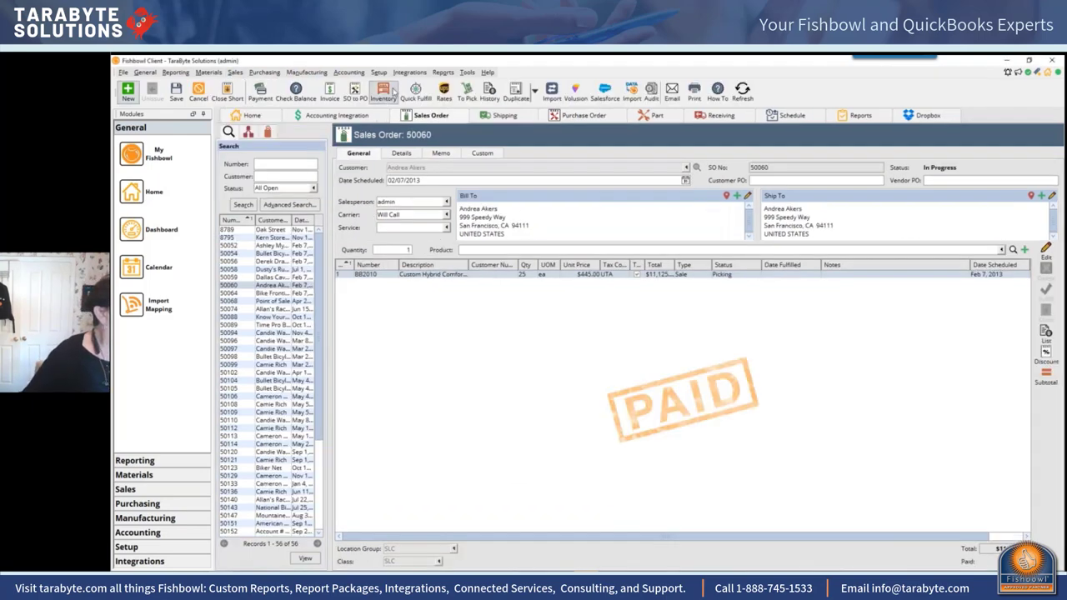
left_click(467, 72)
left_click(488, 83)
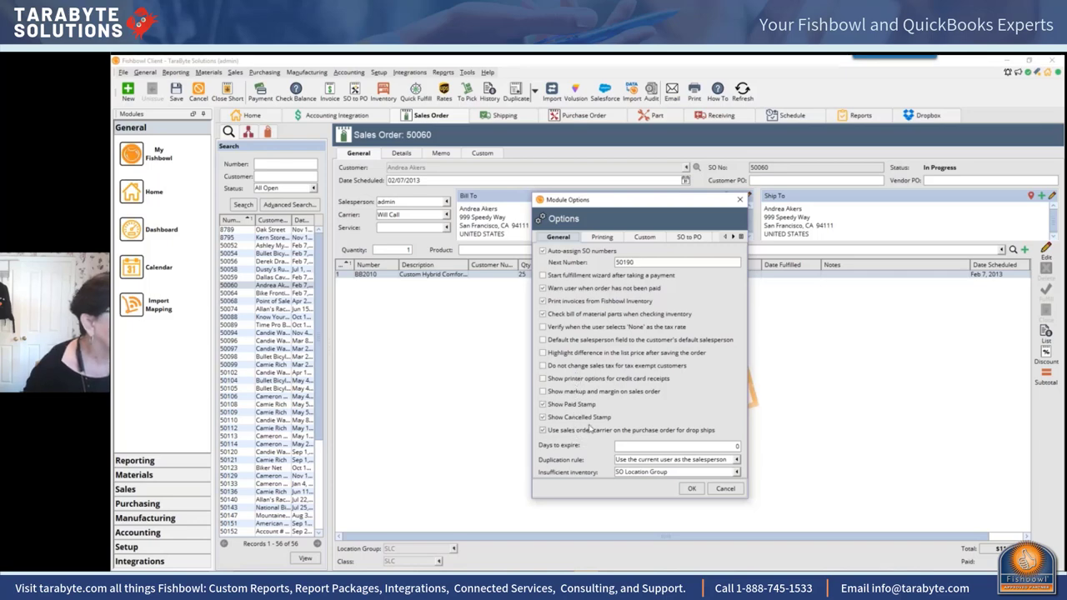
Step: Review the Custom, SO to PO and Shipping option tabs, then close without changes
left_click(641, 237)
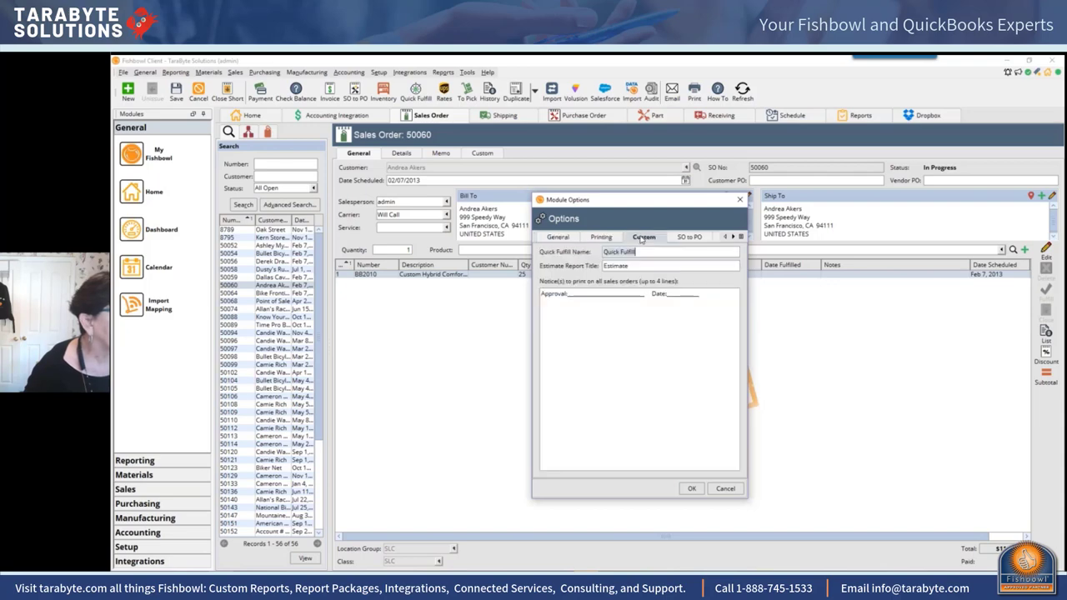
left_click(690, 238)
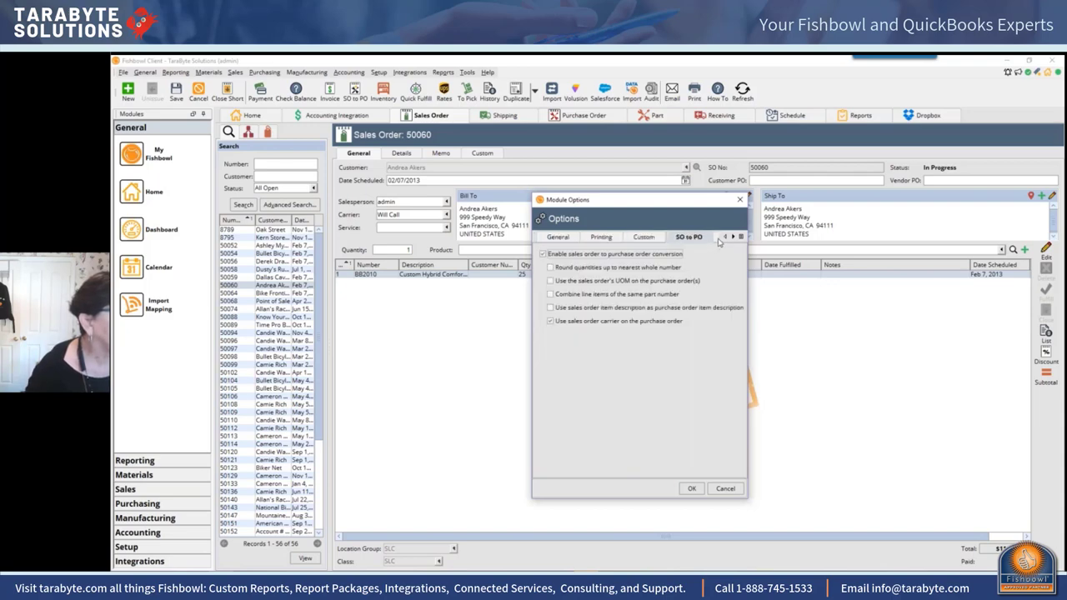
left_click(719, 240)
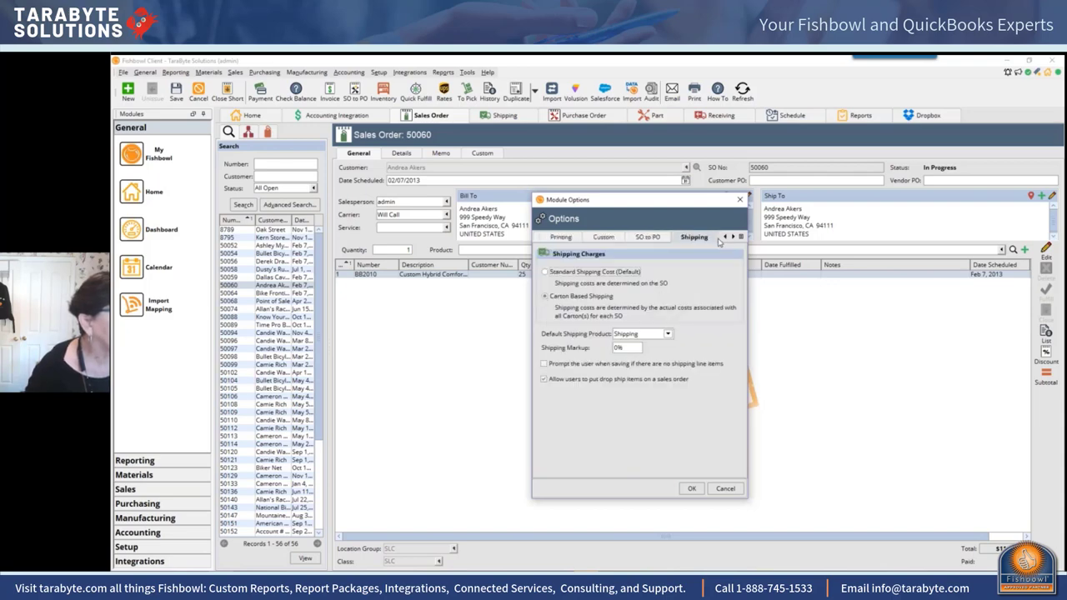
left_click(691, 489)
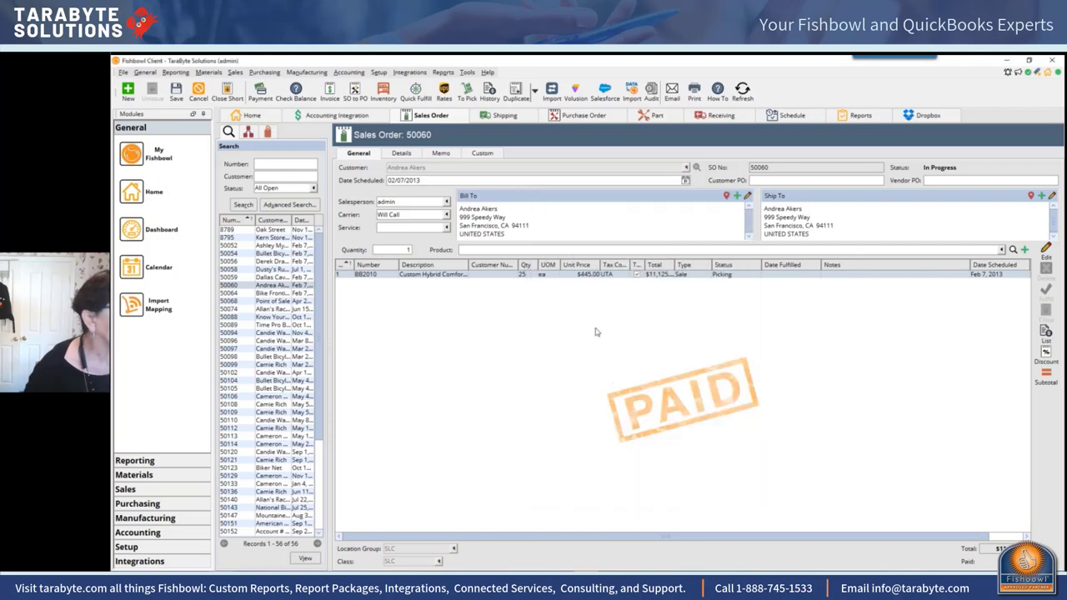
left_click(467, 74)
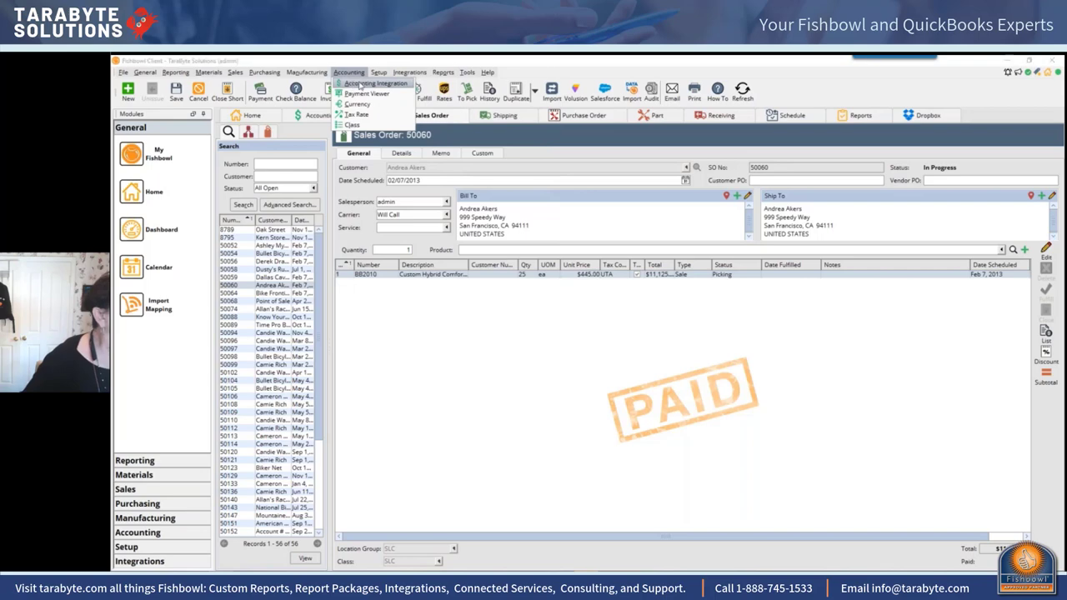
Step: Open the Accounting Integration module and its Module Options dialog
left_click(360, 84)
left_click(467, 72)
left_click(485, 86)
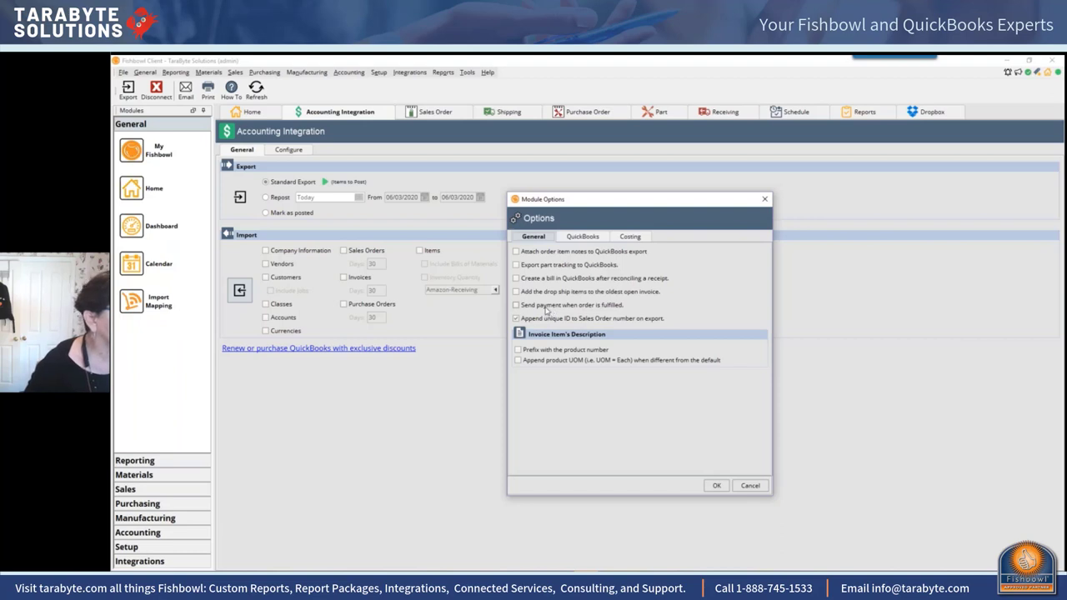
Step: Review the QuickBooks and Costing option tabs, then return to General
mouse_move(546, 310)
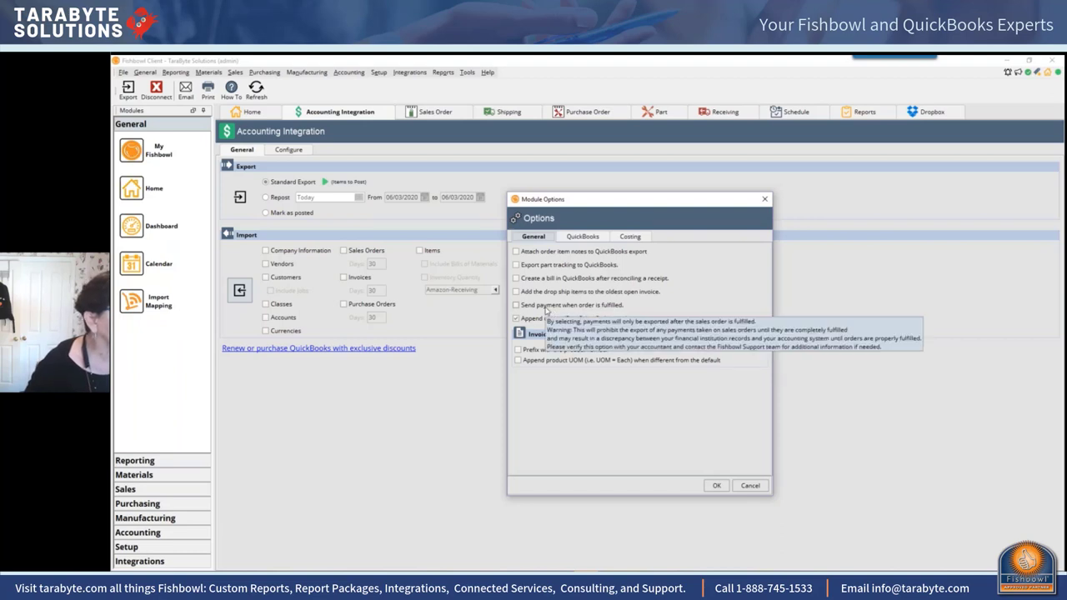
left_click(575, 238)
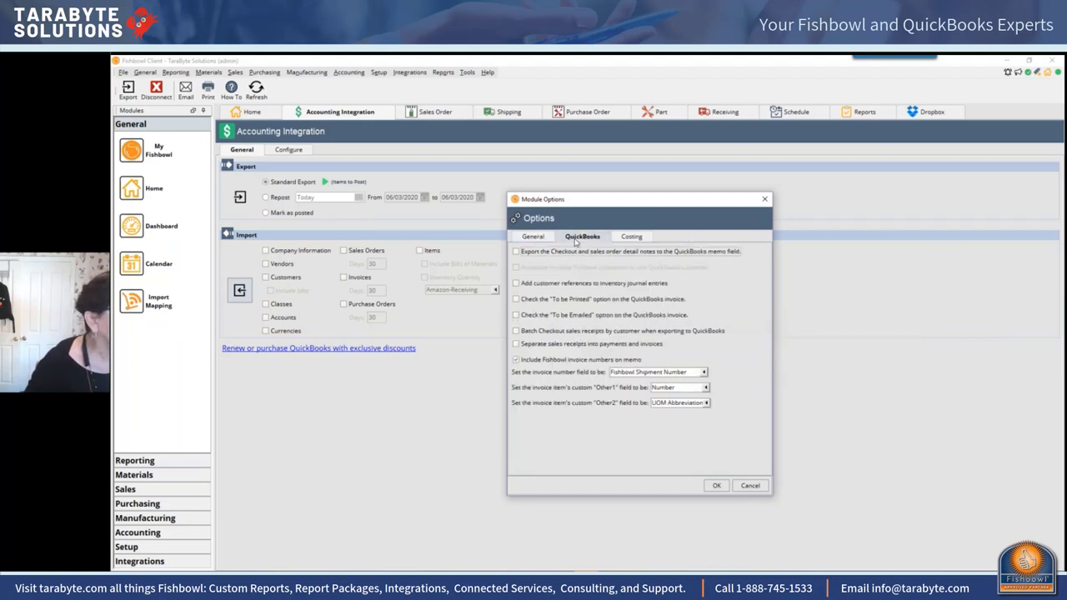
left_click(634, 240)
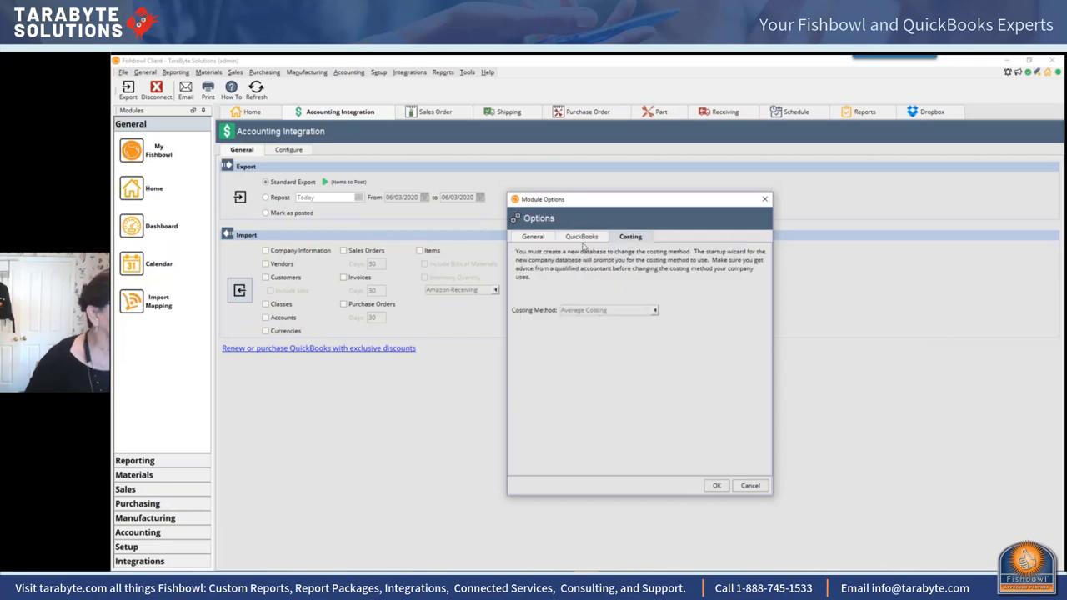
left_click(549, 242)
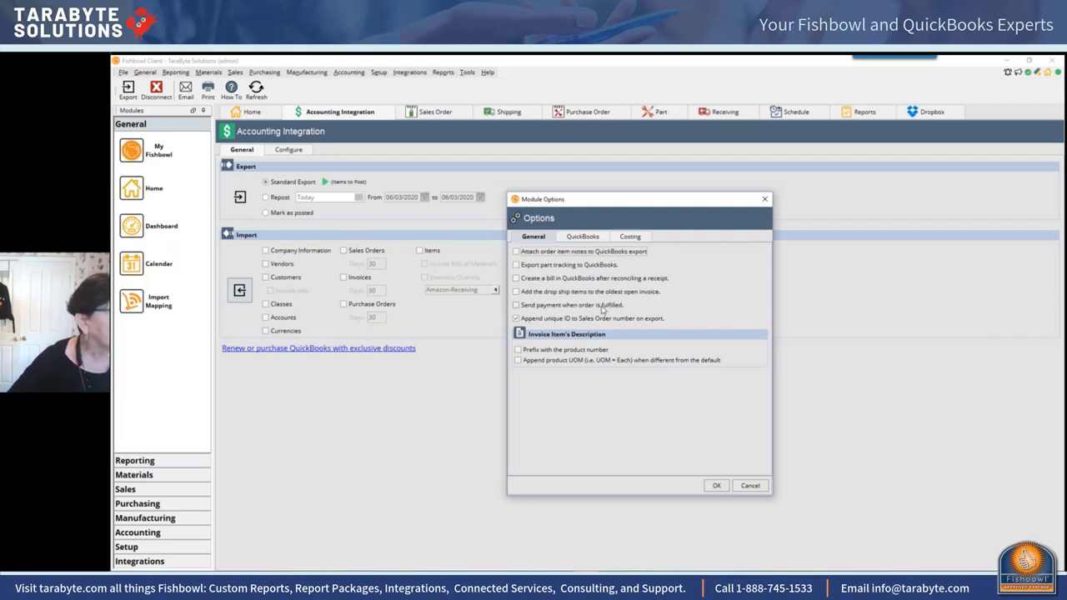
mouse_move(601, 309)
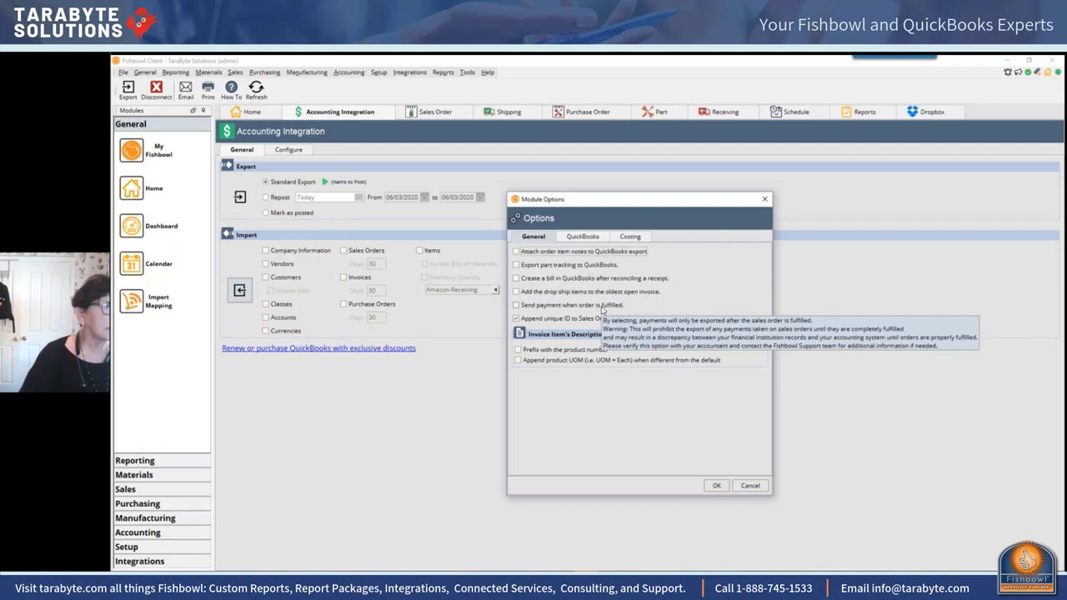
Step: Enable 'Create a bill in QuickBooks after reconciling a receipt' and acknowledge the warning
left_click(593, 238)
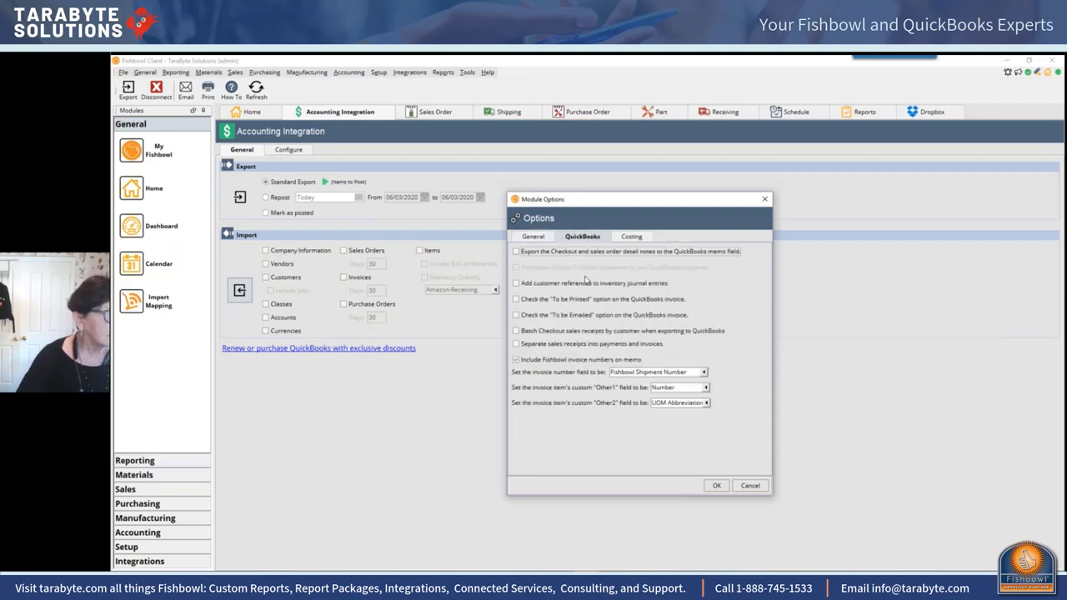
left_click(543, 241)
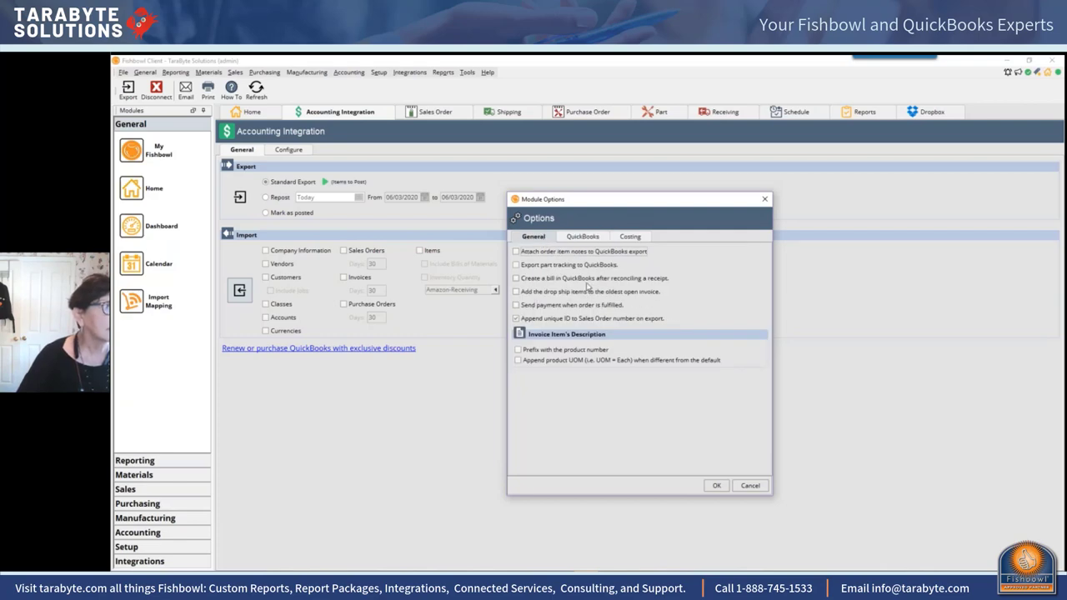
mouse_move(589, 285)
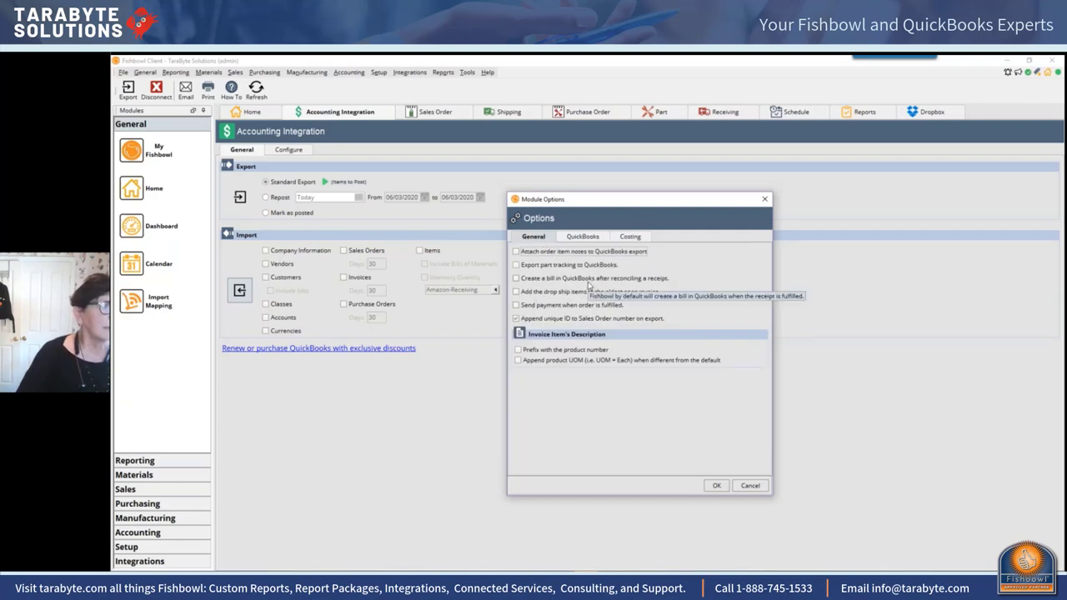
left_click(588, 280)
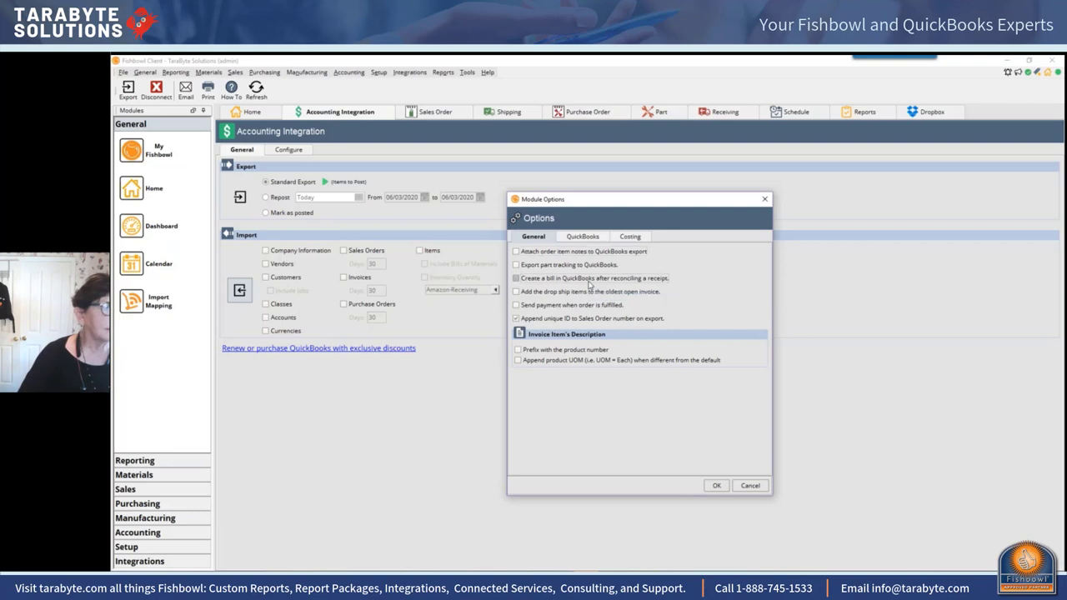
left_click(587, 349)
Step: Turn the create-a-bill option back off and close Module Options unchanged
left_click(516, 279)
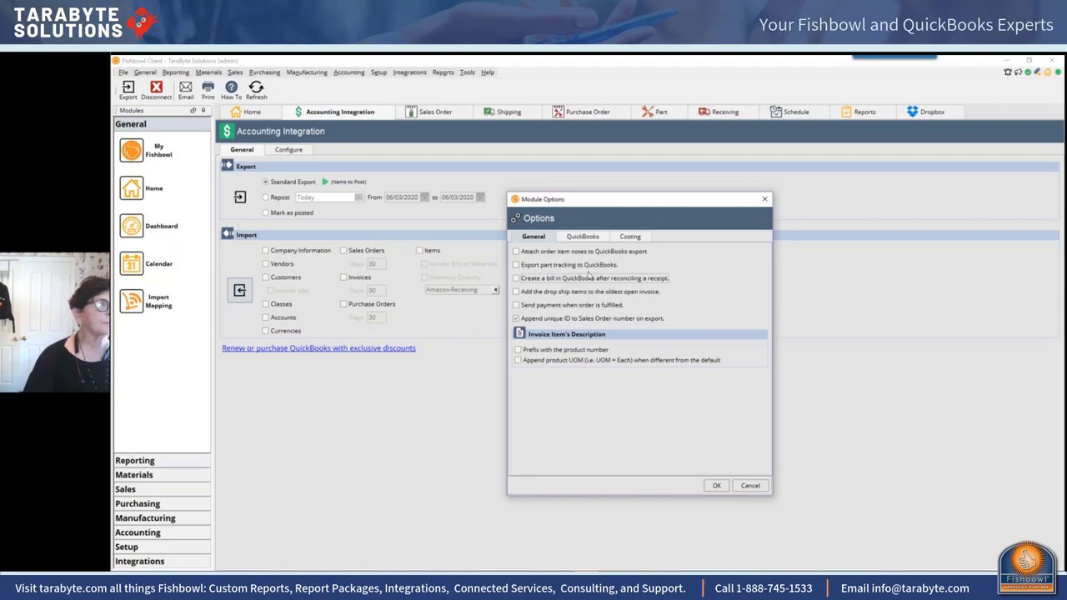
mouse_move(627, 284)
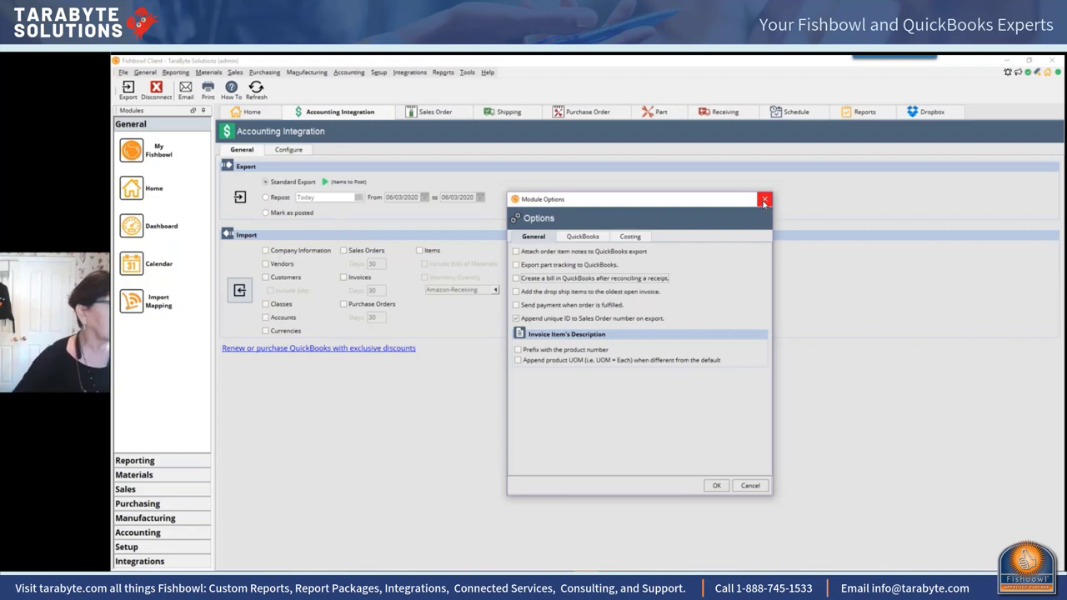
left_click(764, 201)
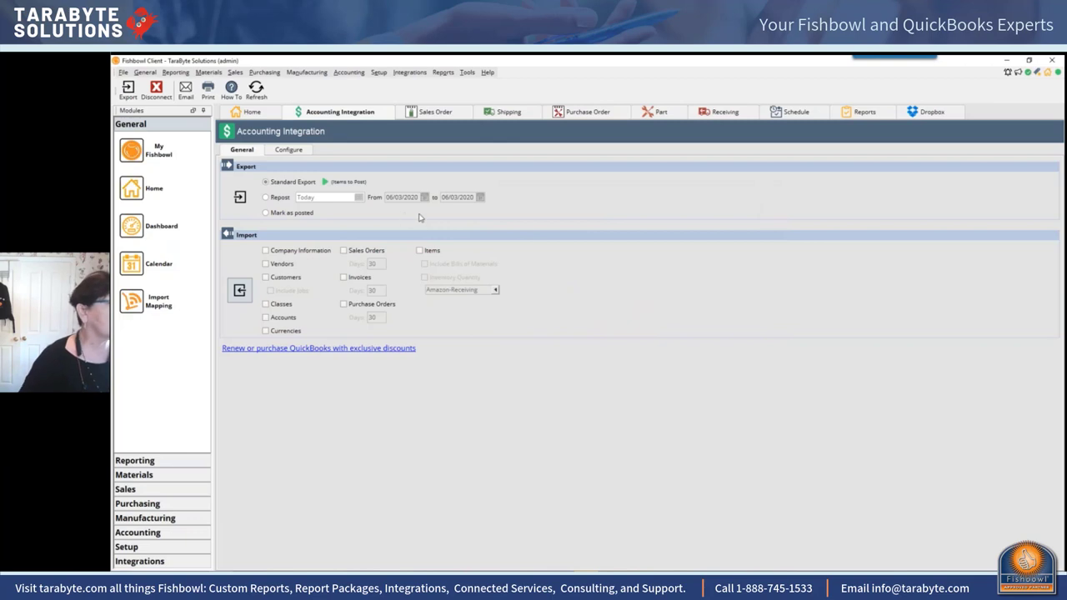
Step: Open the Setup menu listing carriers, locations, payment terms and settings
left_click(380, 73)
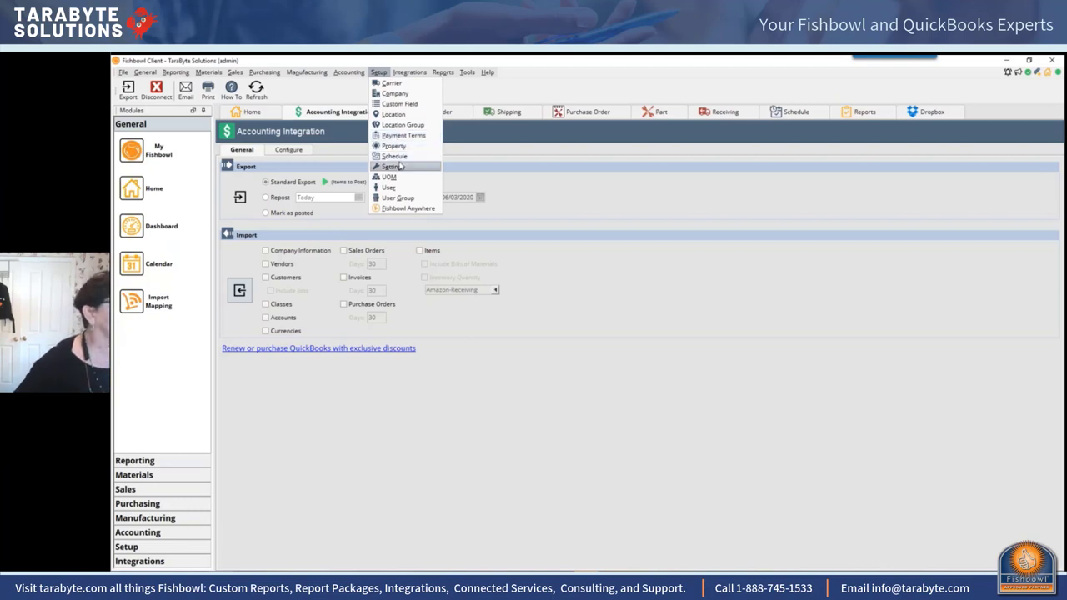
Step: Save the Cash payment method, then open MasterCard to review its Credit Card Clearing Account deposit account
left_click(396, 165)
left_click(310, 151)
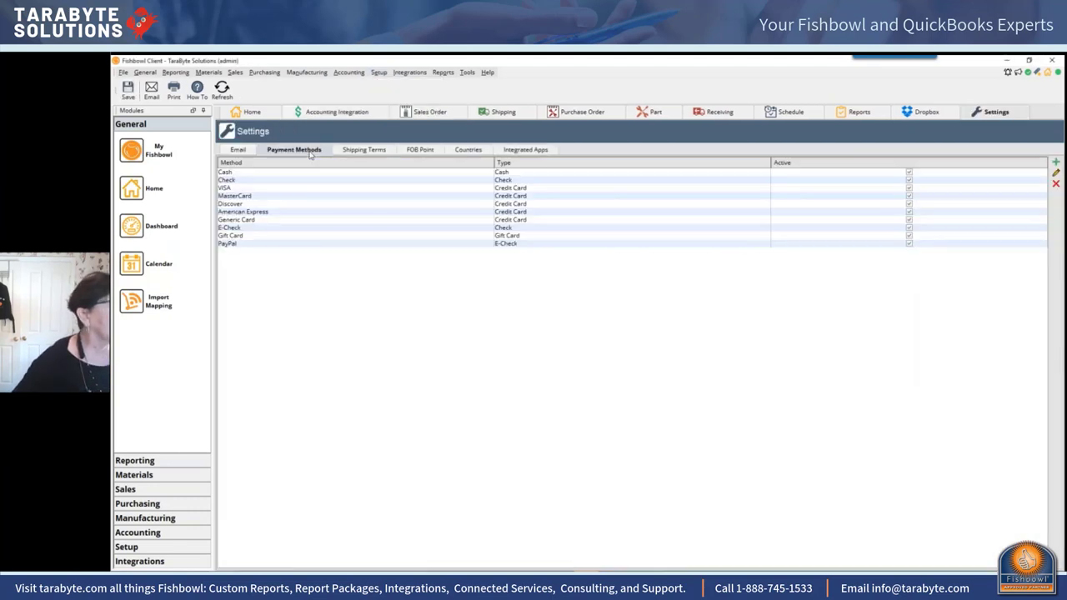
double_click(608, 172)
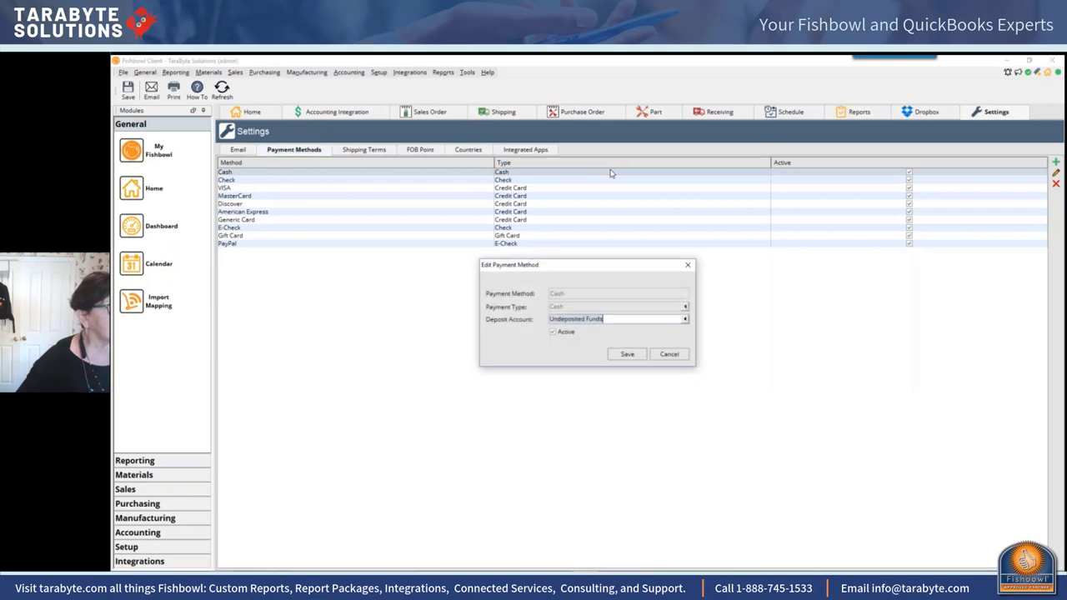
left_click(628, 354)
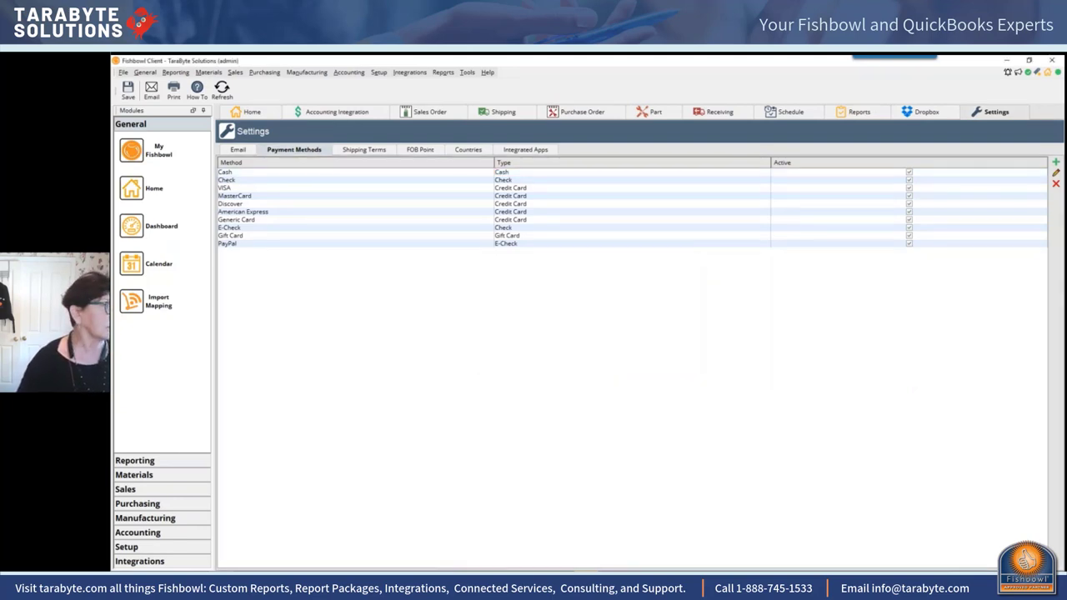
double_click(566, 196)
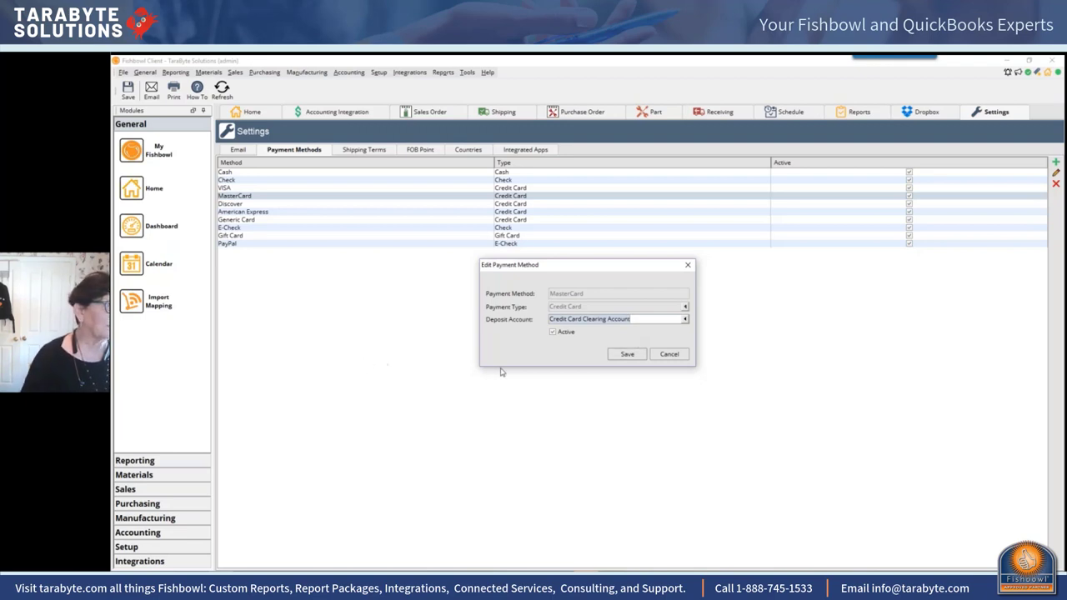
Step: Save the MasterCard payment method and switch to the QuickBooks Templates list
left_click(626, 354)
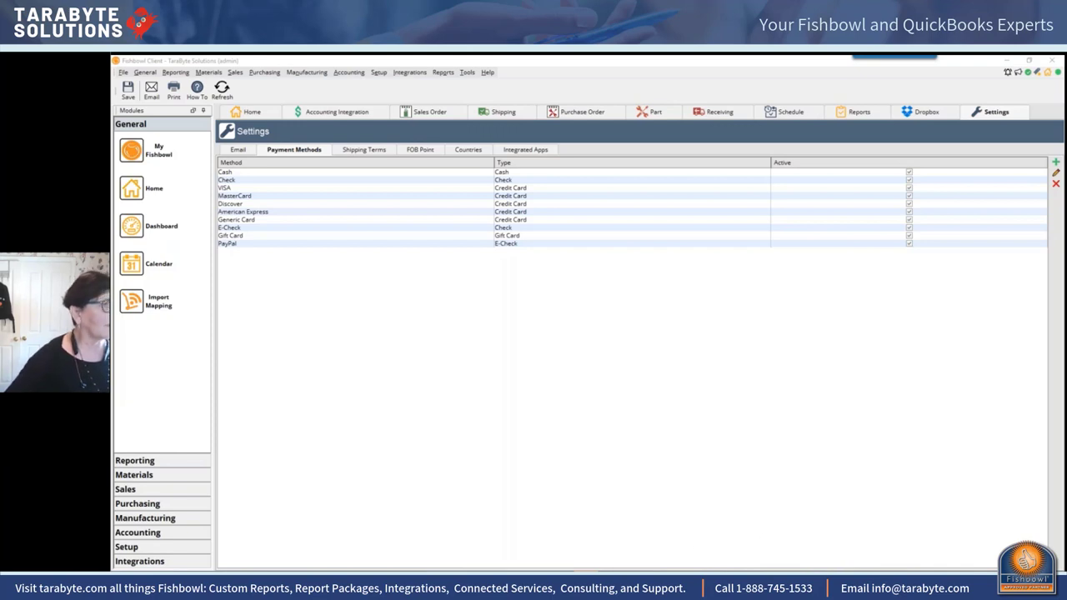
key("alt+Tab")
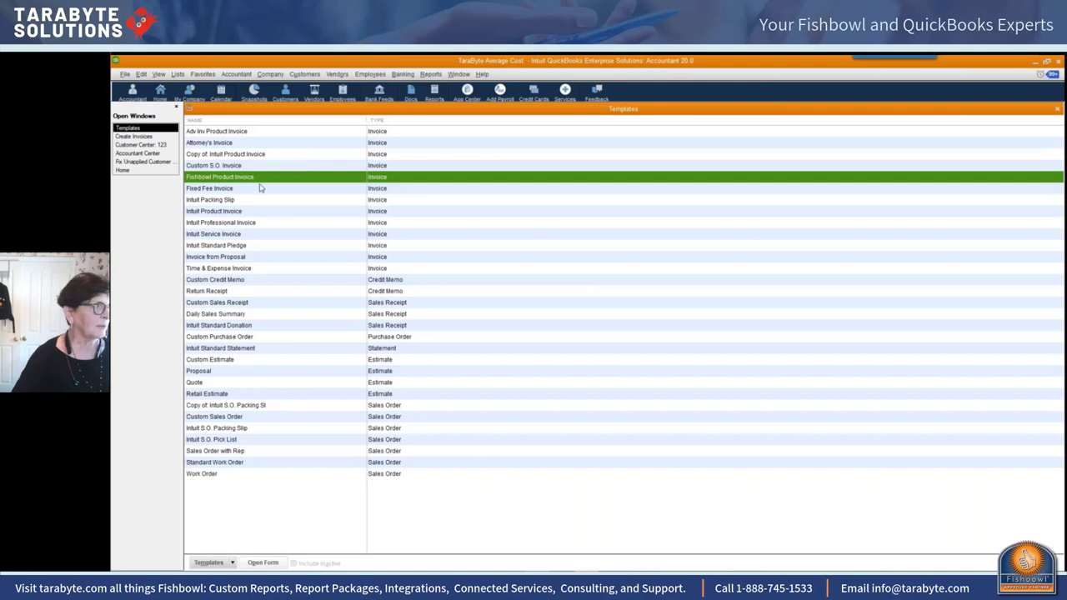
Step: Show the Accountant Center in QuickBooks, then go to the QuickBooks Home page
left_click(131, 92)
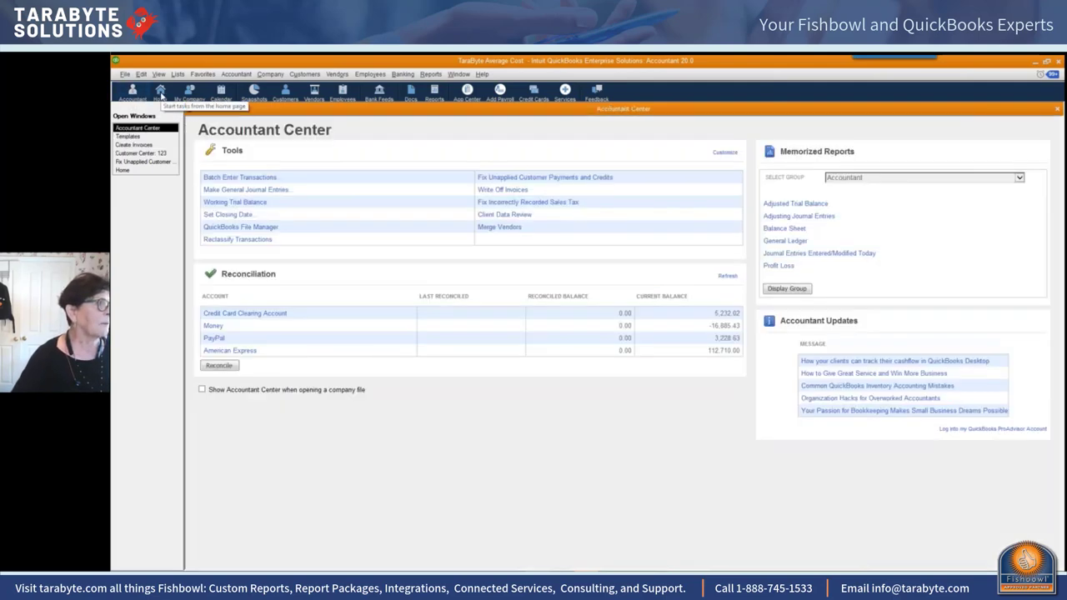
left_click(160, 92)
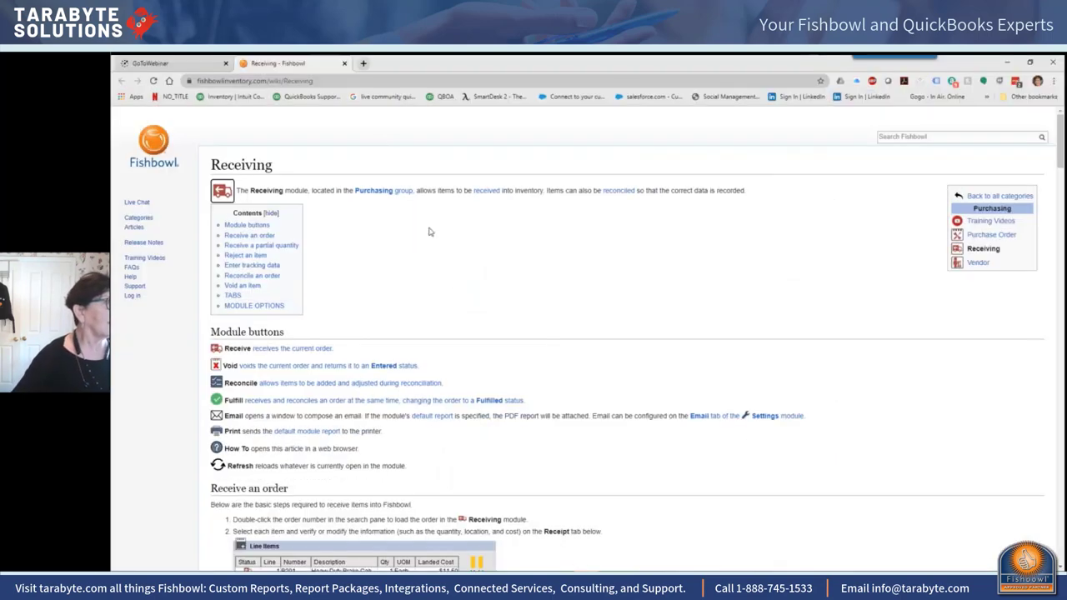
Step: Load camps.intuit.com in a new Chrome tab
left_click(363, 63)
left_click(382, 81)
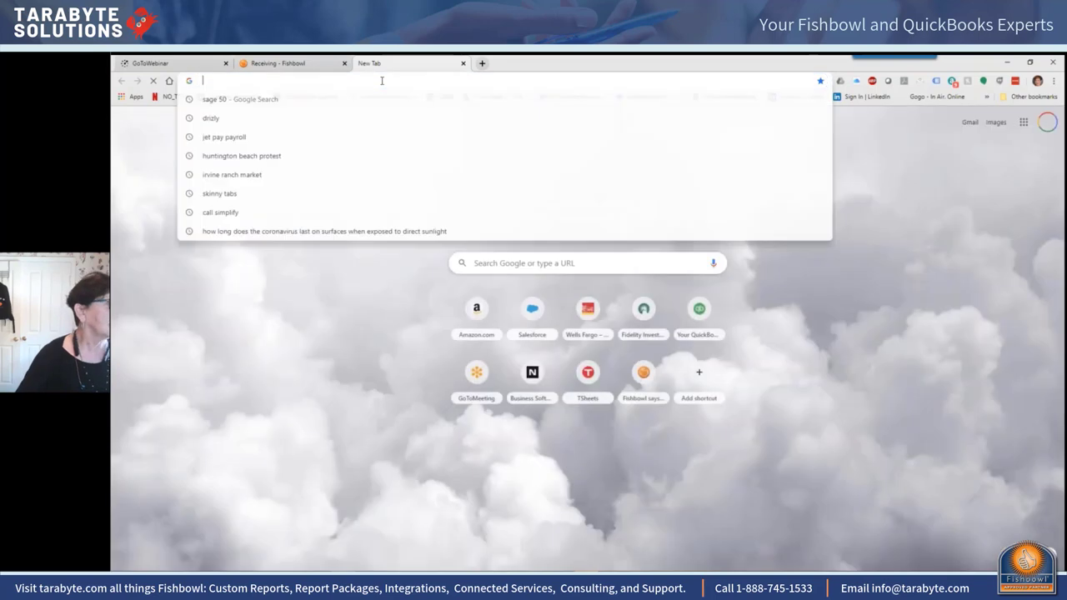
type("camps.intuit.com")
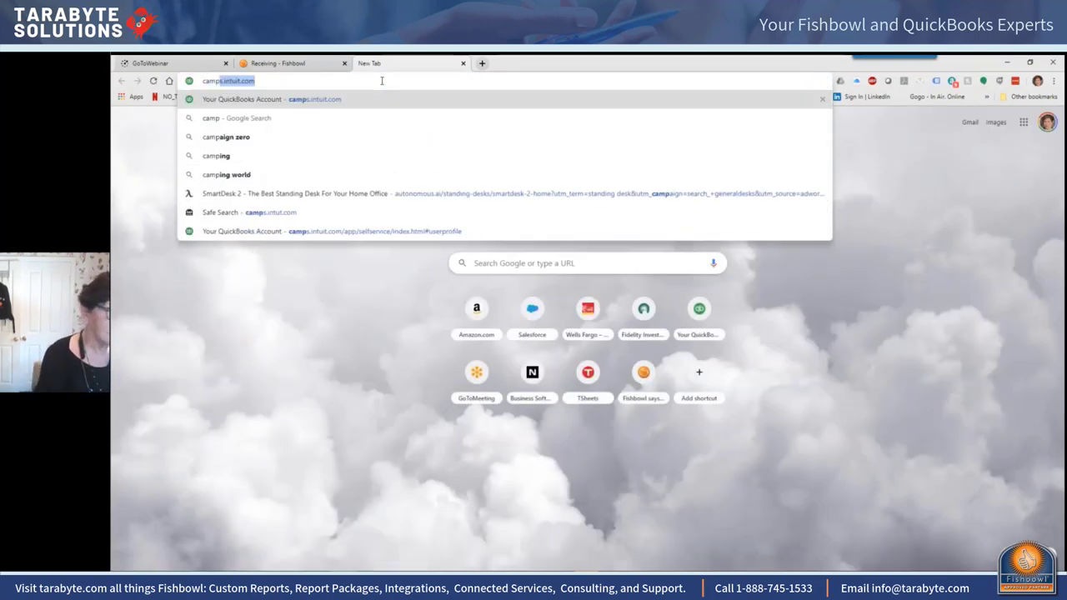
key("Return")
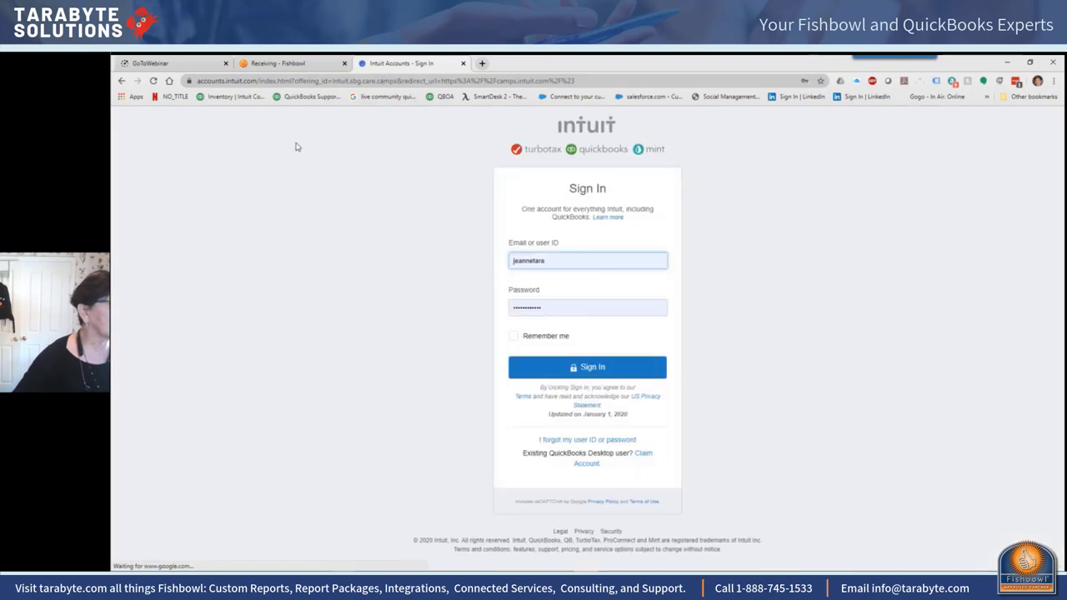
Step: Sign in to QuickBooks Online Accountant and switch to the My Company client file
left_click(588, 368)
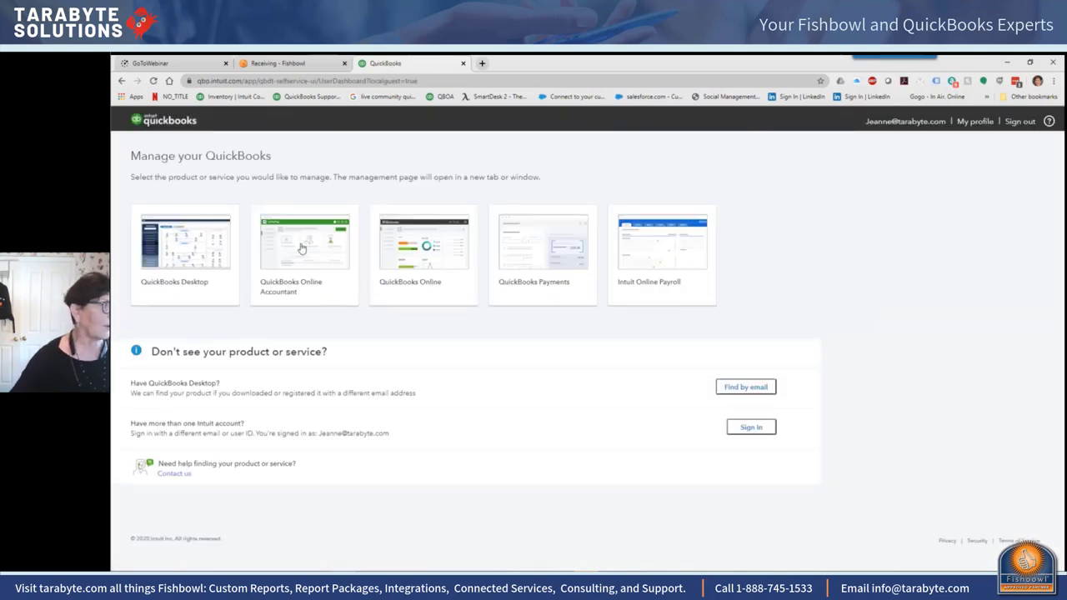
left_click(302, 253)
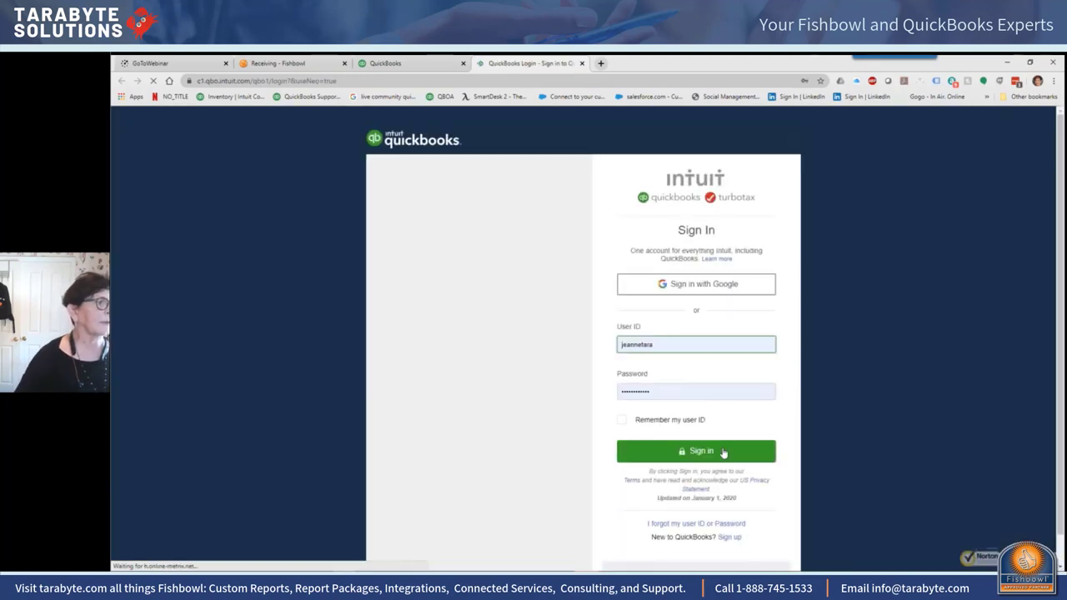
left_click(700, 451)
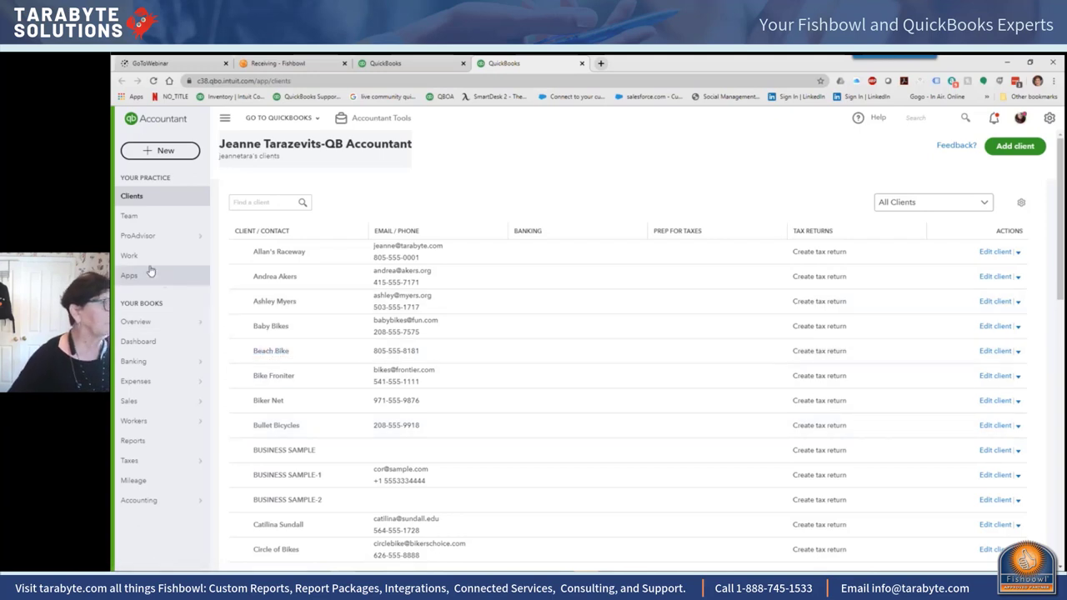
mouse_move(164, 240)
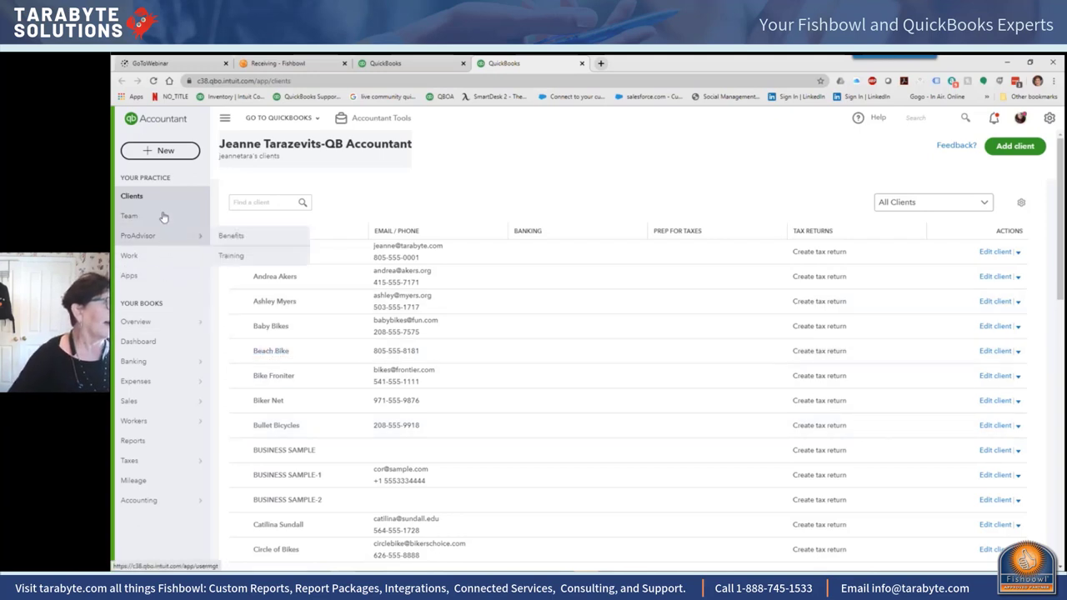
left_click(279, 119)
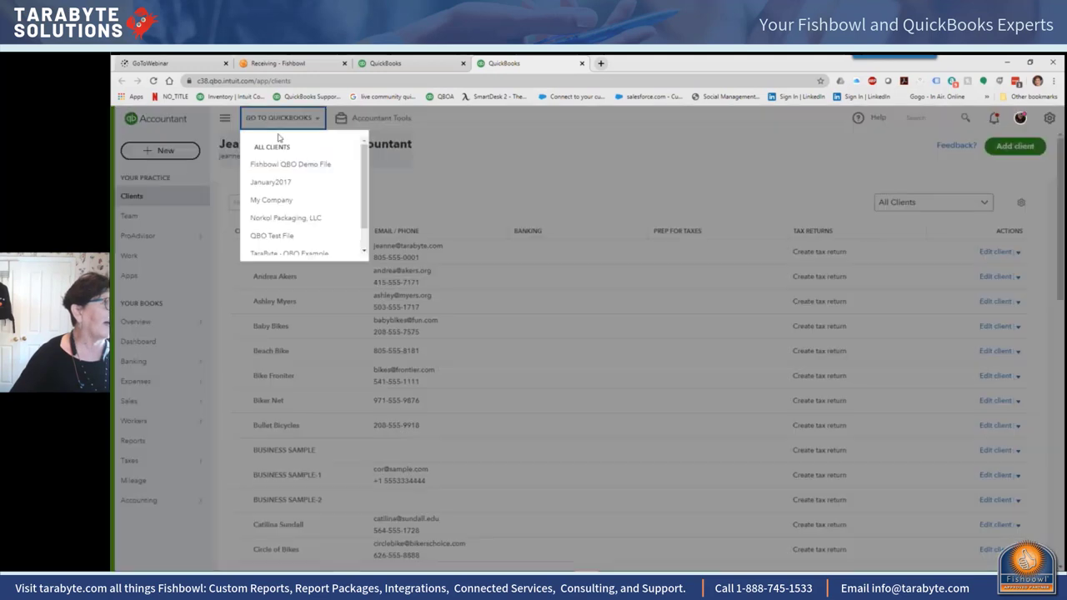
left_click(272, 200)
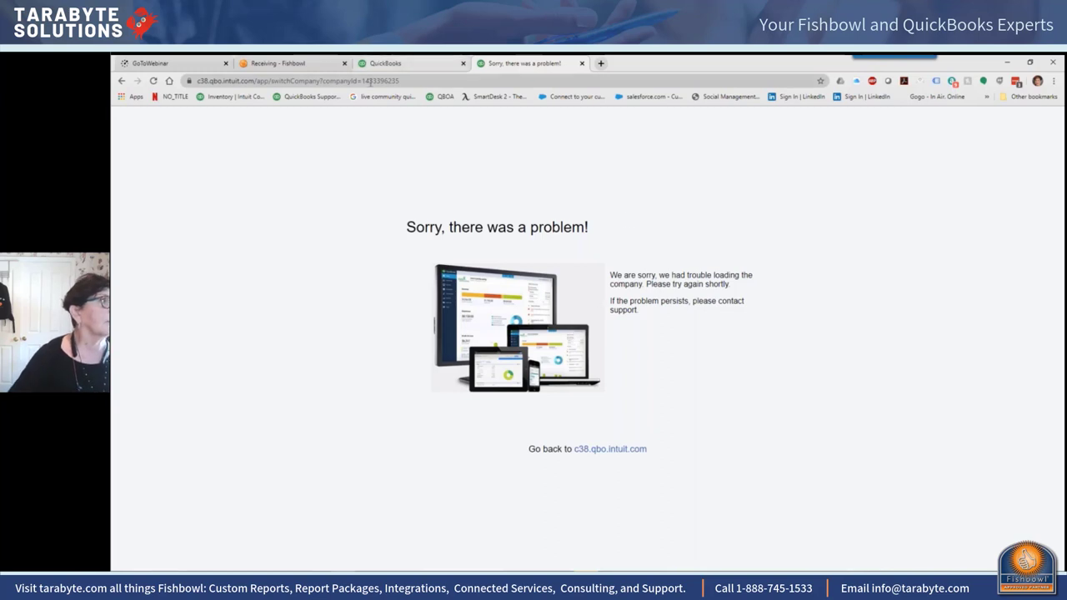
Step: Minimize Chrome to reveal QuickBooks, then return to Fishbowl's Payment Methods settings
left_click(1009, 62)
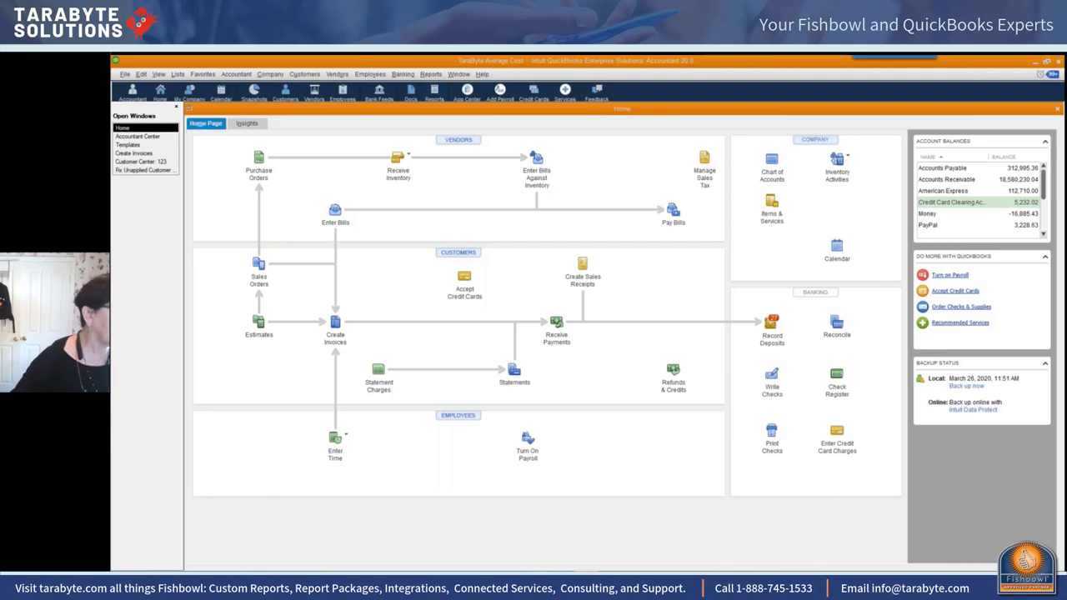
key("alt+Tab")
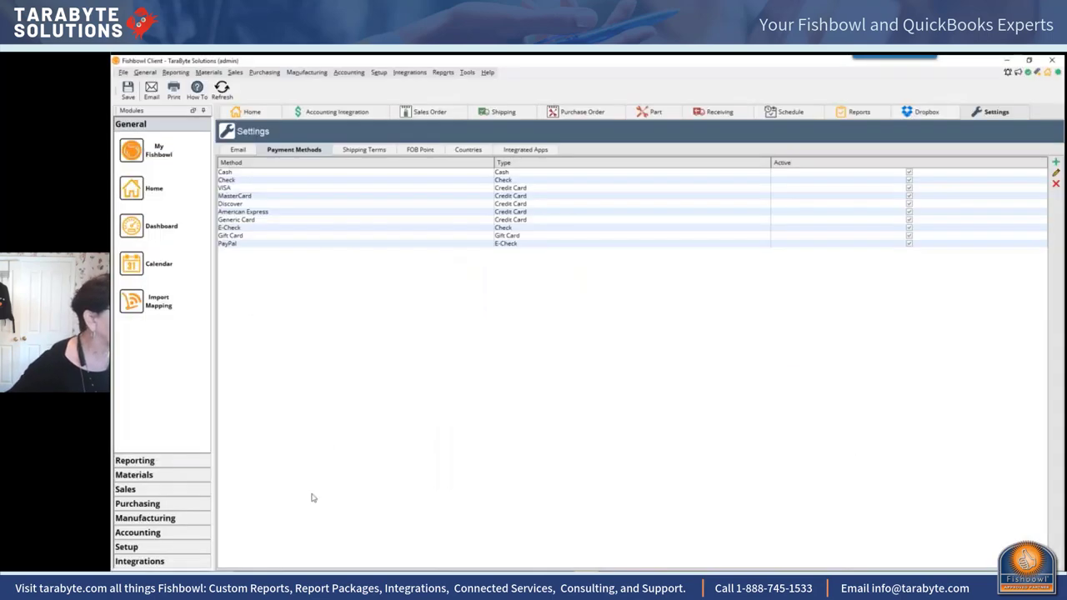
Step: In the Reports module, widen the report list and select Export- Purchase Transactions With DS
left_click(443, 73)
left_click(457, 83)
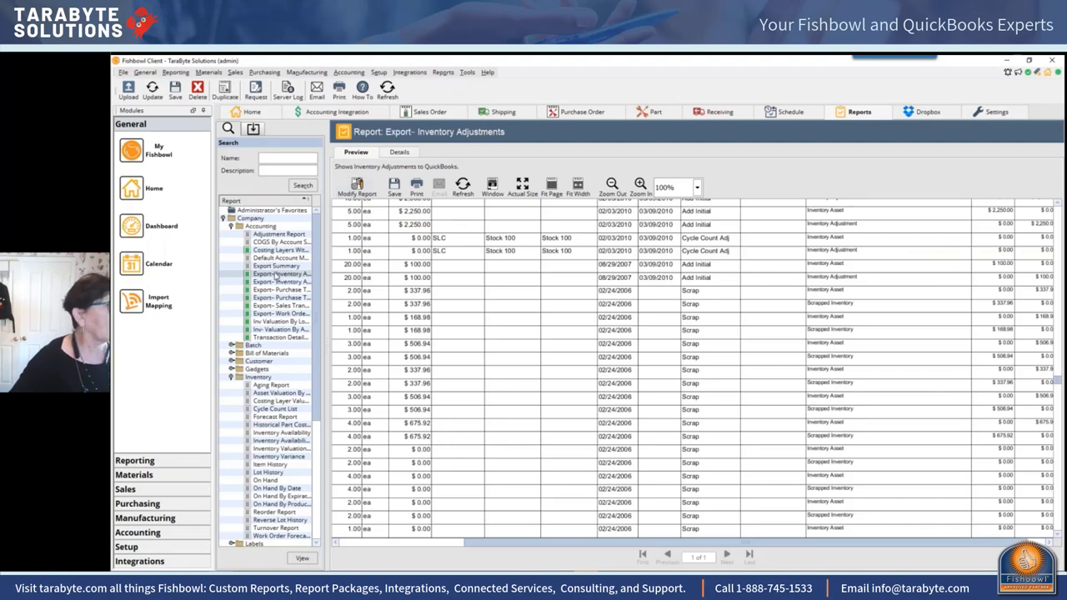
double_click(276, 274)
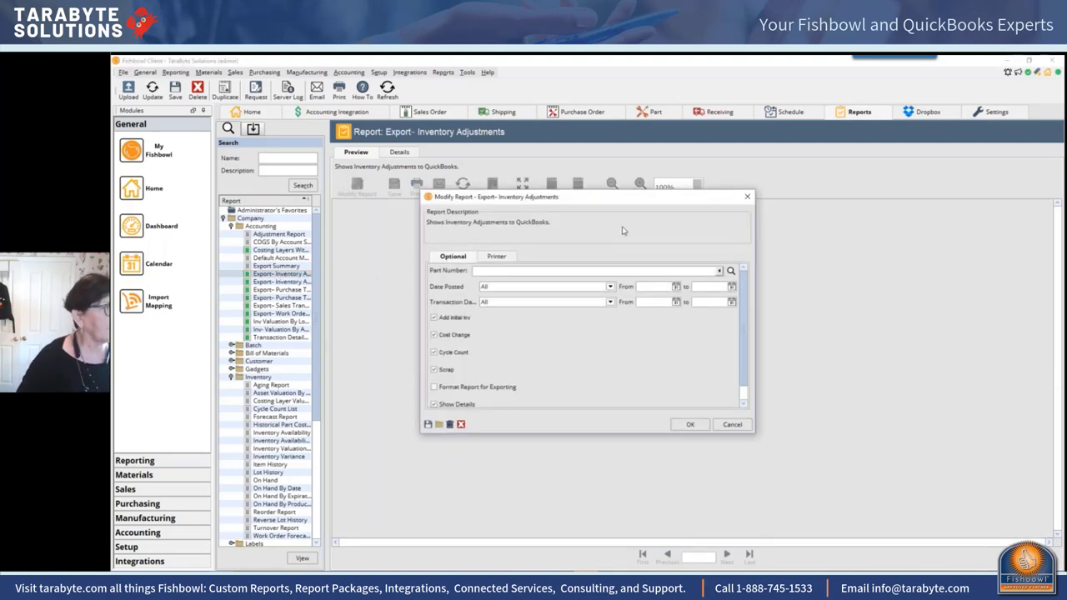
left_click(747, 198)
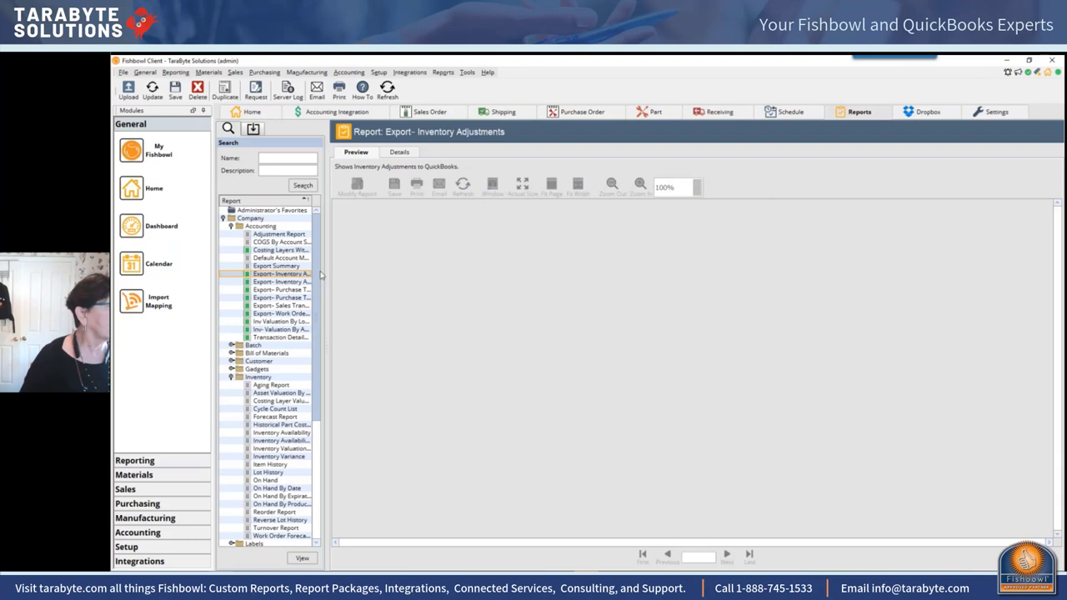
left_click_drag(325, 273, 427, 275)
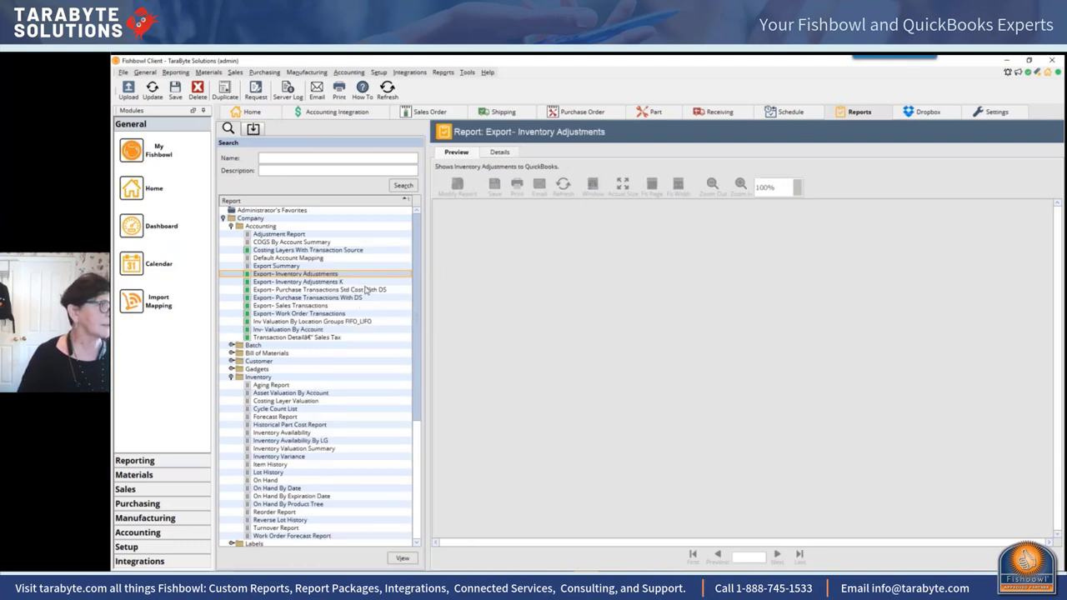
left_click(370, 290)
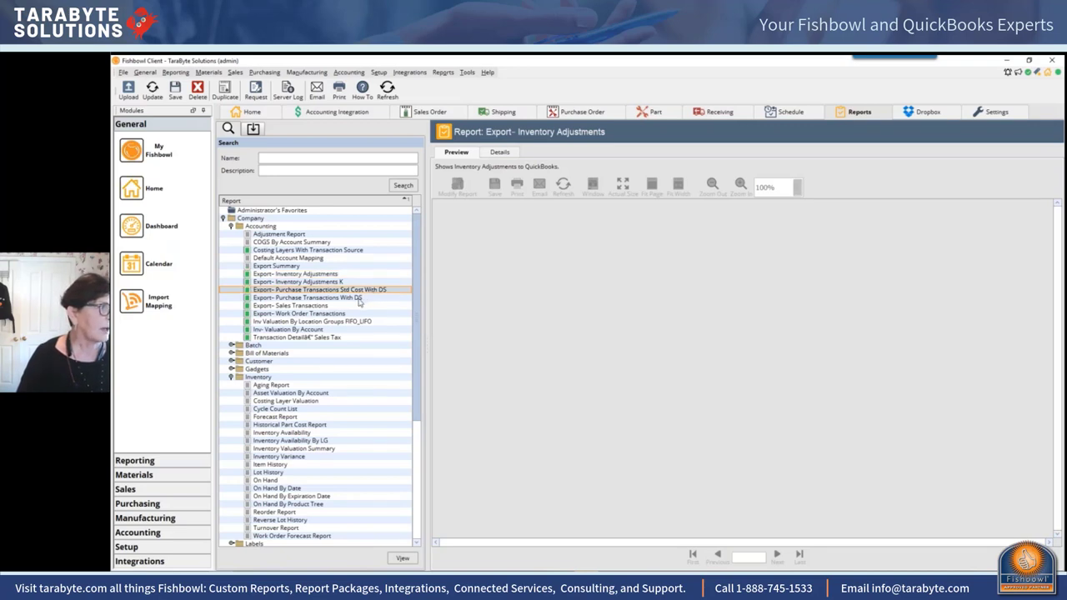
left_click(359, 298)
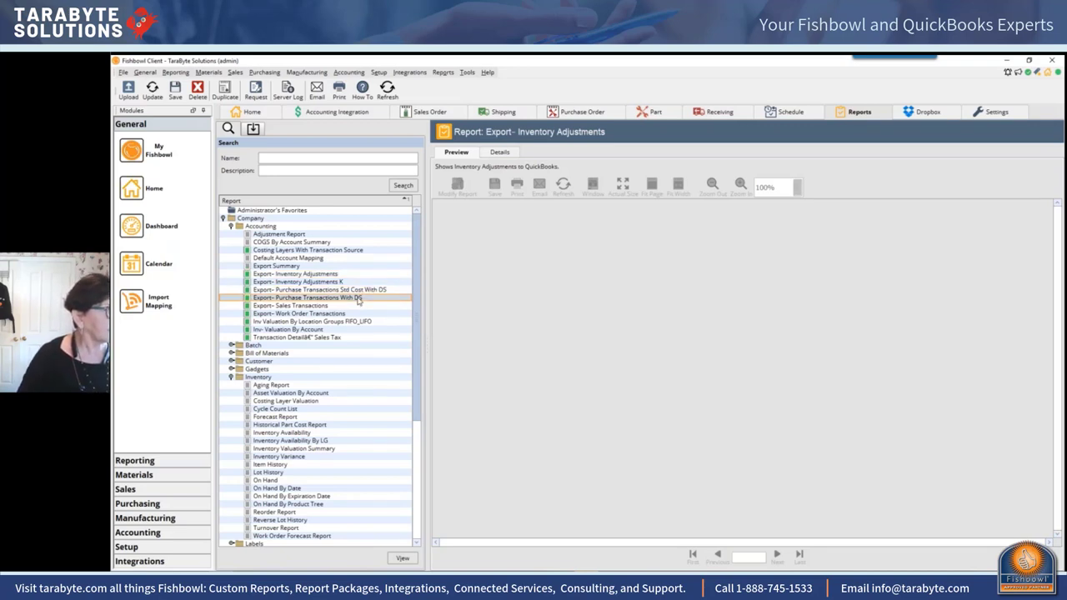
Step: Run Export- Purchase Transactions With DS formatted for exporting, showing $429,376.17 debit and credit totals
double_click(358, 298)
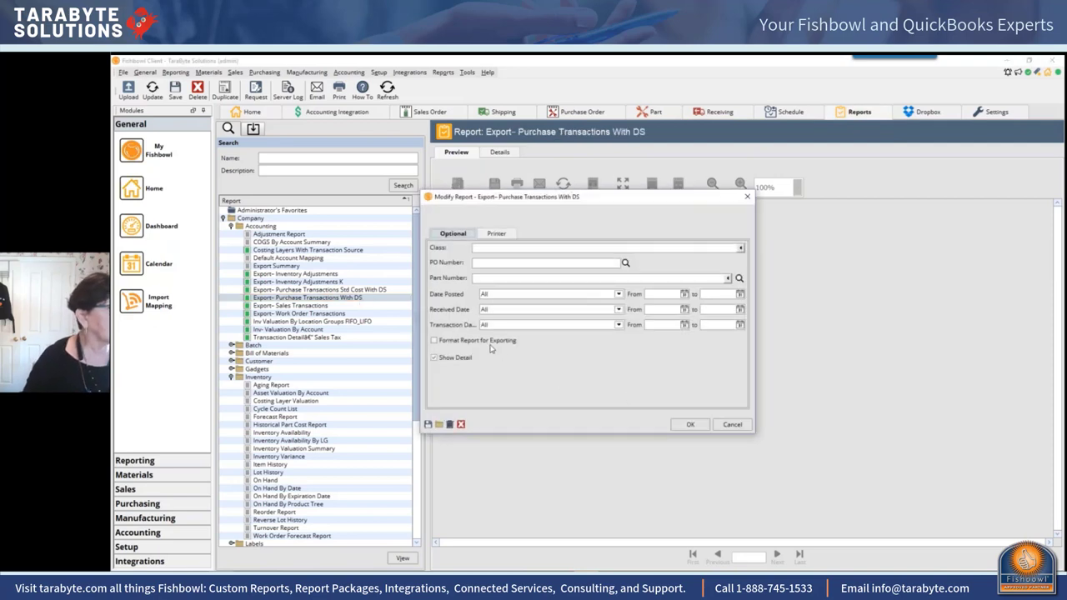
left_click(489, 342)
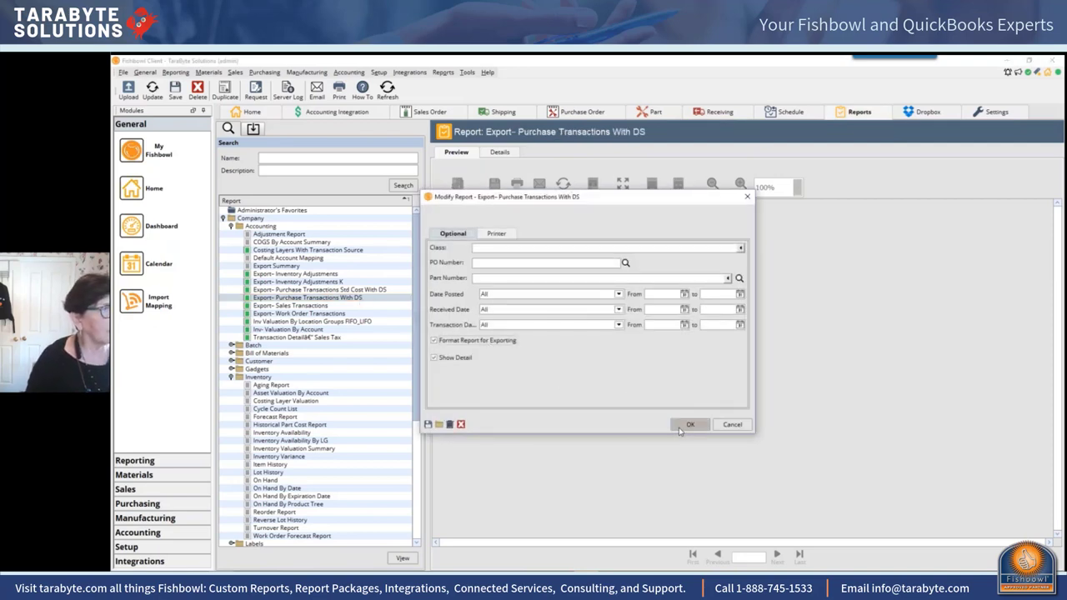
left_click(681, 428)
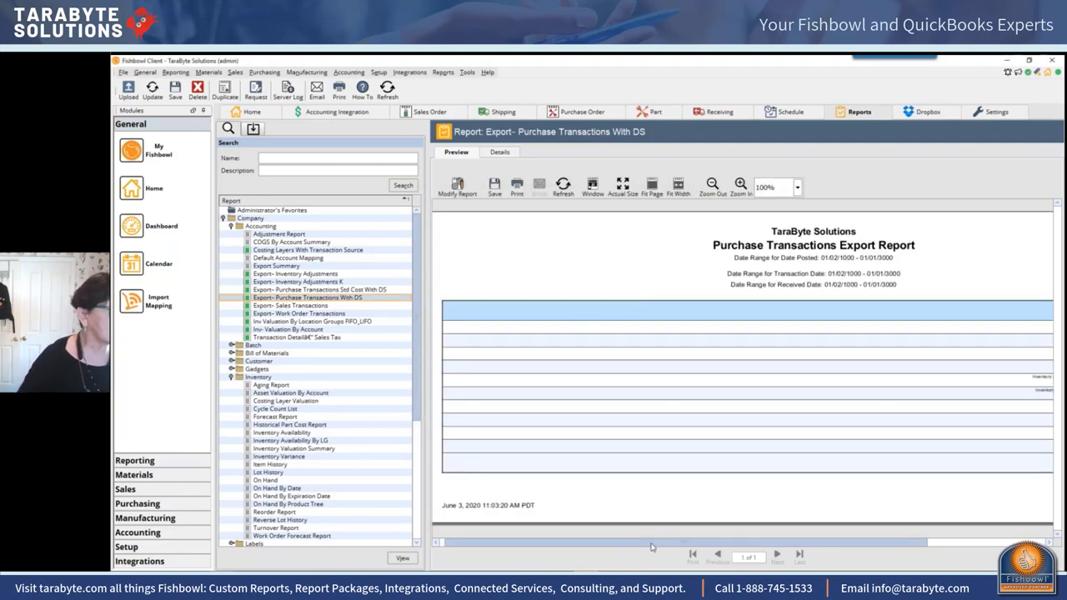
left_click_drag(652, 546, 827, 547)
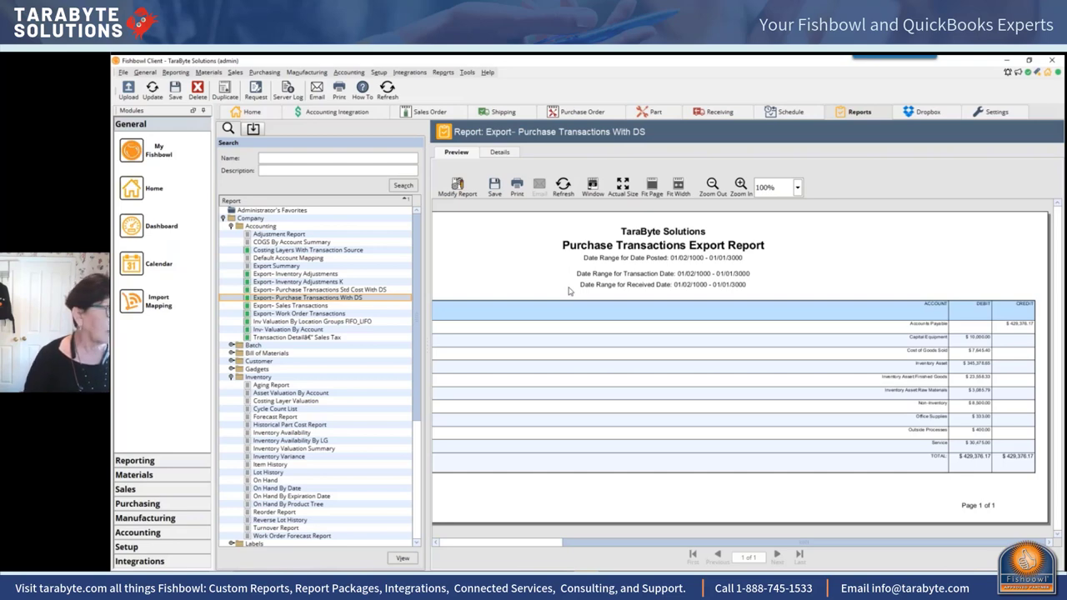
left_click(278, 322)
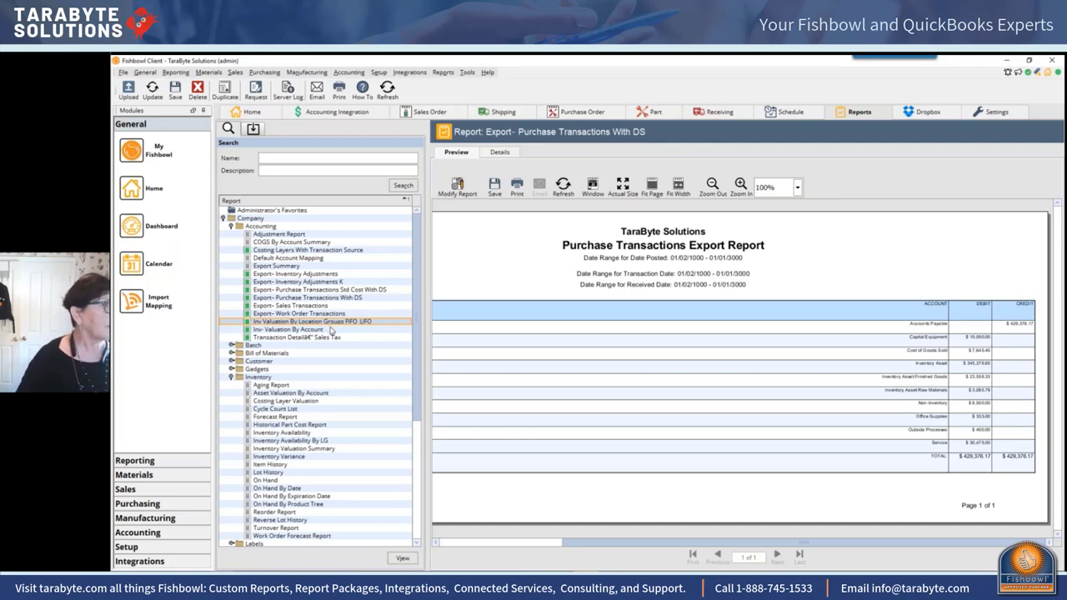
Step: Run Inv- Valuation By Account, then bring up the Transaction Detail Sales Tax parameters
left_click(330, 330)
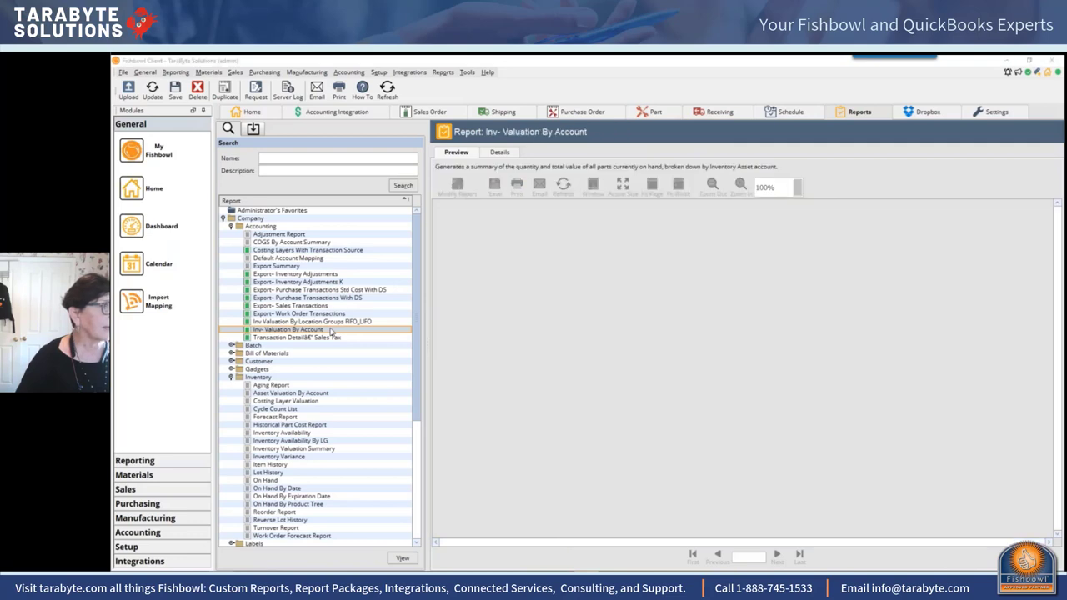
double_click(331, 330)
left_click(493, 258)
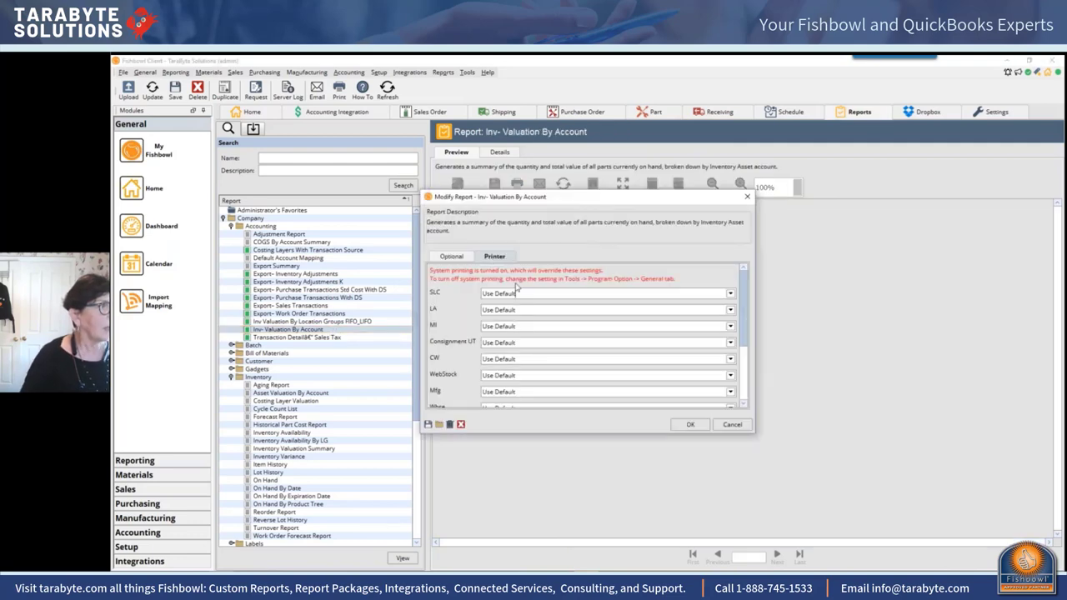
left_click(446, 257)
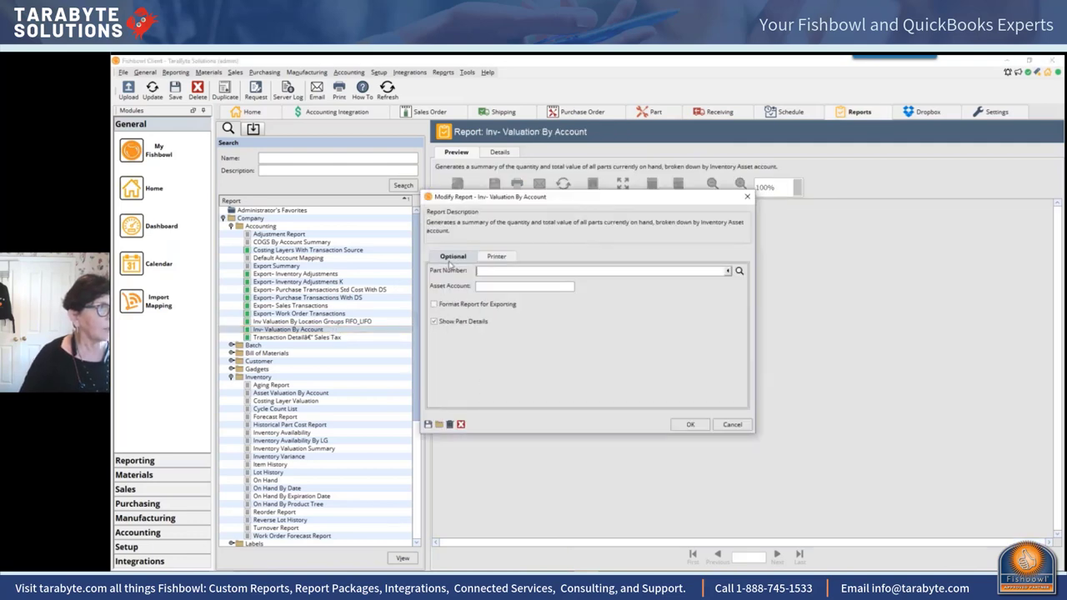
left_click(678, 427)
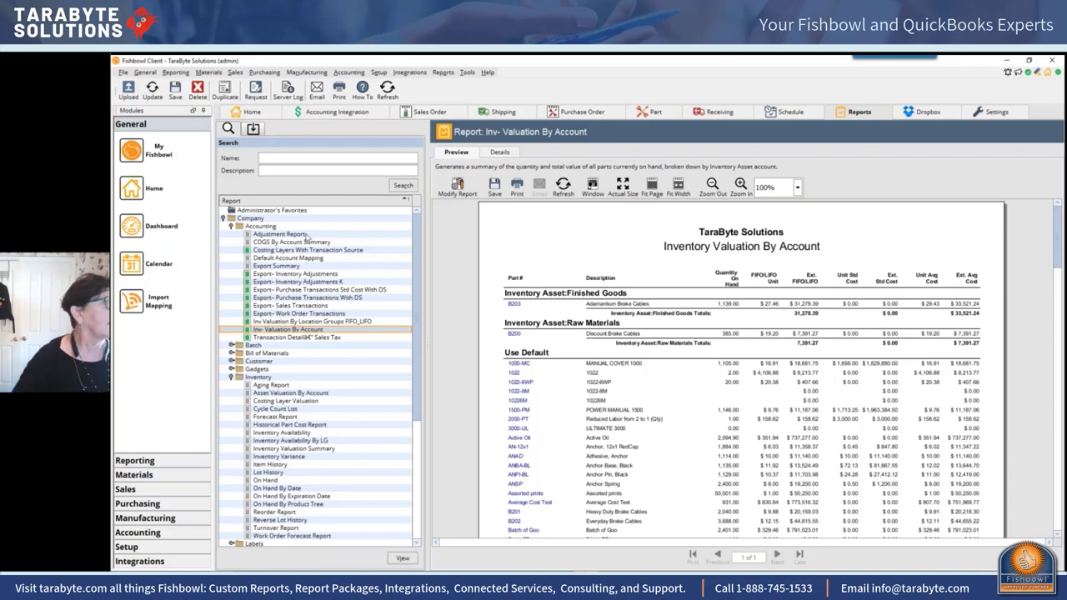
left_click(275, 338)
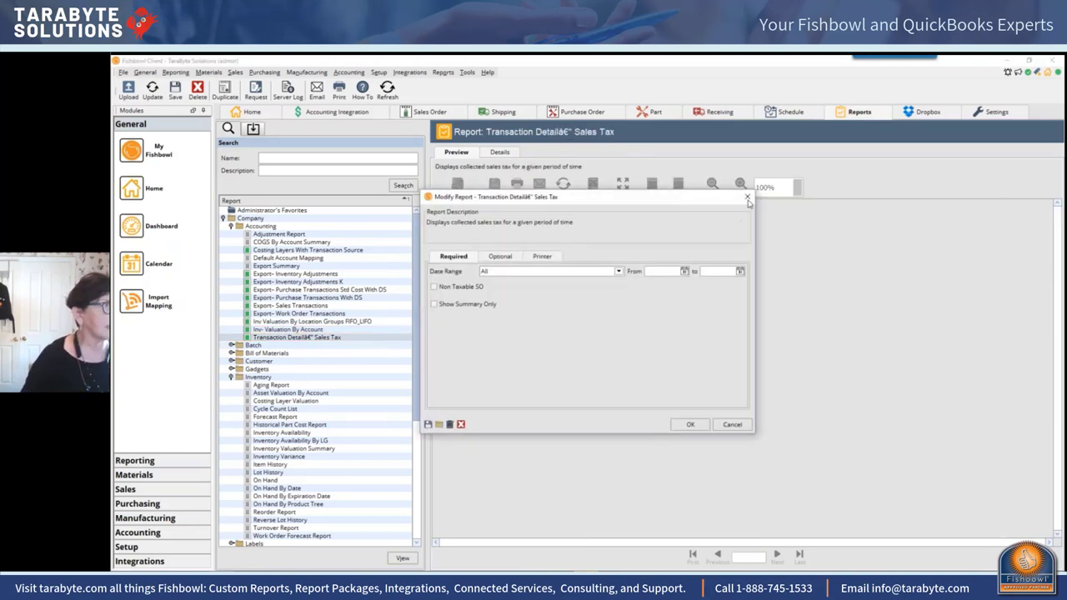
Step: Run Costing Layers With Transaction Source with adjustment, purchase and work order transactions, export-formatted
left_click(748, 198)
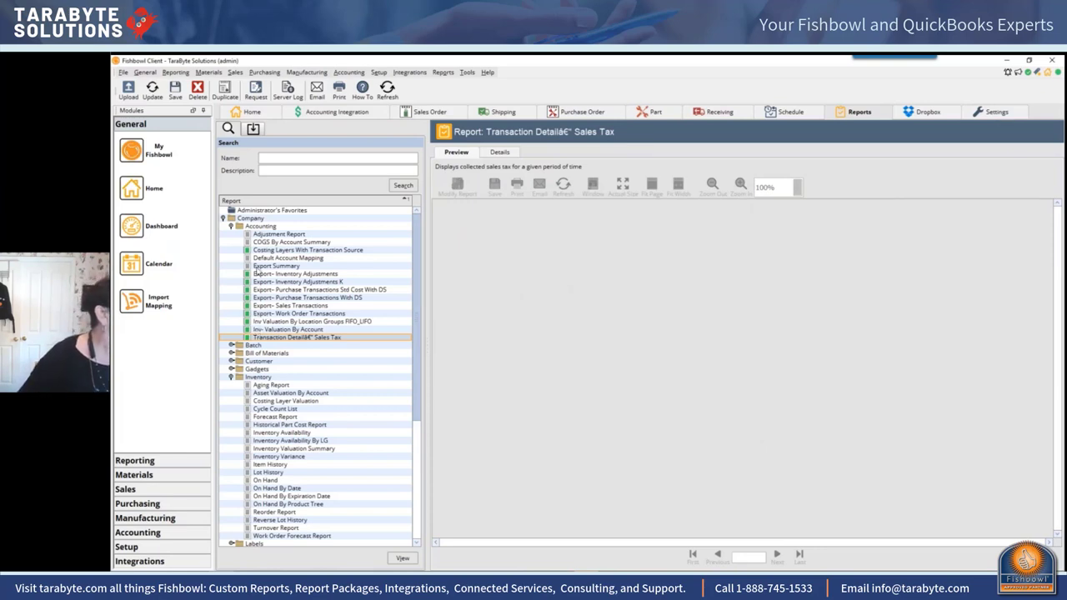
double_click(329, 250)
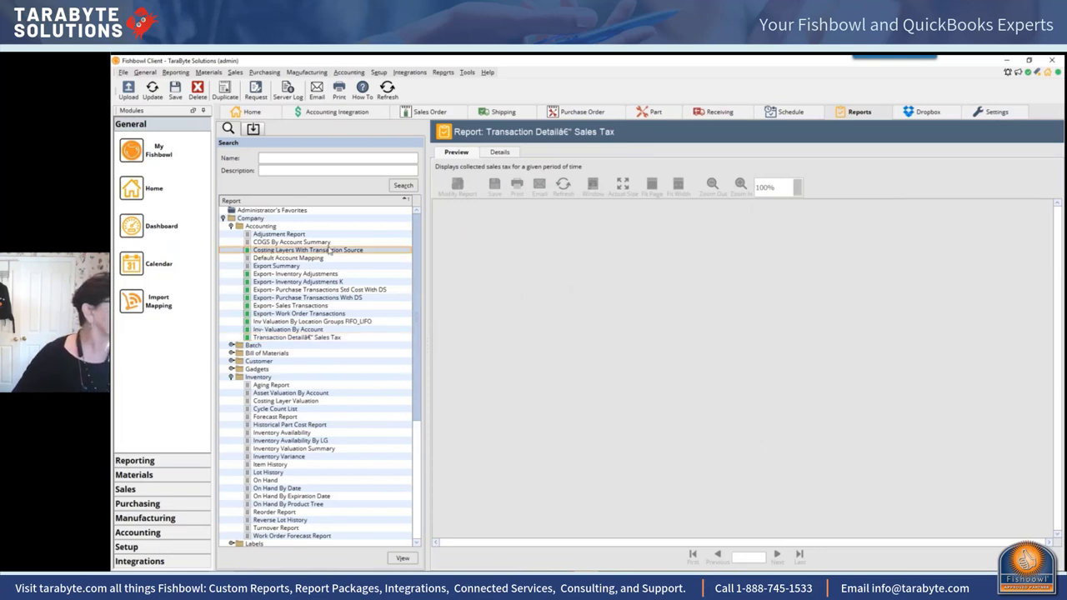
left_click(451, 273)
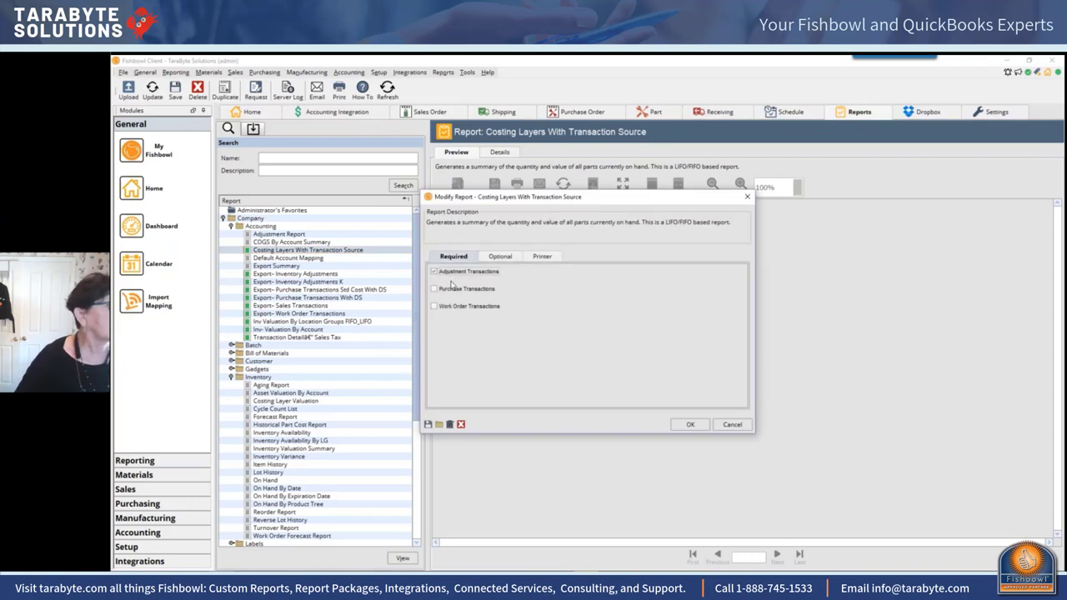
left_click(452, 288)
left_click(451, 308)
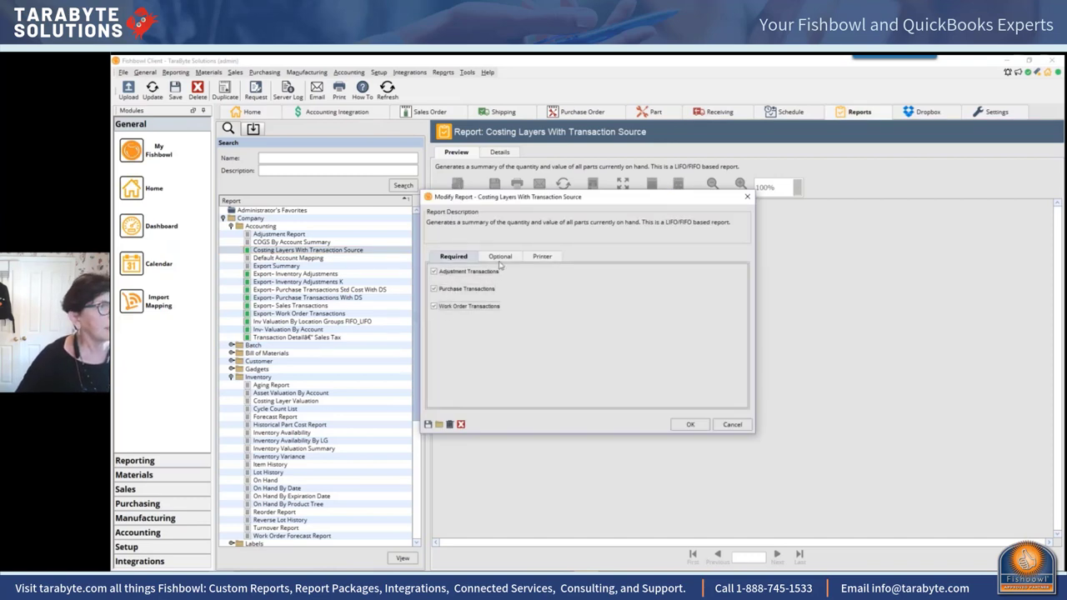
left_click(501, 257)
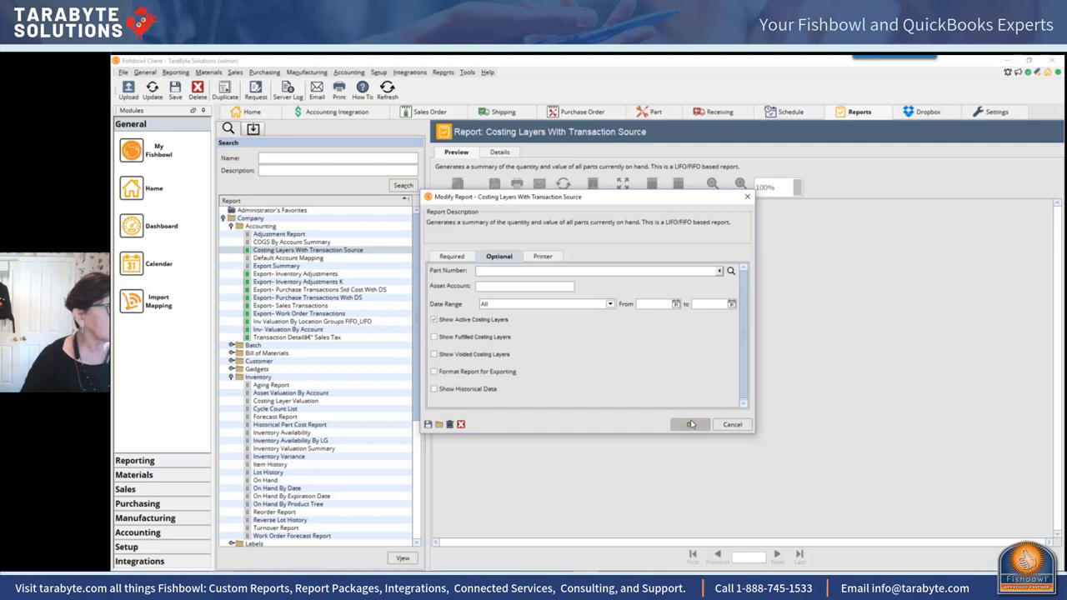
left_click(475, 371)
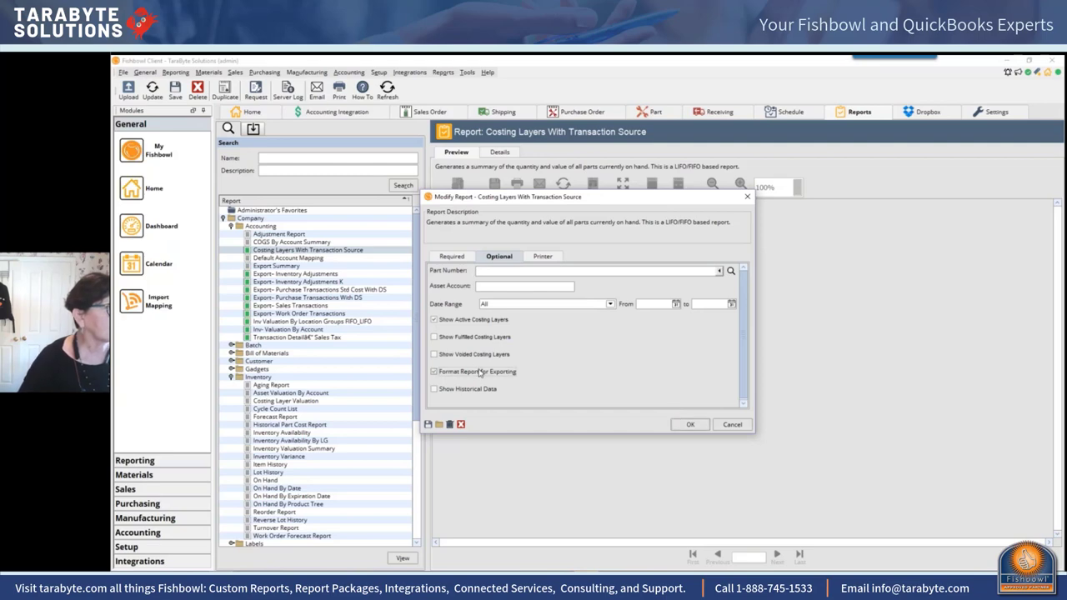
left_click(688, 425)
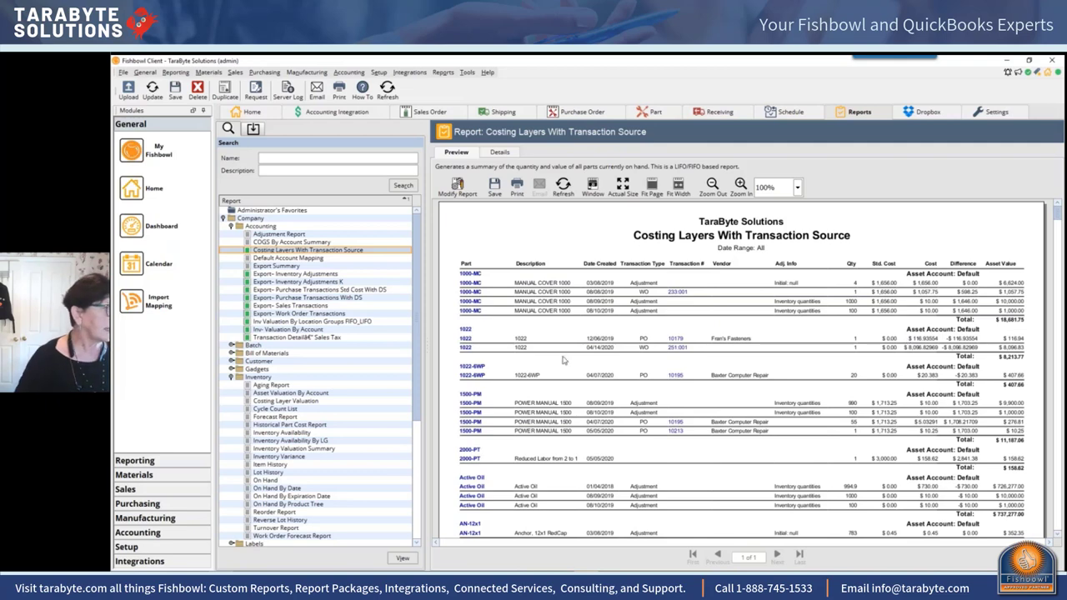
left_click_drag(416, 349, 421, 484)
left_click(291, 489)
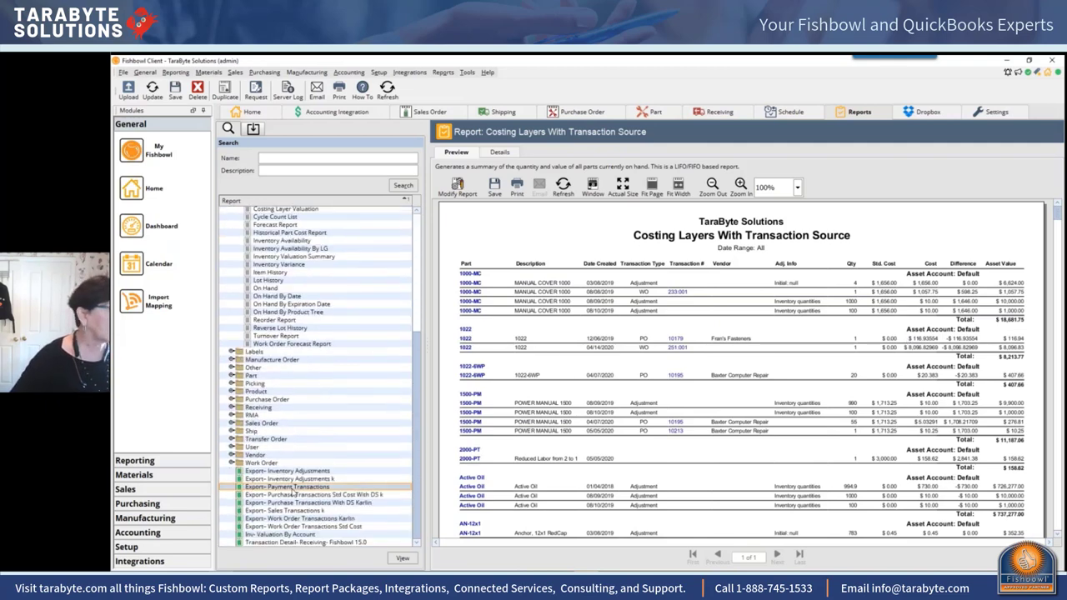
Step: Run Export- Payment Transactions with defaults and view page 2's $35,814.05 Accounts Receivable debits
double_click(293, 492)
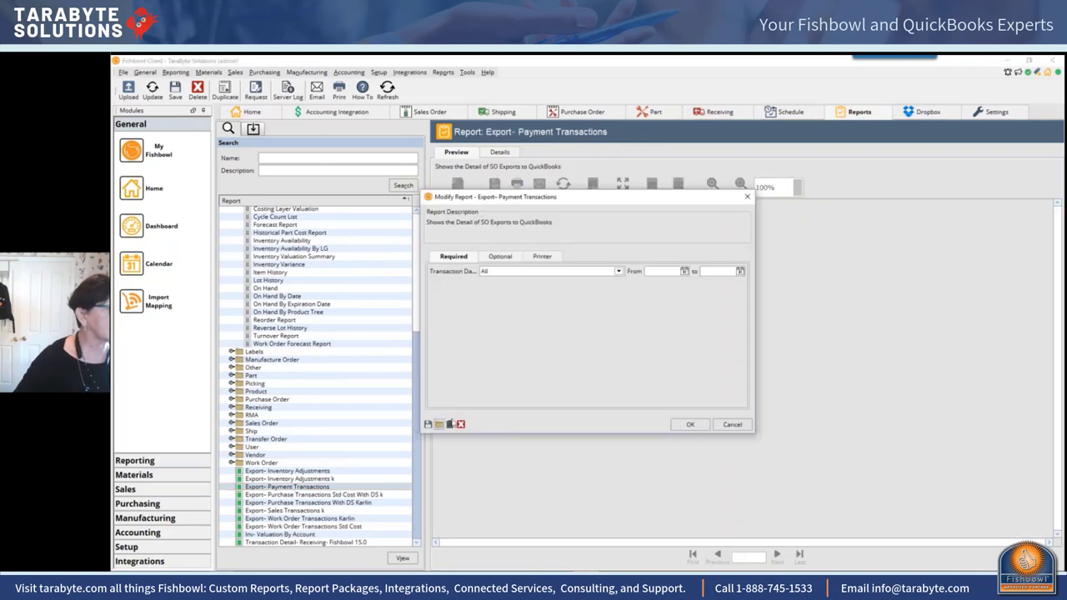
left_click(690, 426)
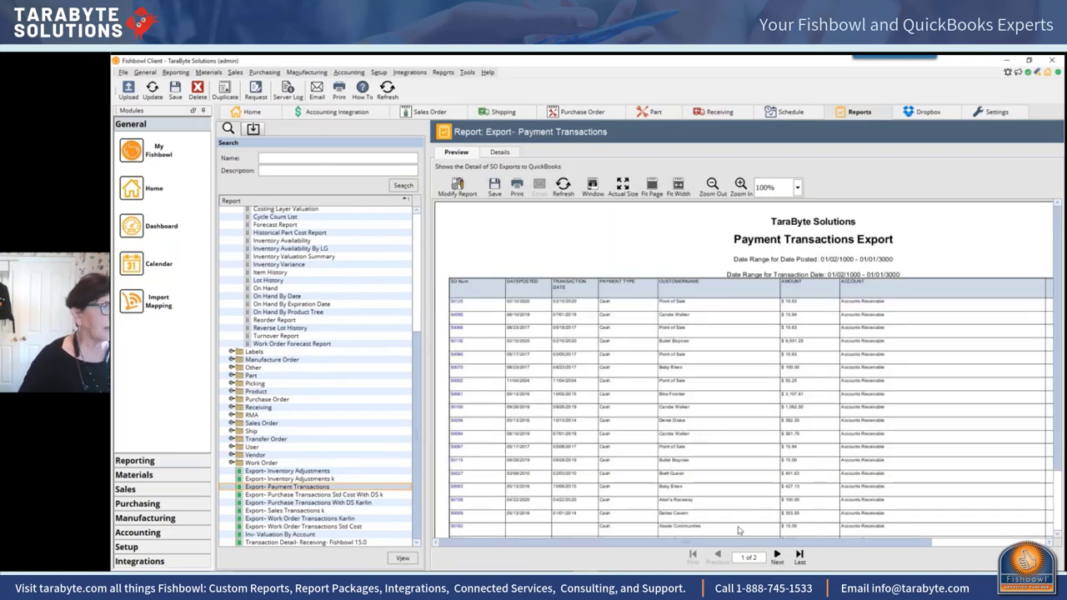
left_click(777, 554)
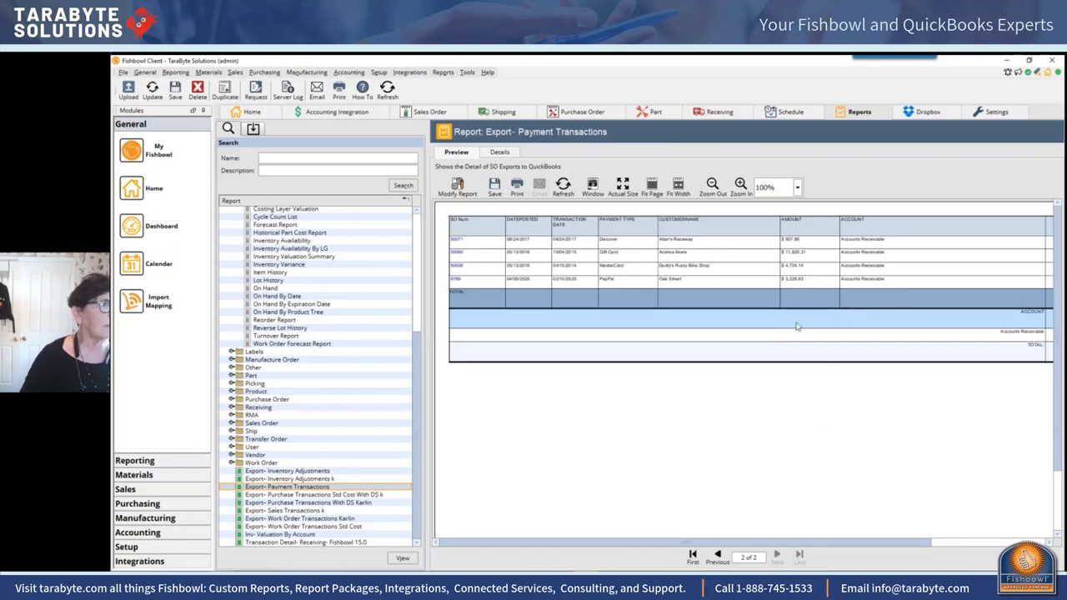
left_click_drag(877, 542, 998, 542)
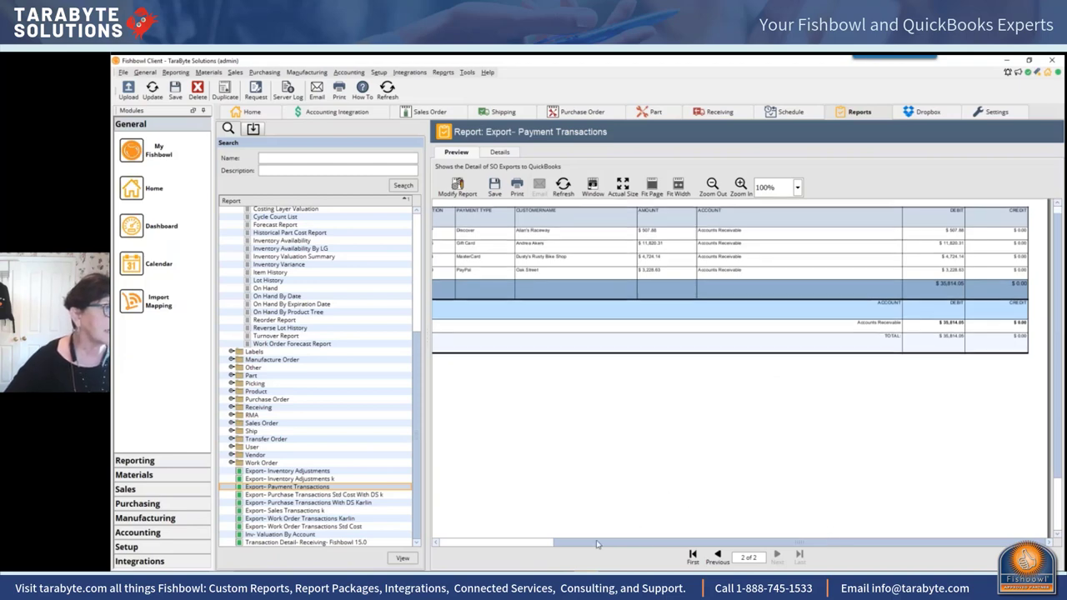
left_click_drag(600, 544, 536, 545)
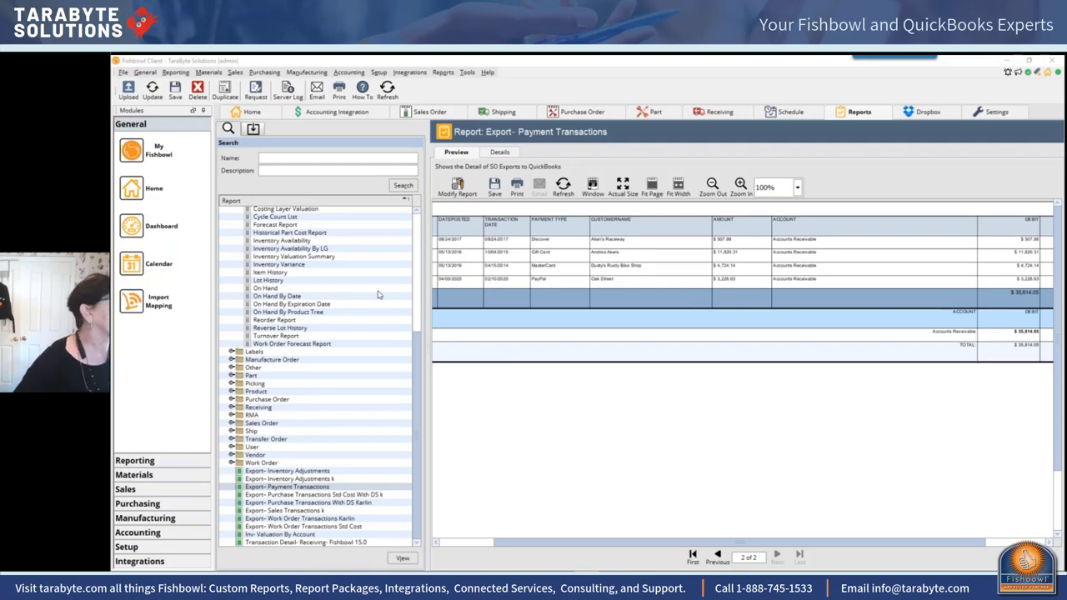
Step: Open sales order 8795 from Sales Orders, unissue it back to Estimate, and start deleting it
left_click(235, 71)
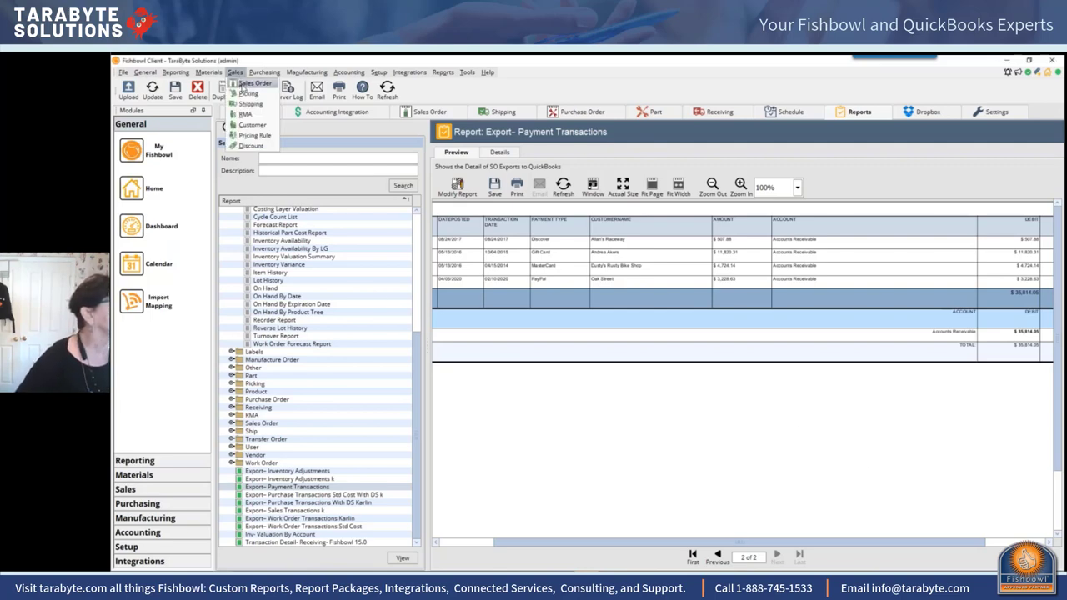
left_click(244, 85)
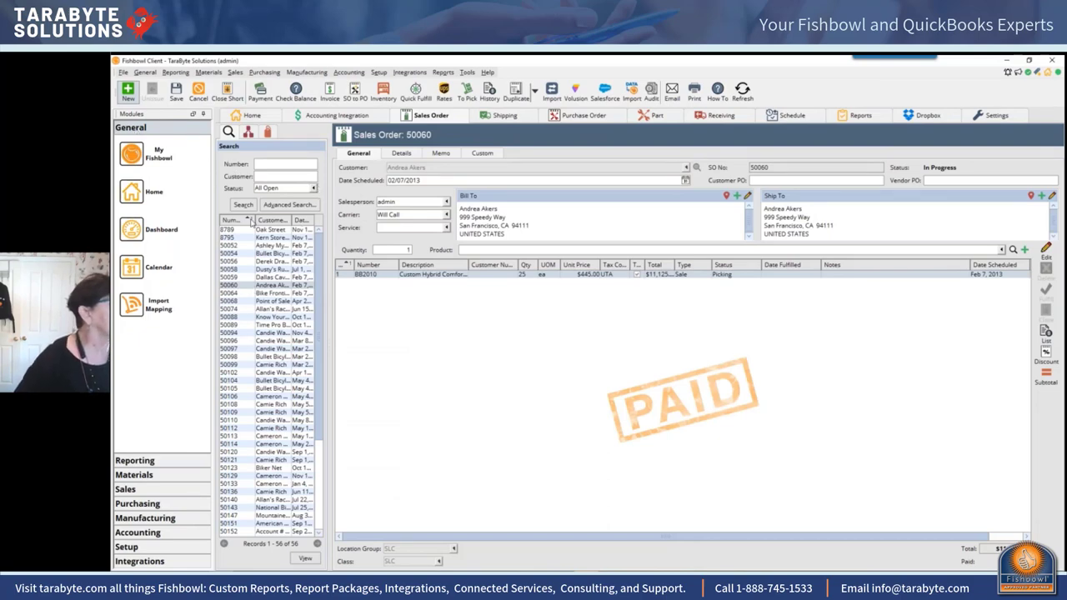
left_click(268, 239)
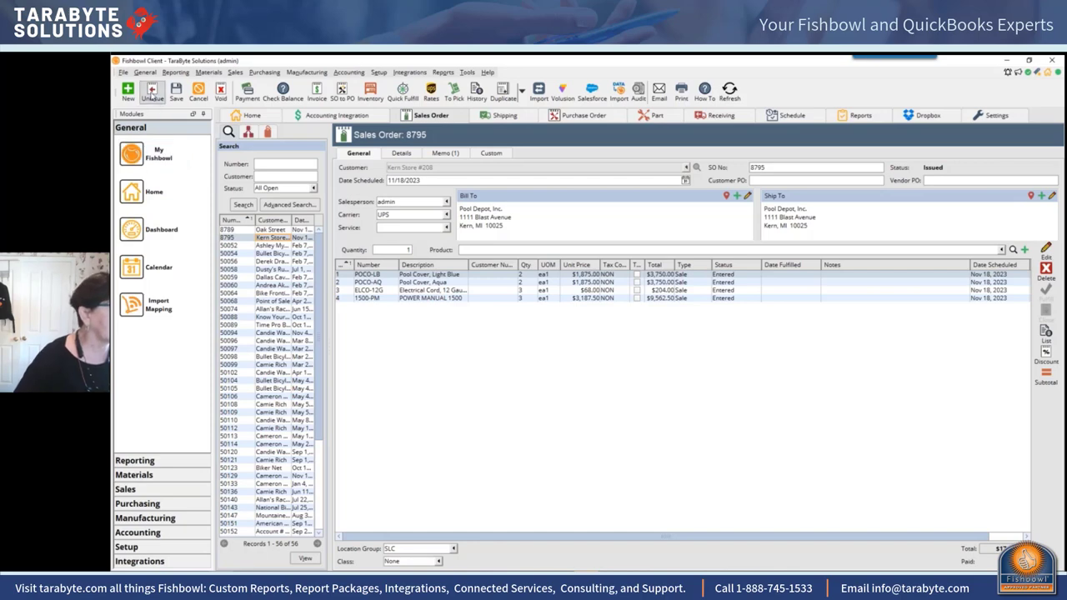
left_click(152, 93)
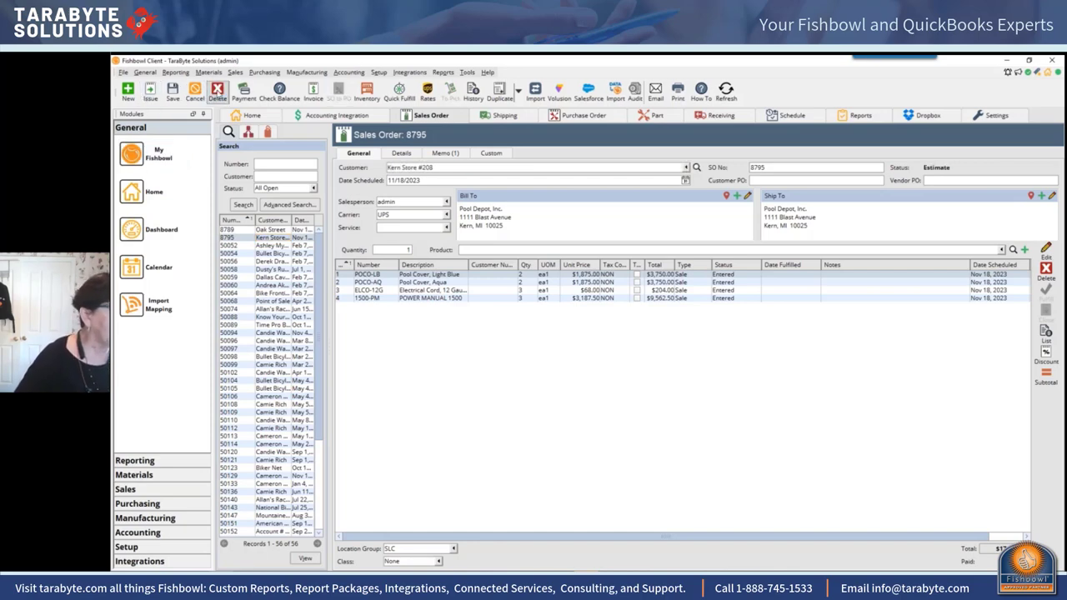
left_click(216, 90)
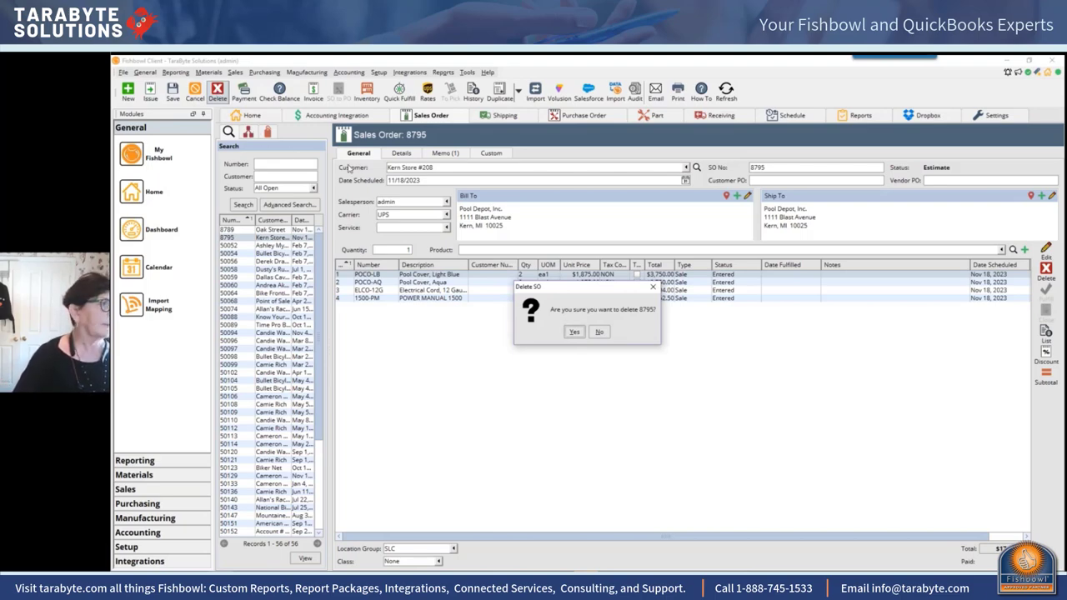
Step: Confirm deletion of sales order 8795 and switch to the QuickBooks window
left_click(572, 332)
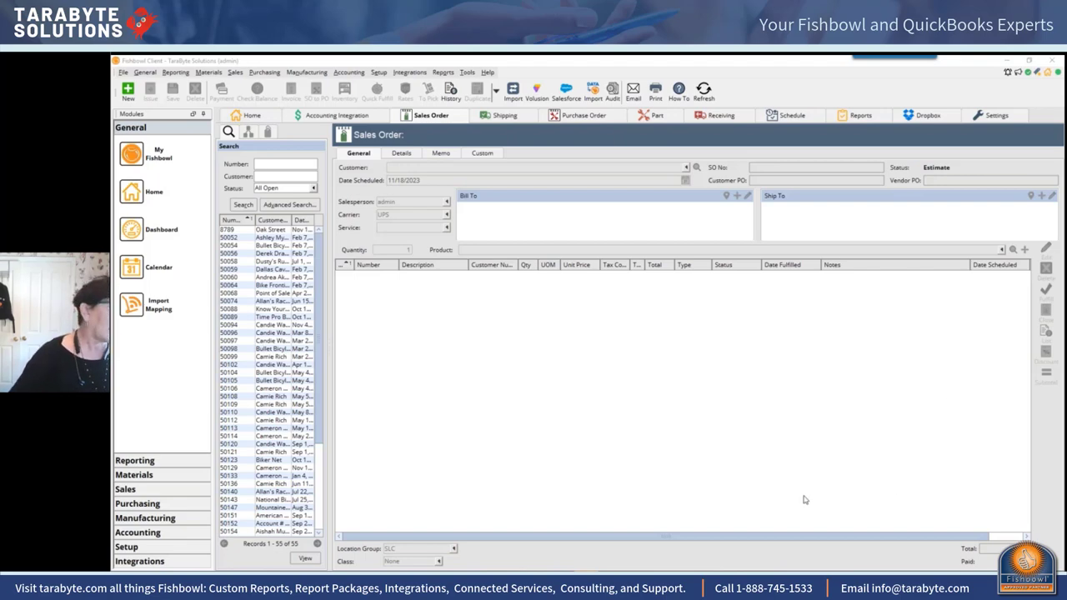
key("alt+Tab")
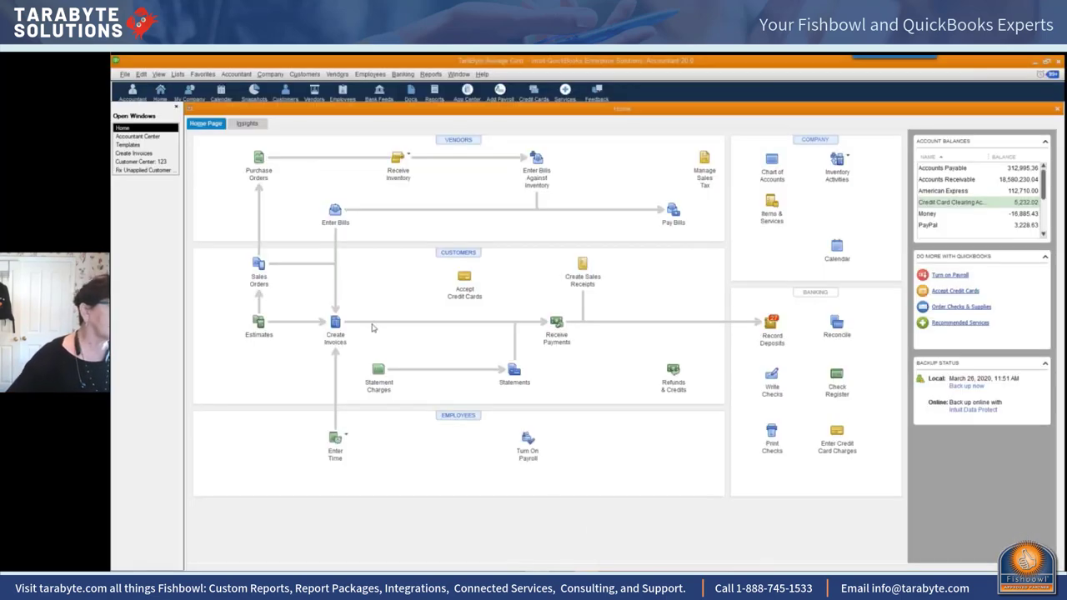
left_click(236, 75)
left_click(246, 89)
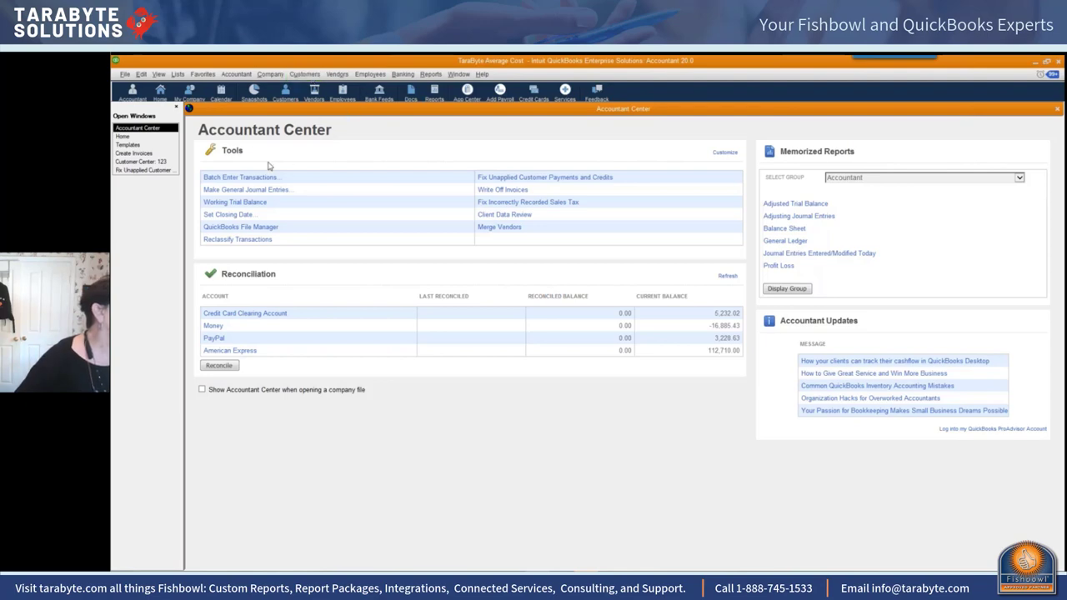
left_click(122, 136)
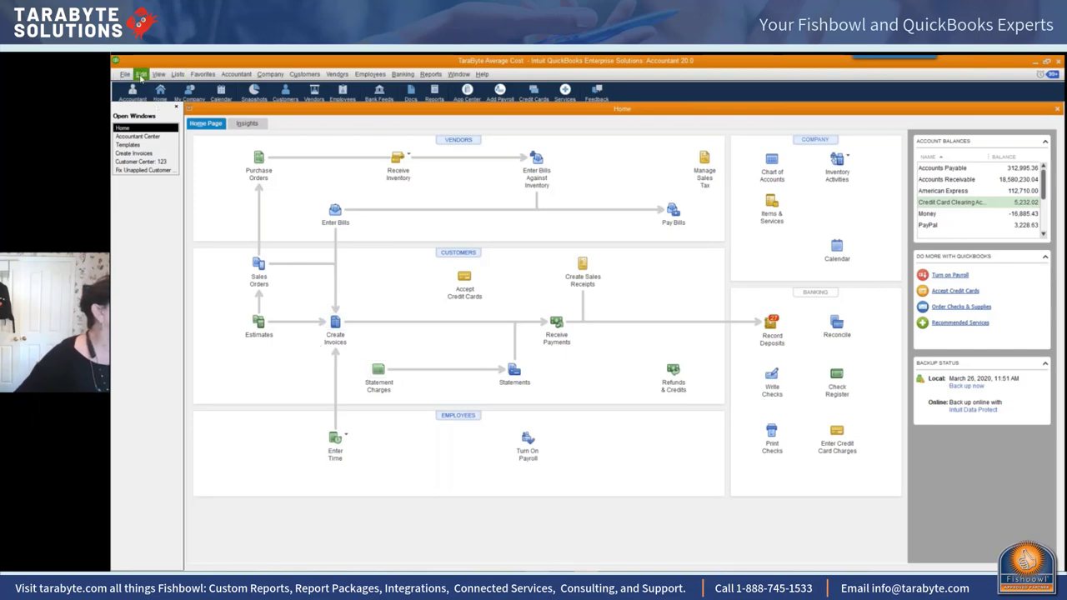
left_click(142, 74)
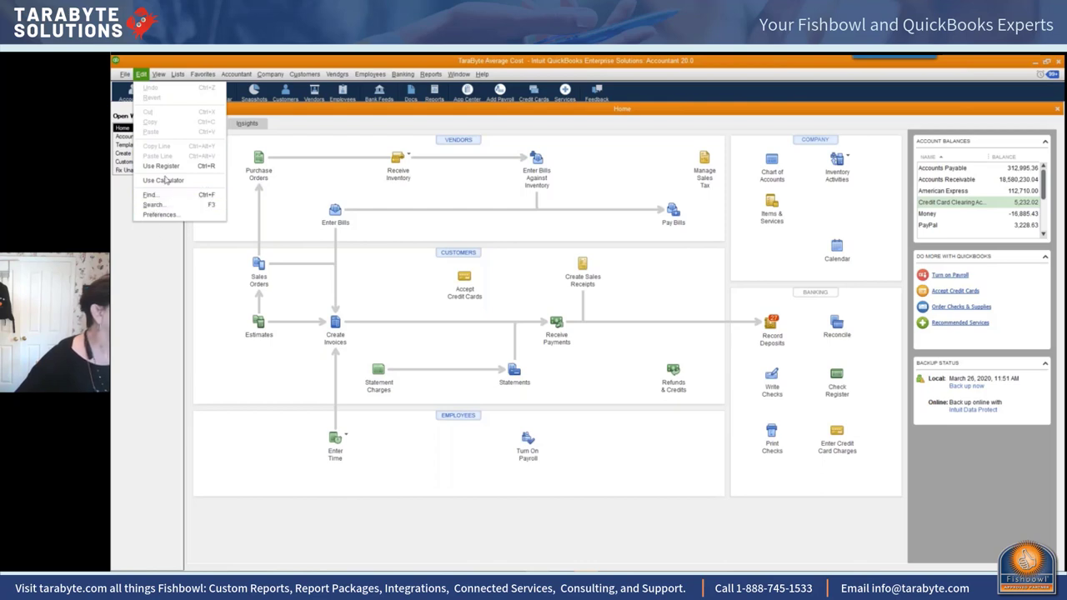
left_click(172, 78)
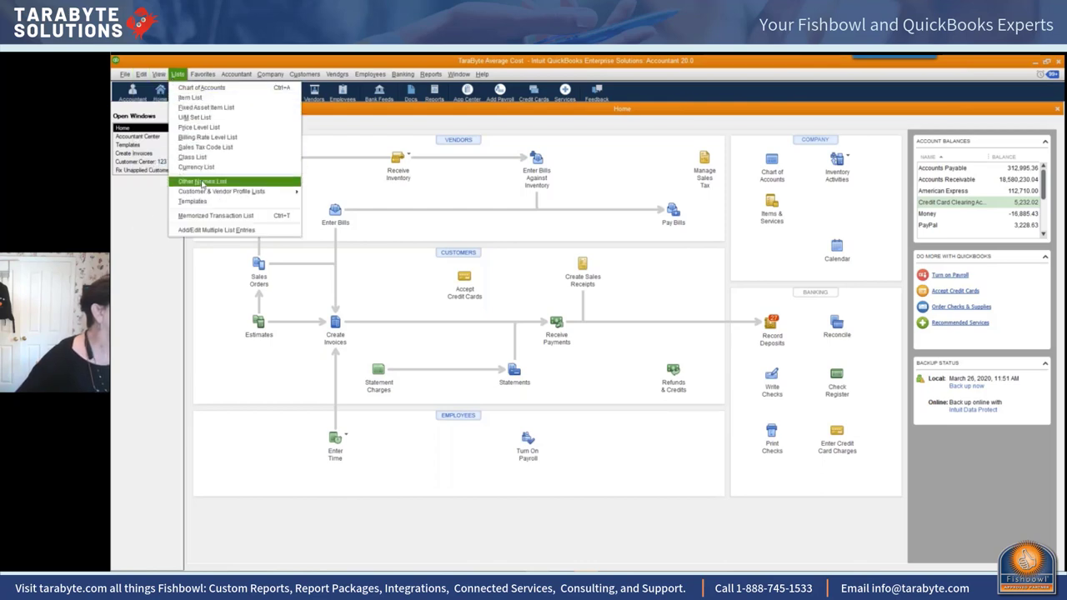
left_click(206, 202)
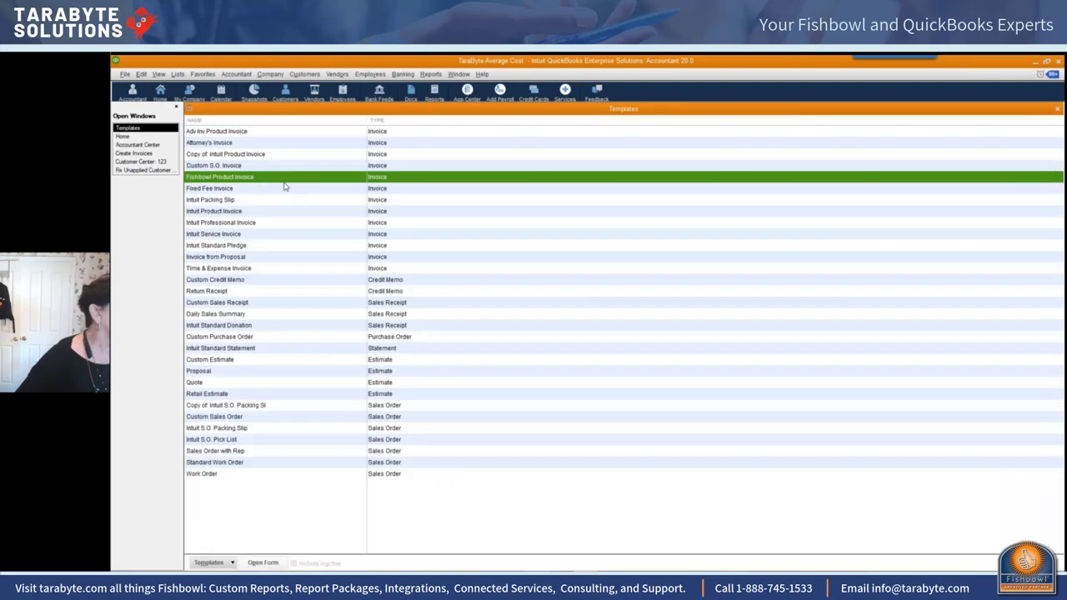
left_click(284, 351)
right_click(284, 351)
left_click(304, 390)
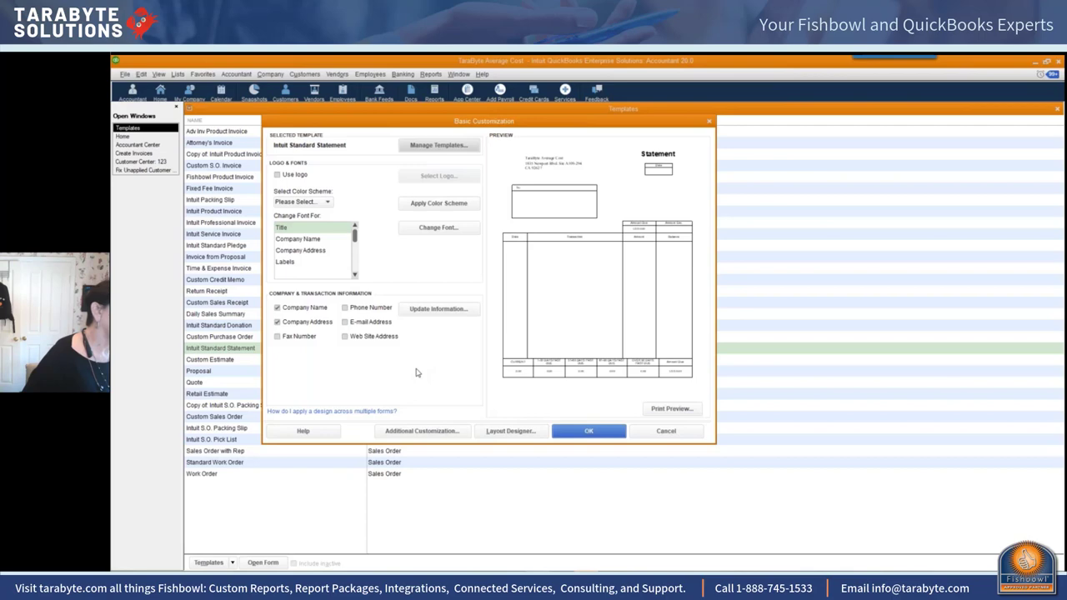
left_click(588, 431)
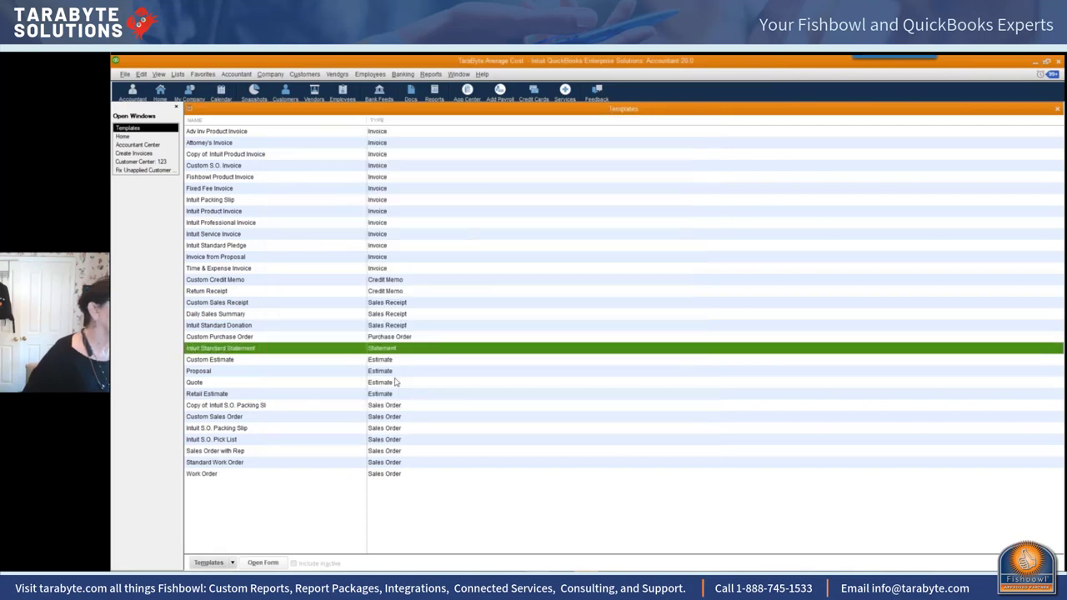
left_click(132, 137)
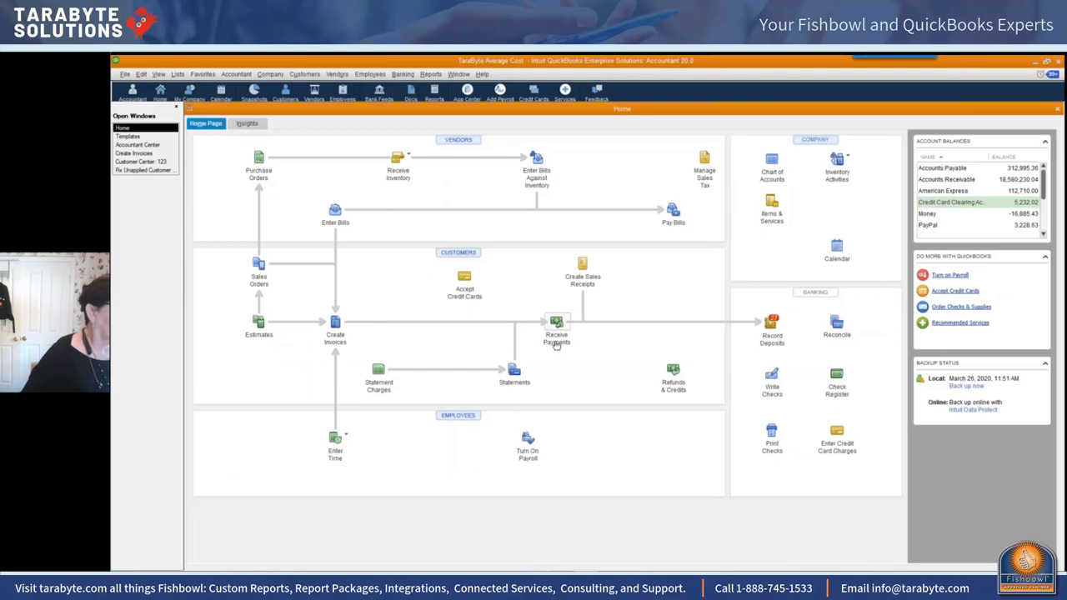
Step: Preview a Create Statements statement for one selected customer, then close the preview
left_click(514, 370)
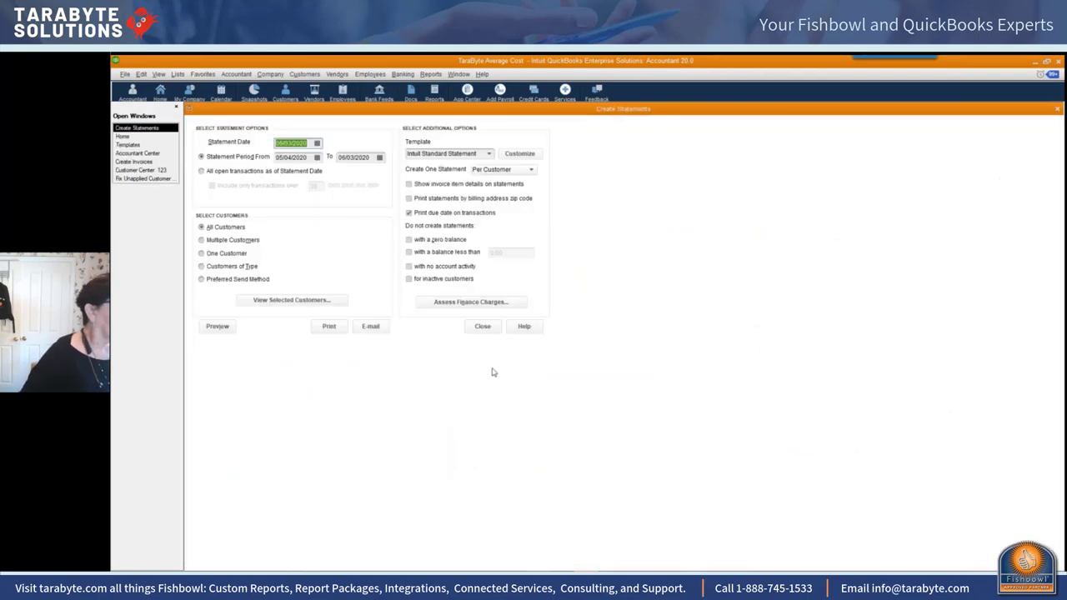
left_click(226, 255)
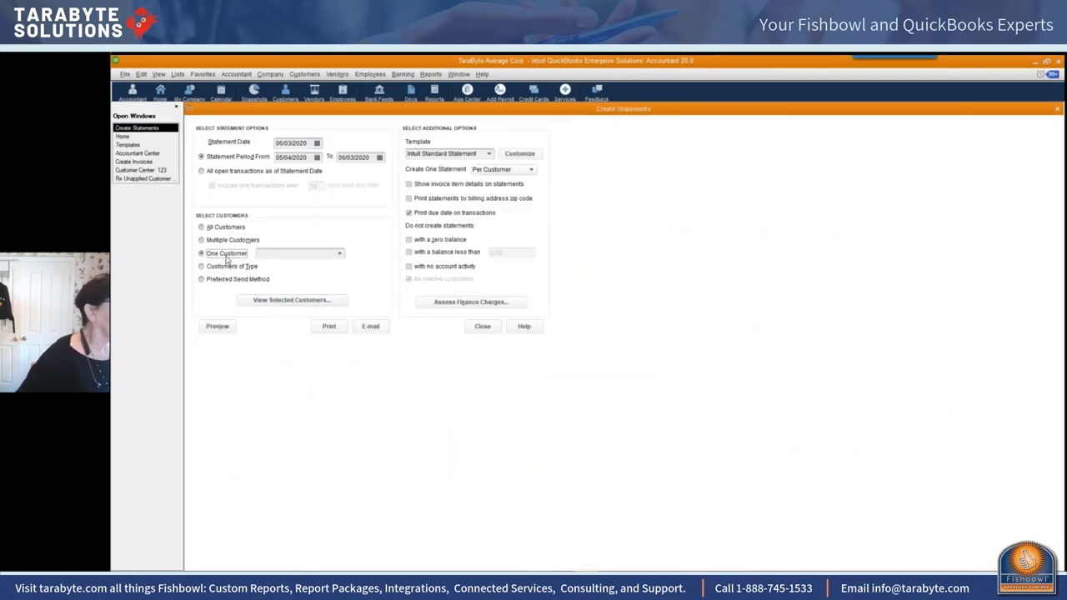
left_click(335, 254)
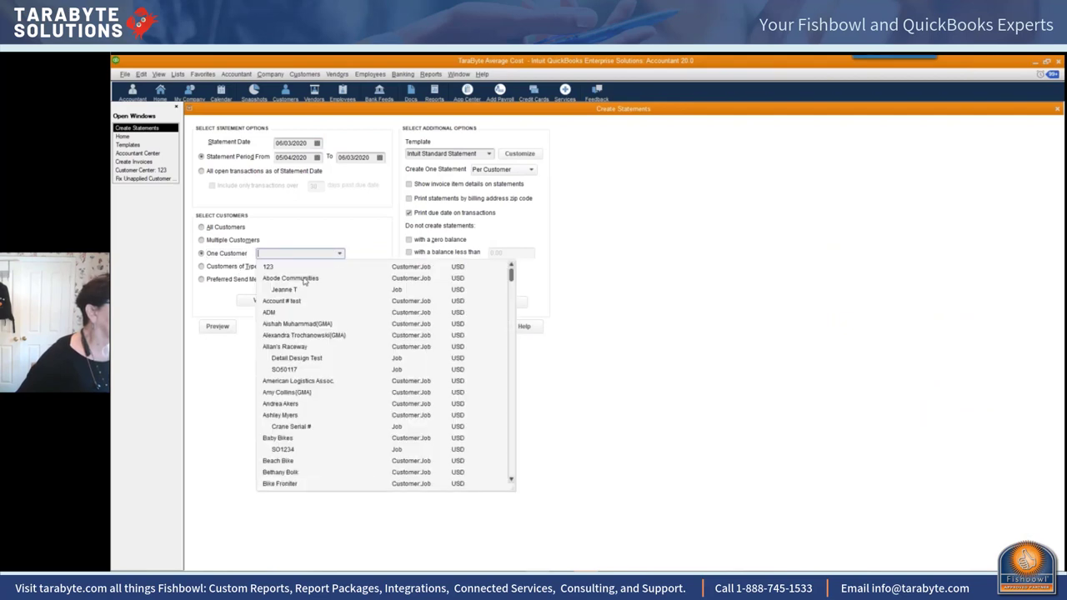
left_click(283, 335)
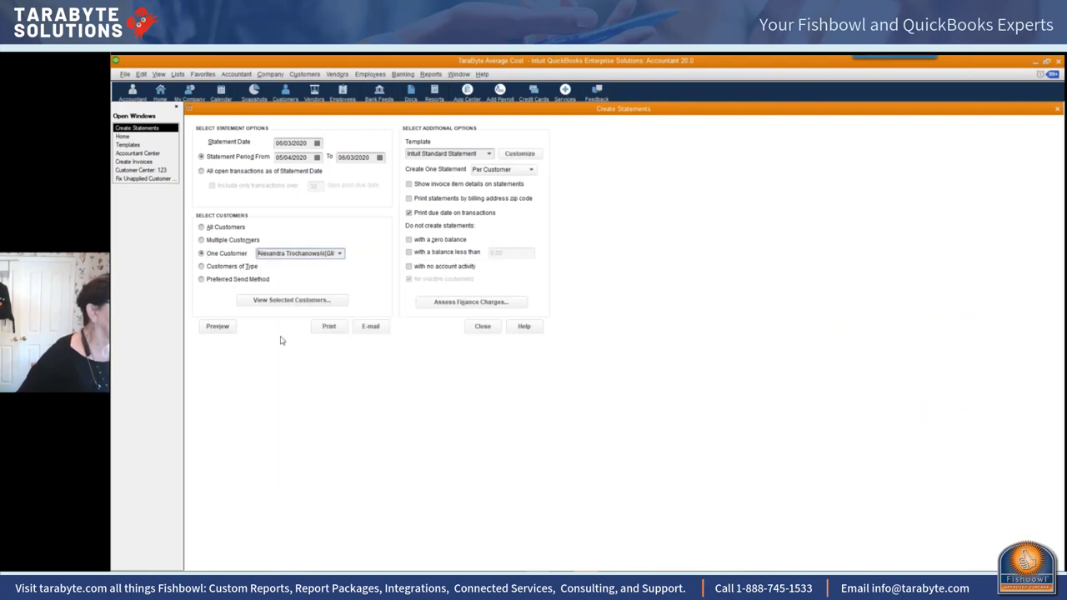
left_click(228, 330)
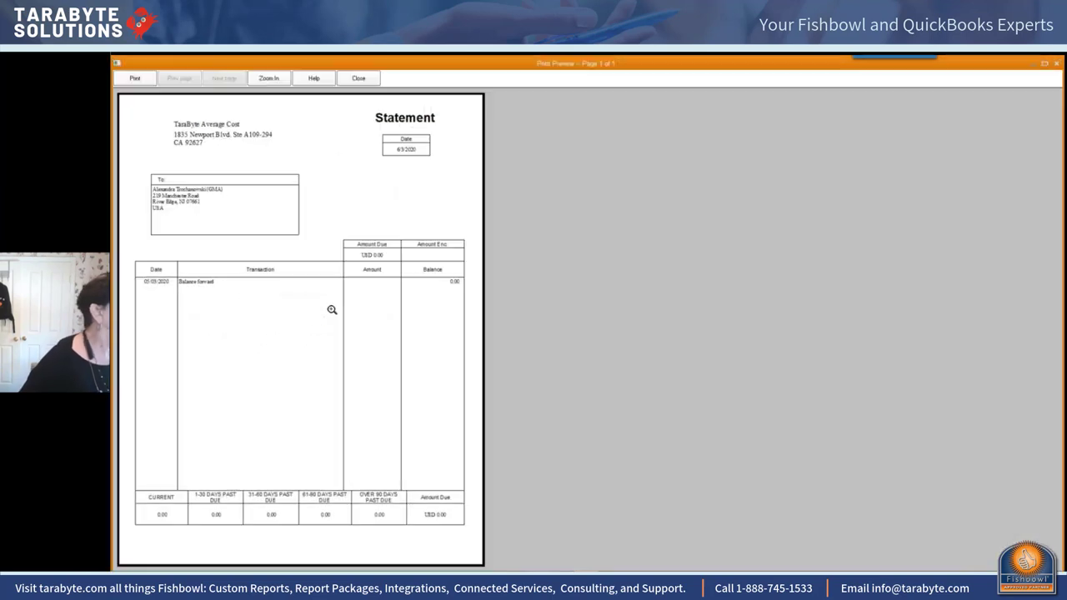
left_click(358, 78)
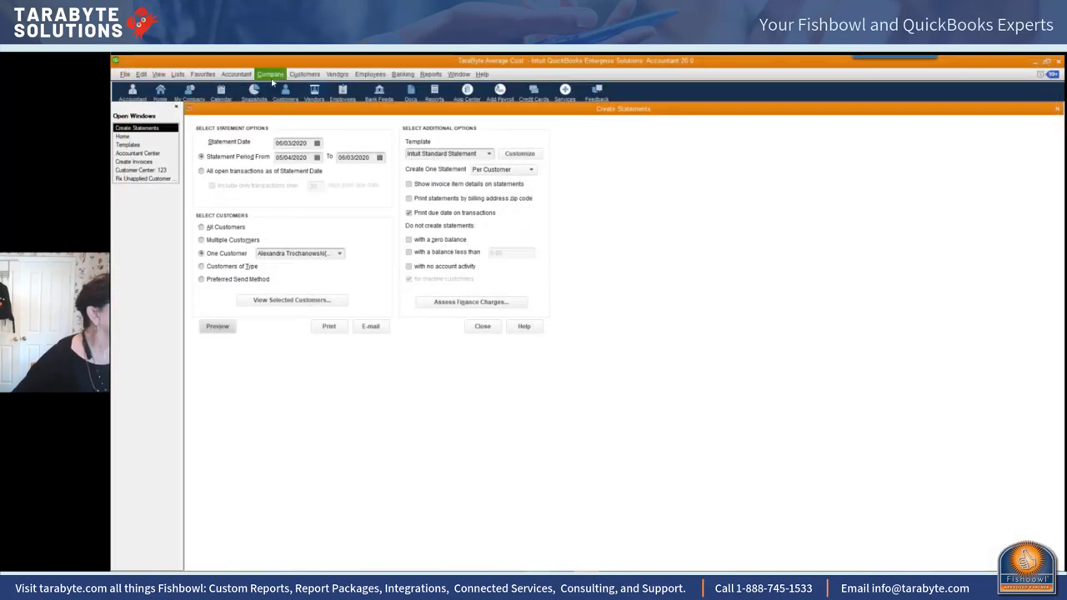
Step: Show customer ADM's transactions in the Customer Center
left_click(304, 74)
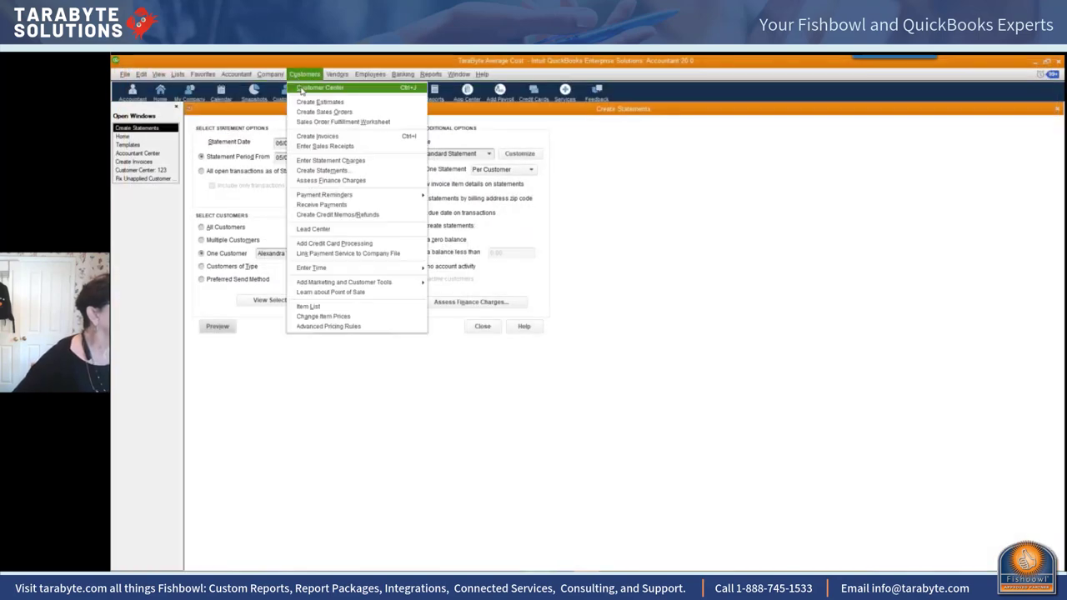
key("Escape")
left_click(287, 92)
left_click(224, 252)
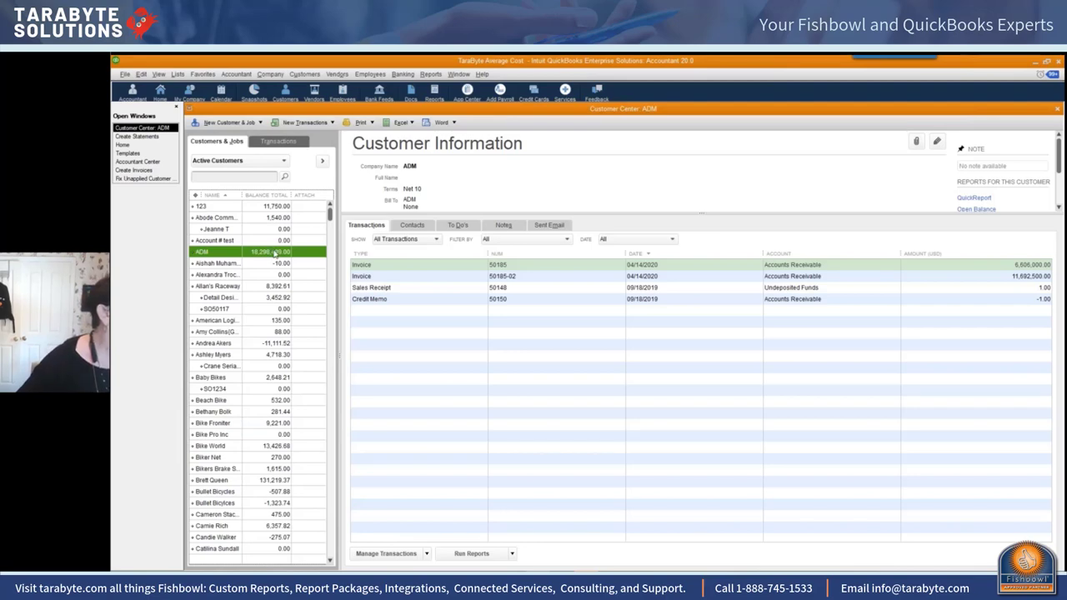
Step: Create a statement for ADM from its right-click menu in the Customer Center
right_click(276, 252)
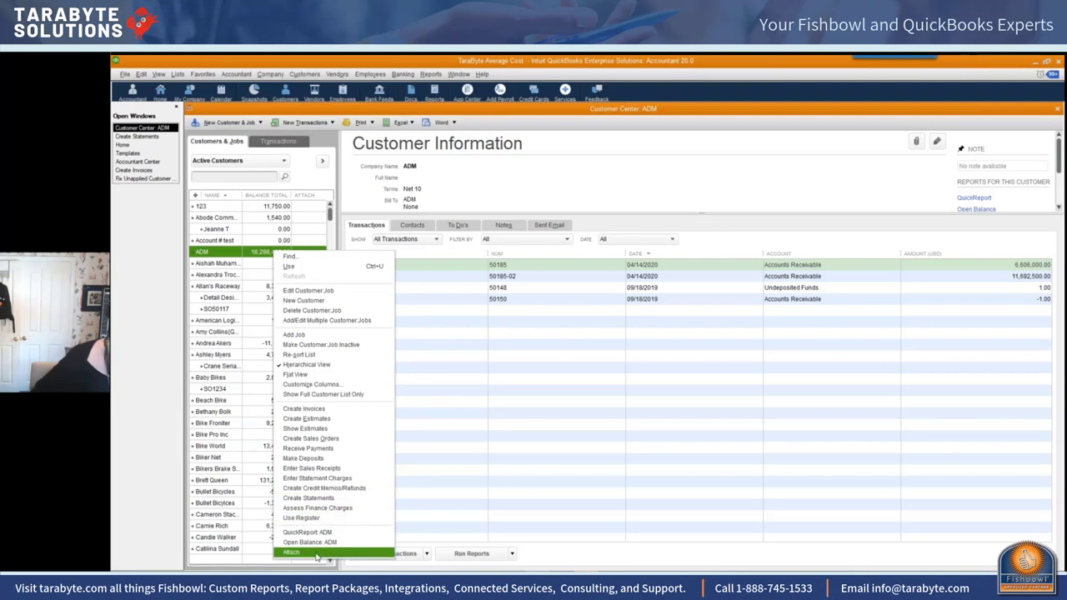
left_click(313, 498)
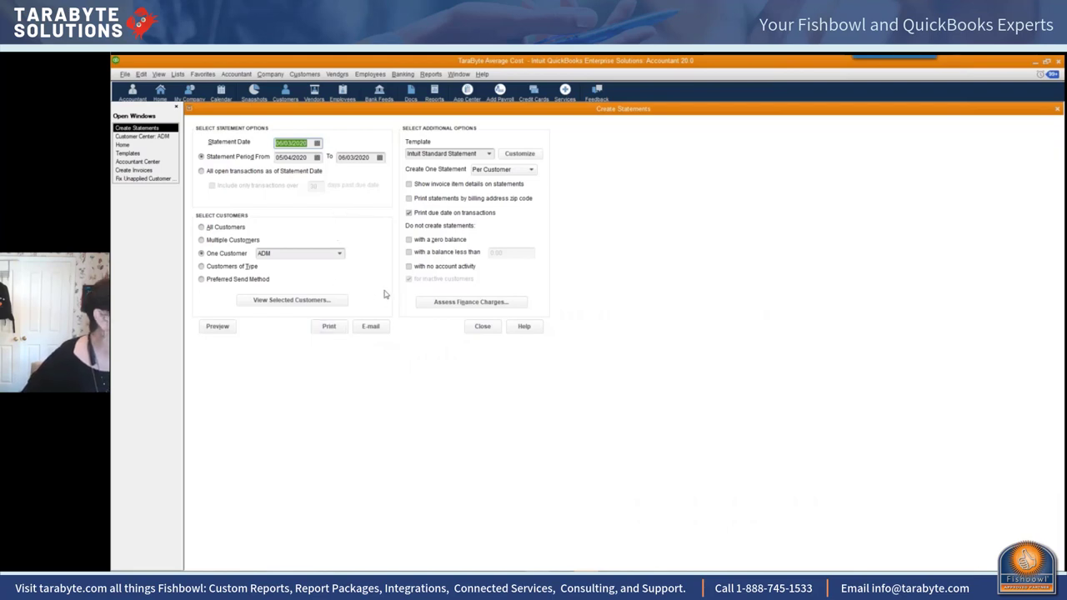
Step: E-mail ADM's statement, entering the customer's e-mail address when QuickBooks reports it missing
left_click(369, 325)
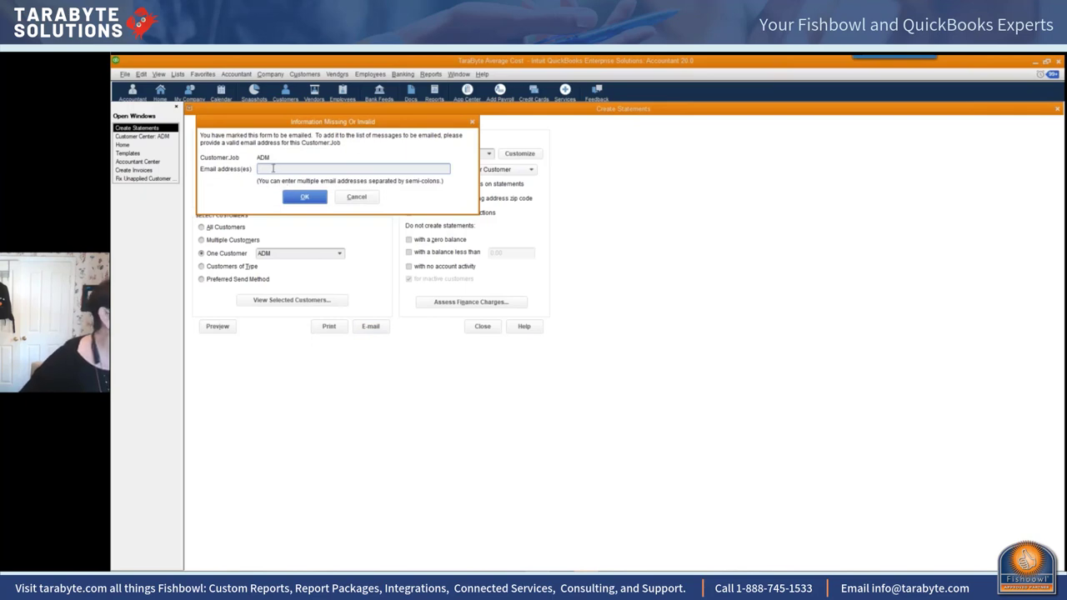
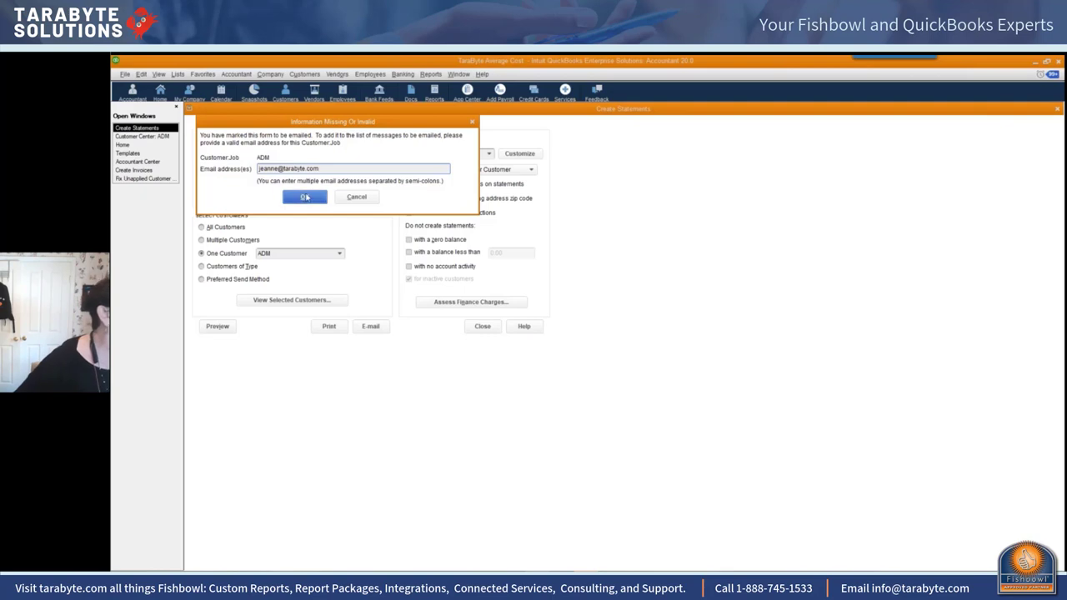
left_click(305, 196)
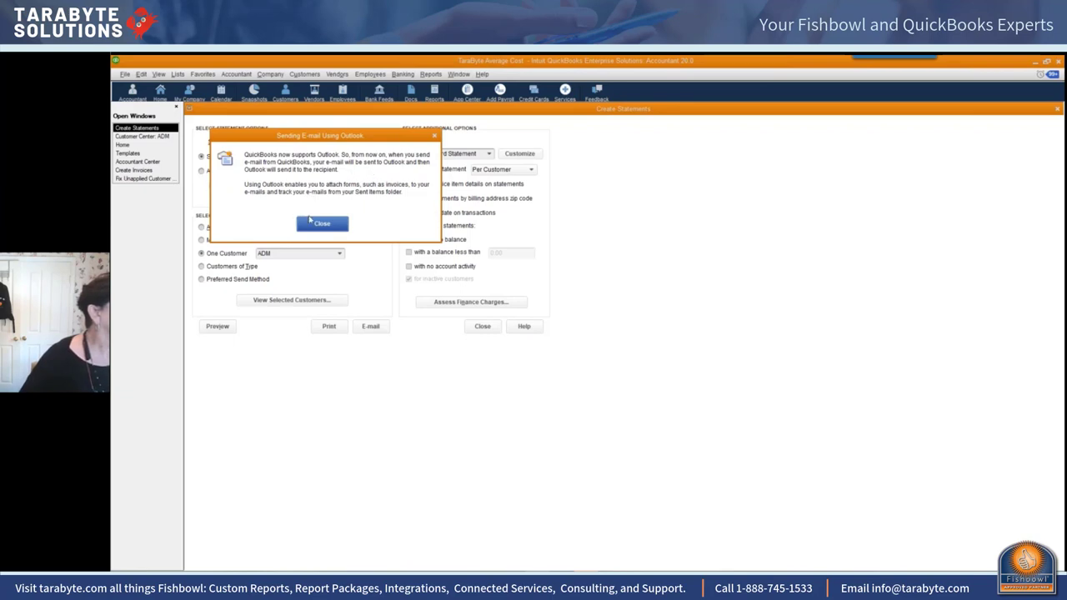
Step: Dismiss the Outlook sending notice so the statement e-mail with its PDF appears
left_click(322, 225)
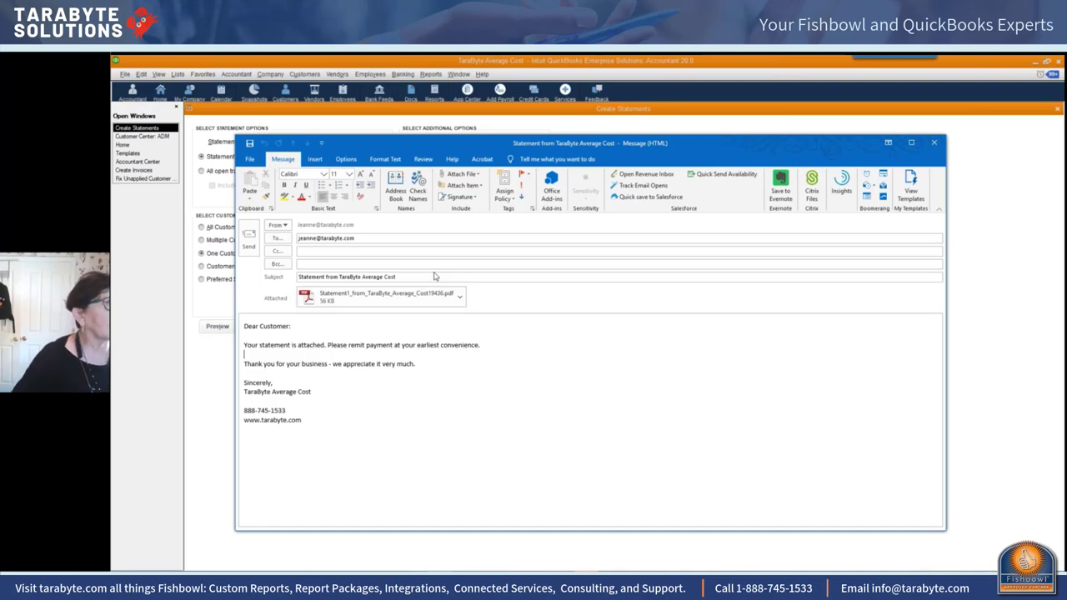
left_click(934, 142)
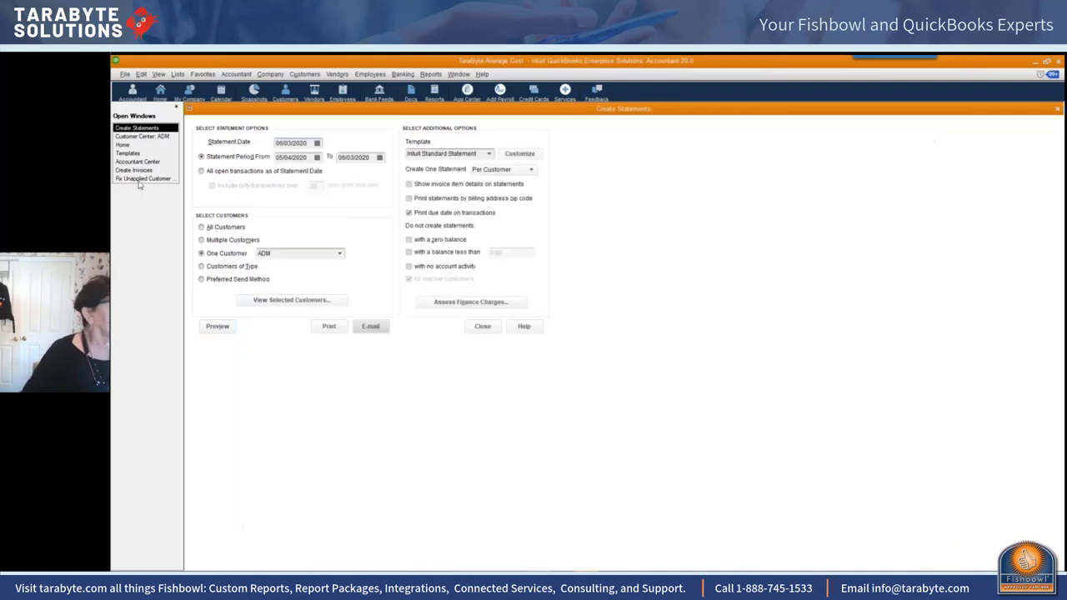
left_click(125, 74)
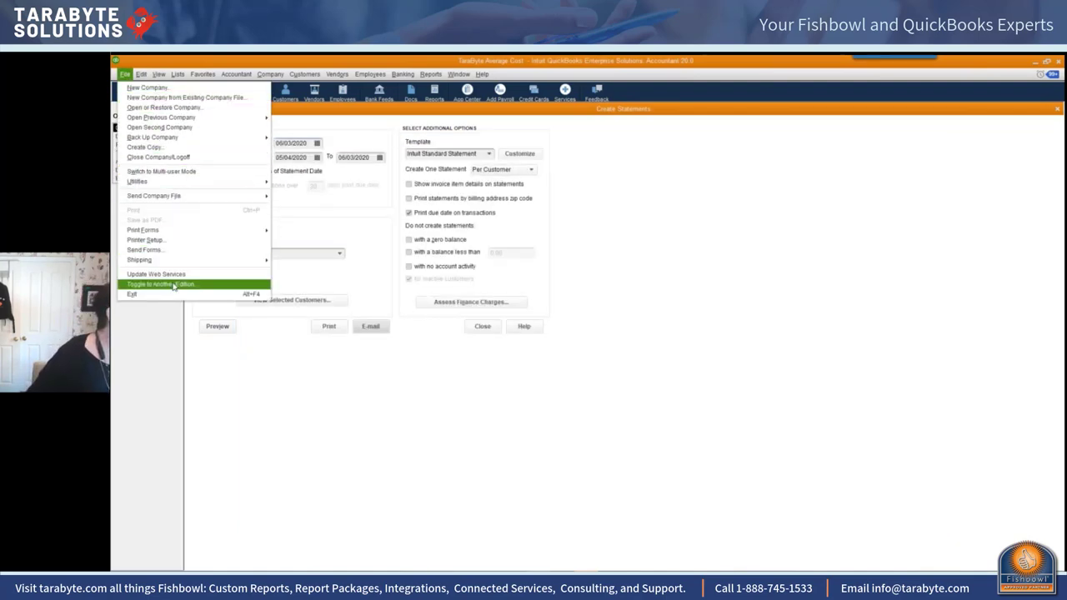
mouse_move(149, 80)
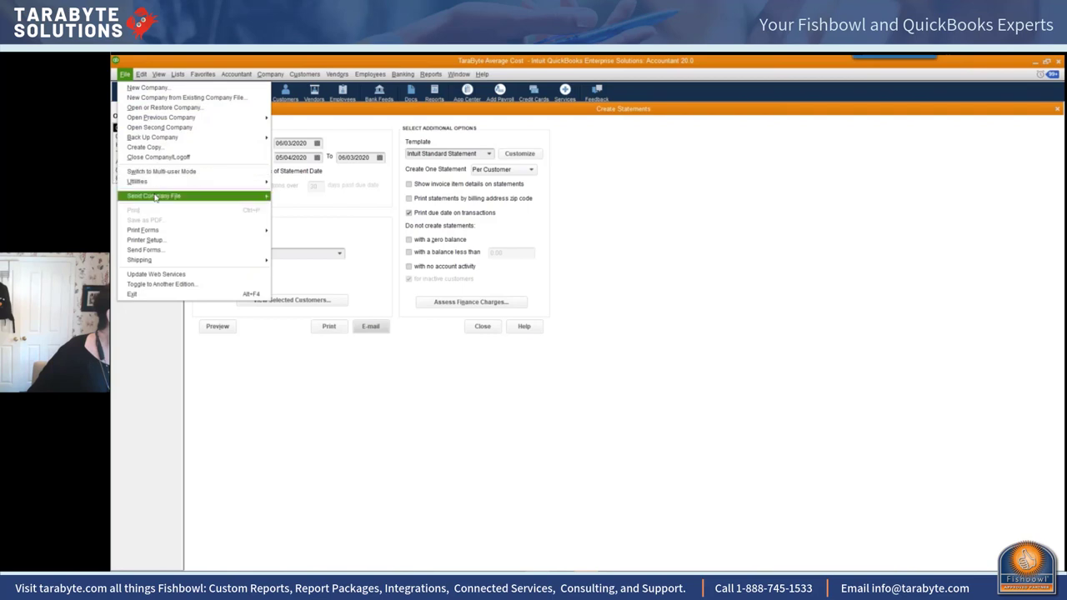
left_click(154, 251)
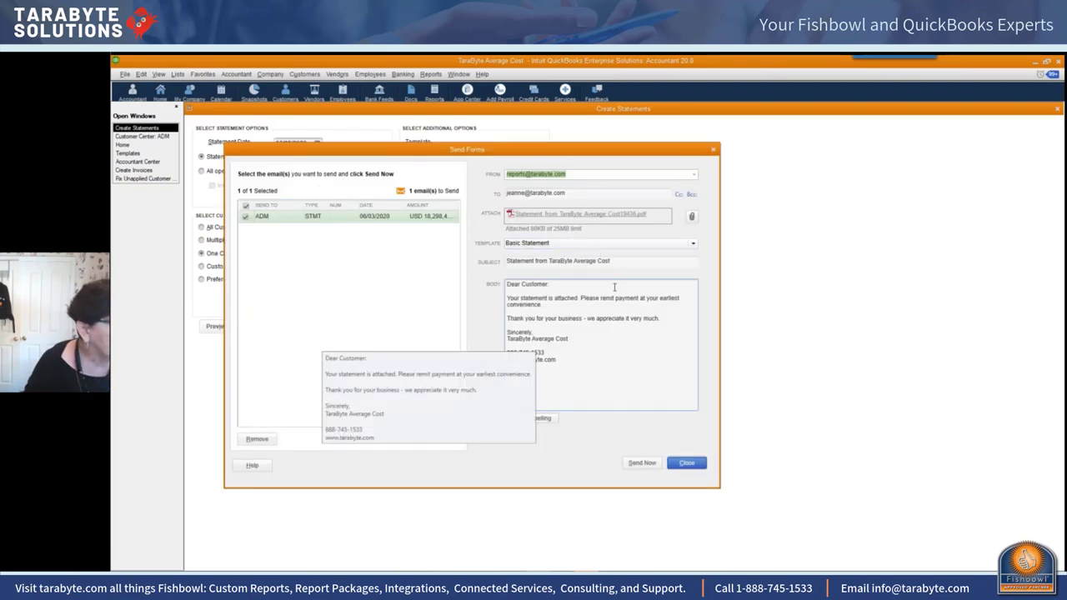
left_click(625, 262)
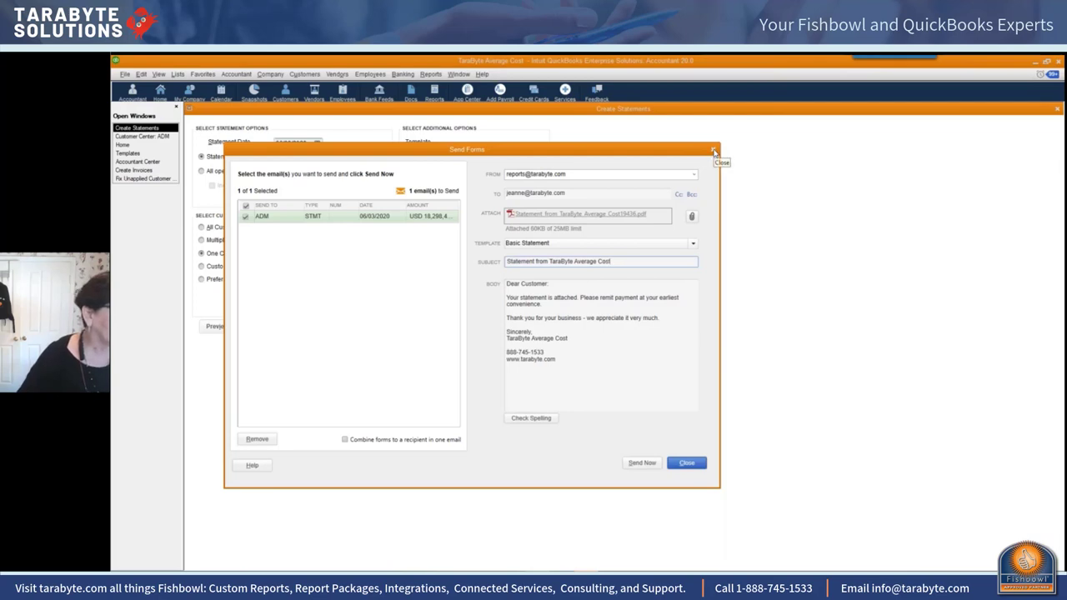
left_click(687, 463)
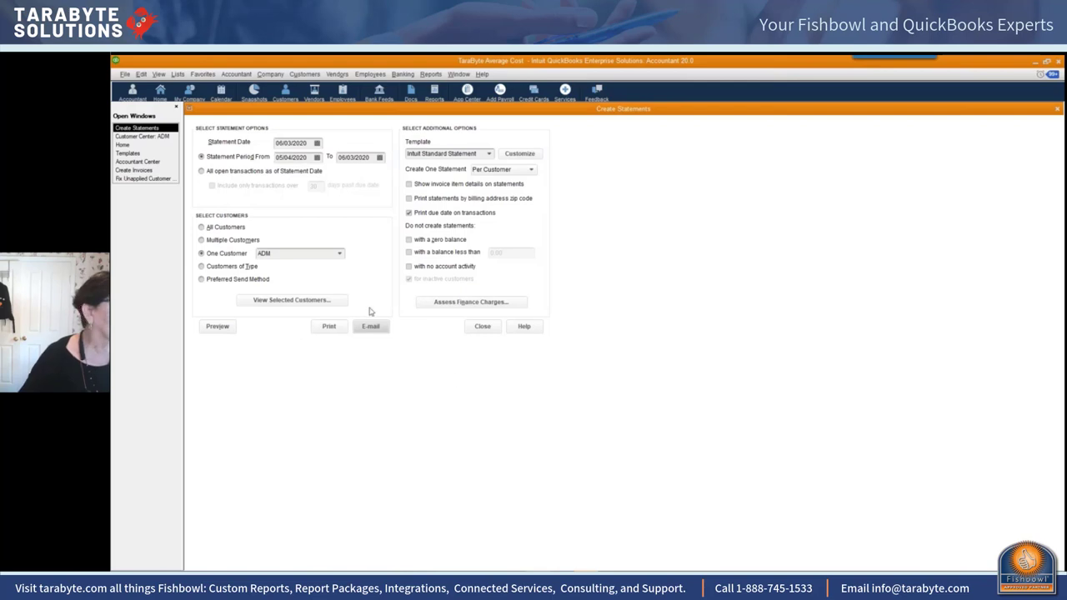
Step: Open the Customer Open Balance report for Allan's Raceway from the Customer Center
left_click(303, 74)
left_click(308, 87)
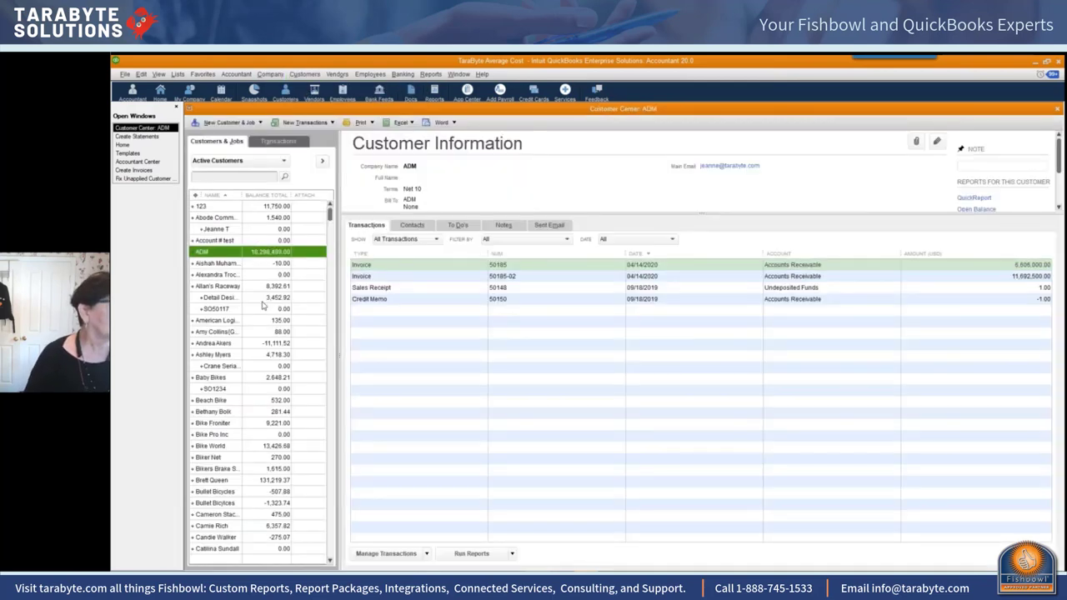
left_click(242, 288)
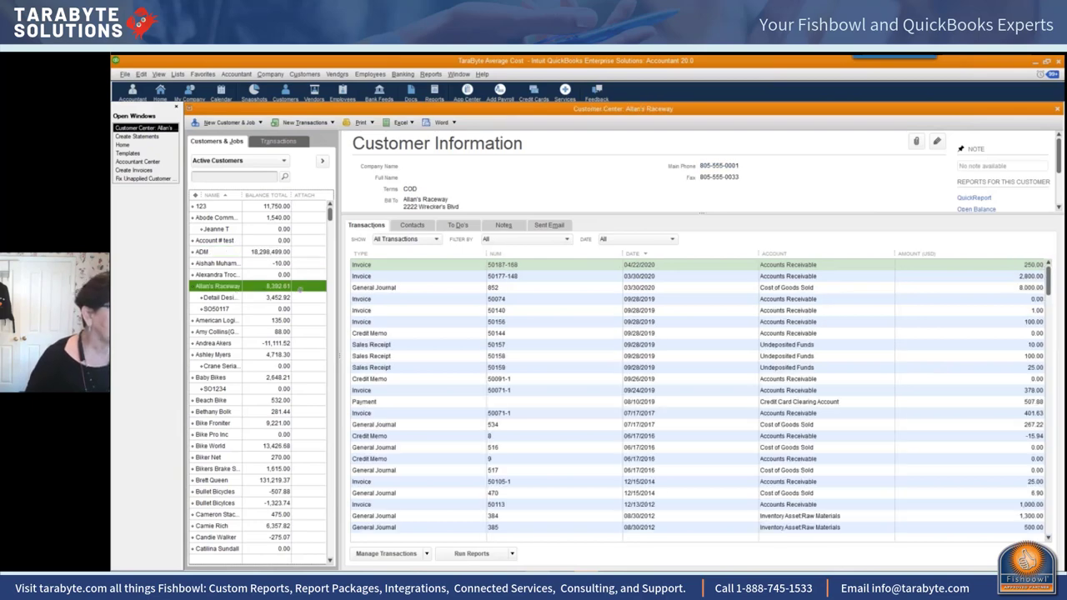
right_click(299, 286)
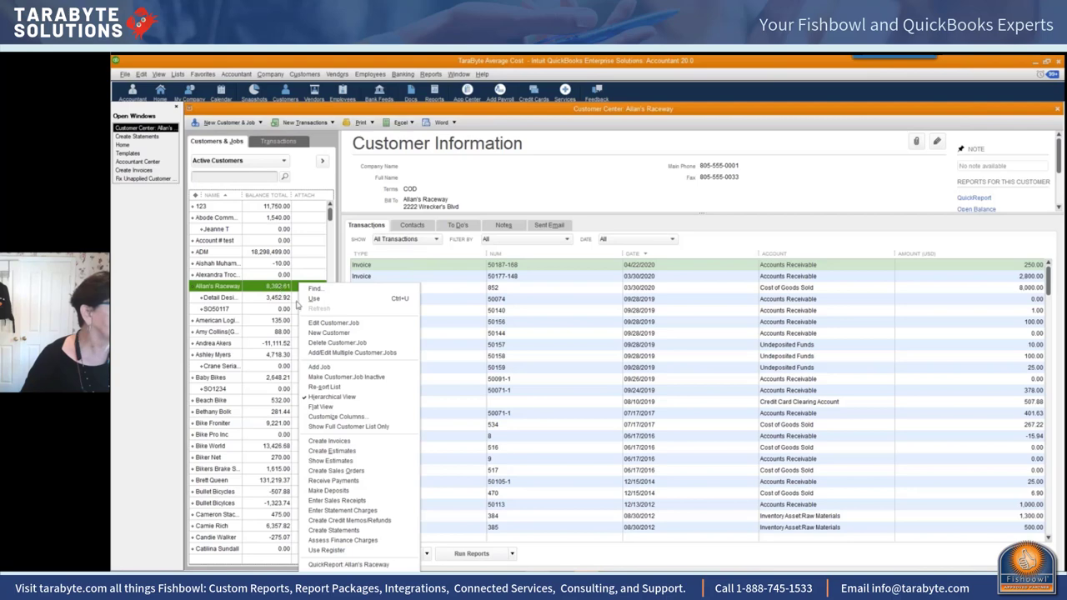
left_click(331, 255)
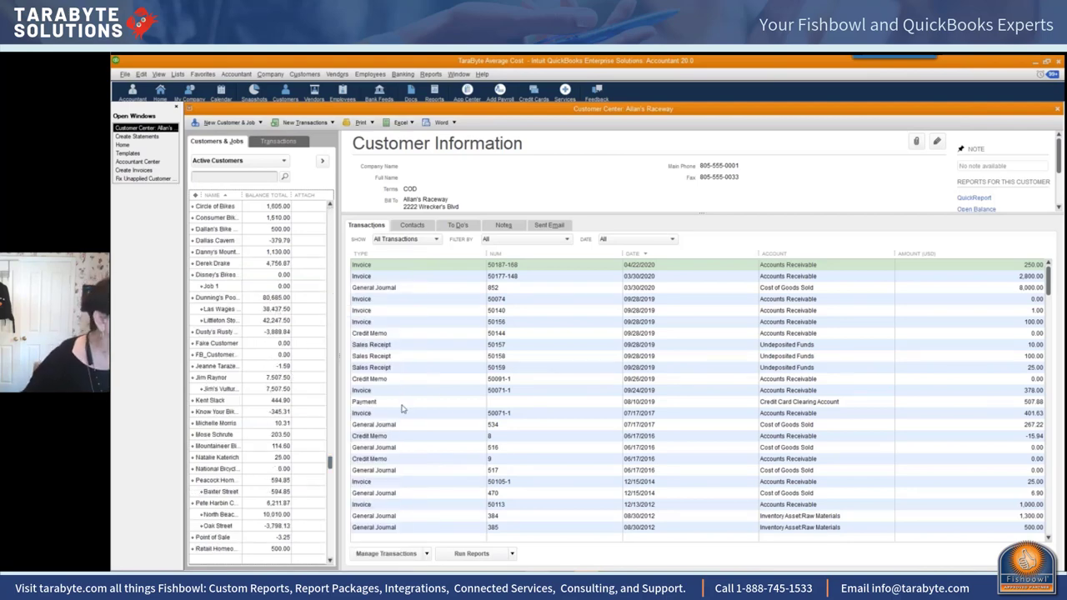
scroll(298, 268, "up", 10)
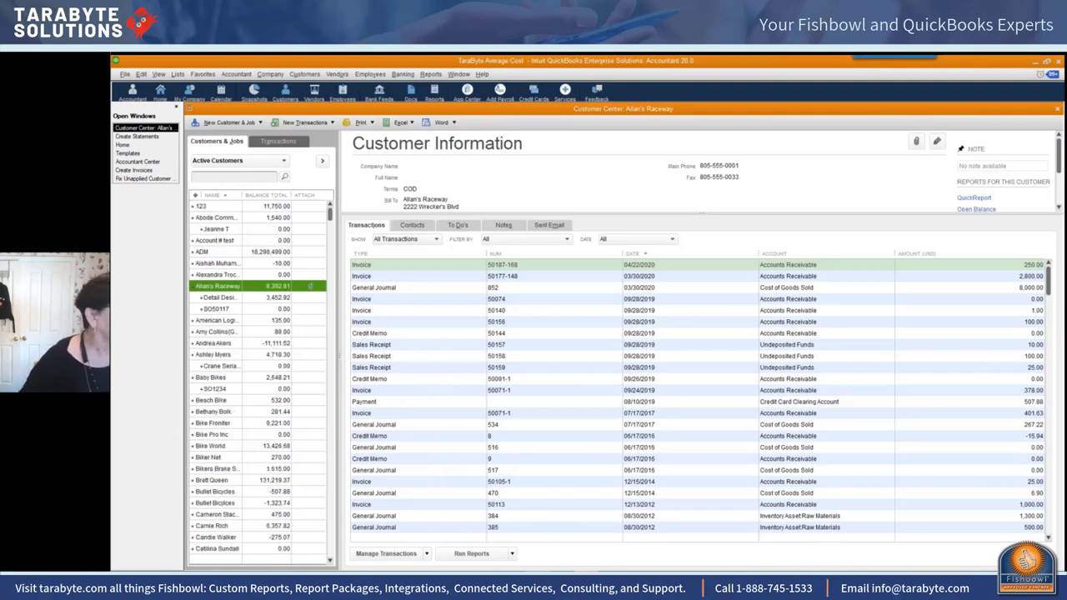
right_click(309, 286)
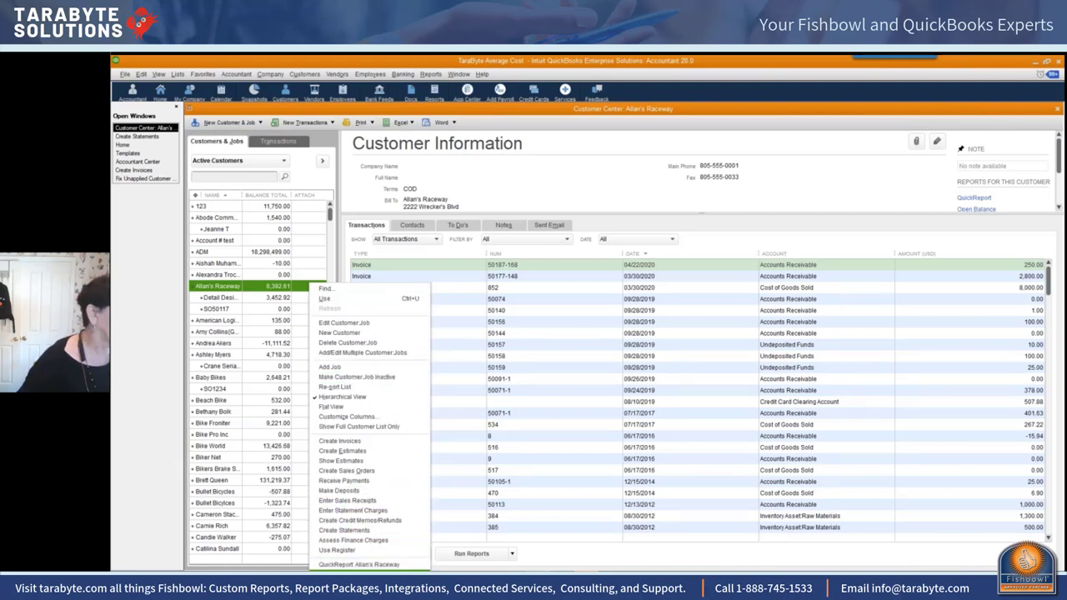
left_click(358, 565)
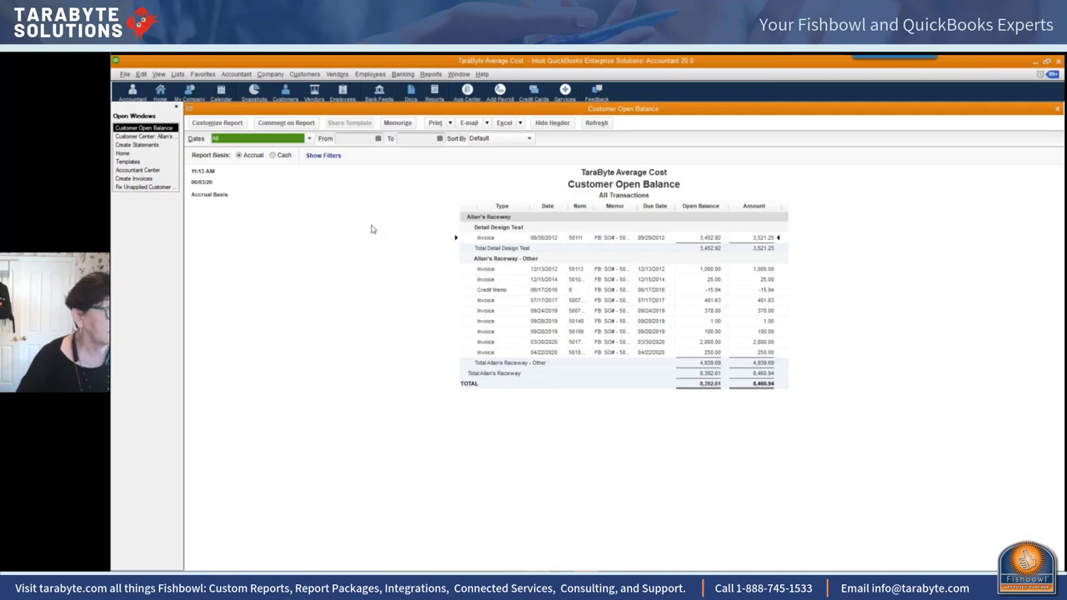
Step: E-mail the Allan's Raceway open balance report as an Excel file
left_click(471, 124)
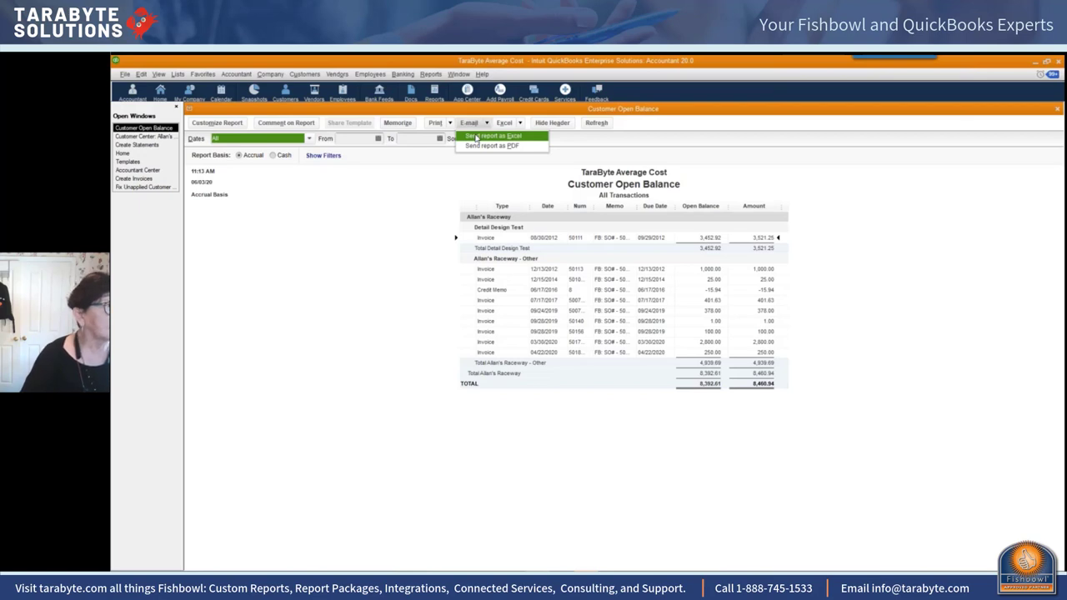
left_click(476, 137)
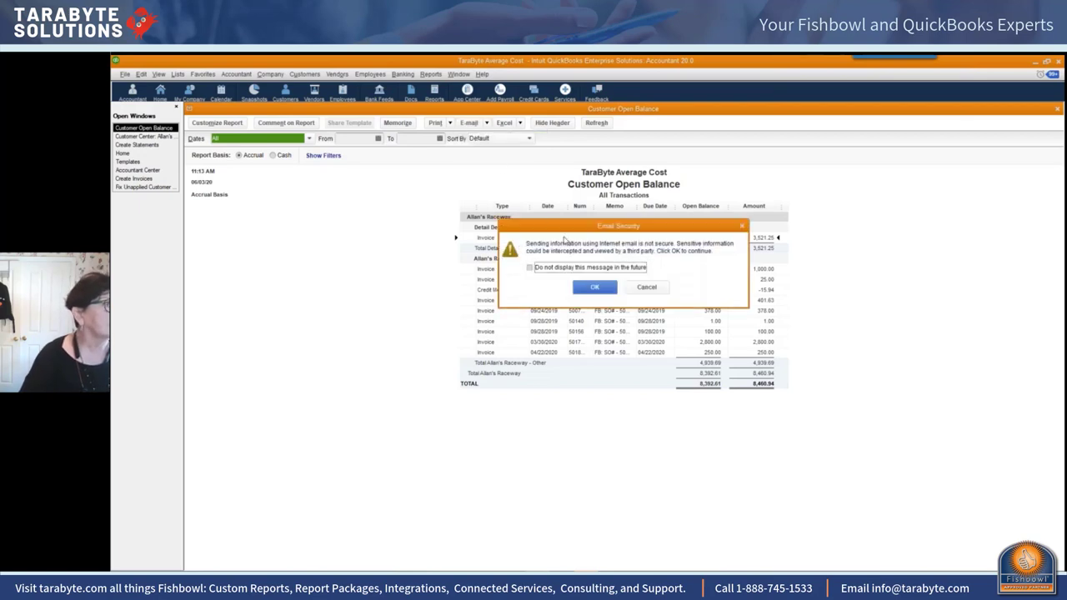
Step: Accept the e-mail security warning, review the xlsx report e-mail, then close it
left_click(591, 287)
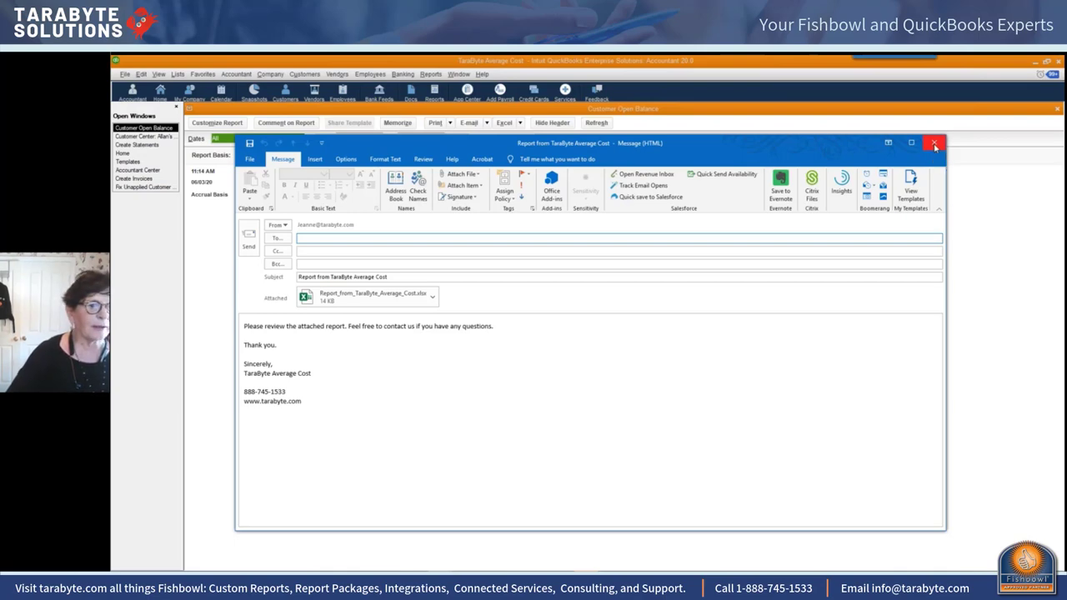
left_click(934, 145)
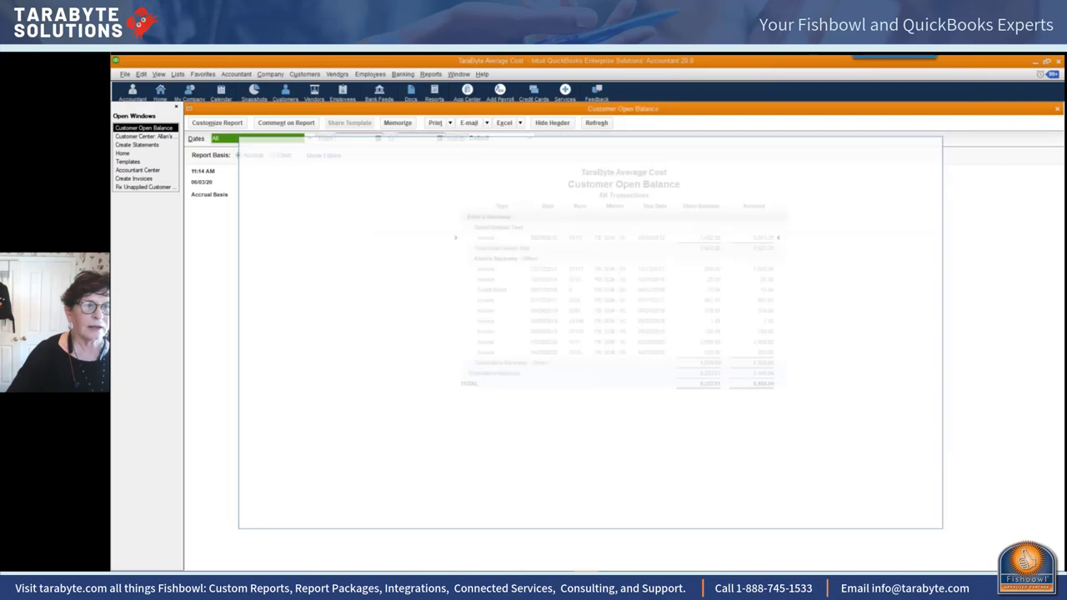
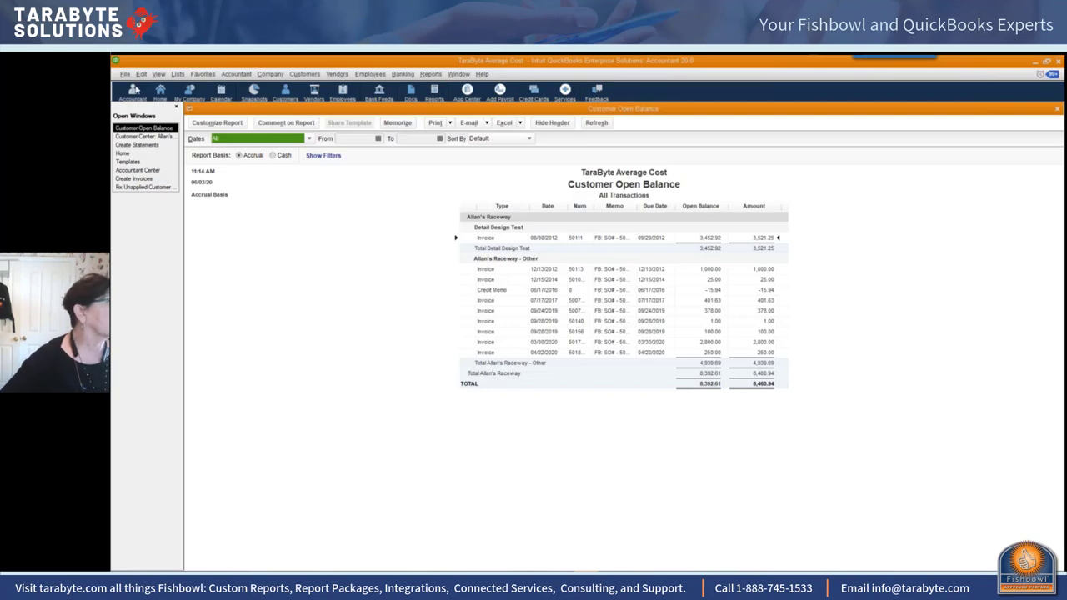
left_click(125, 75)
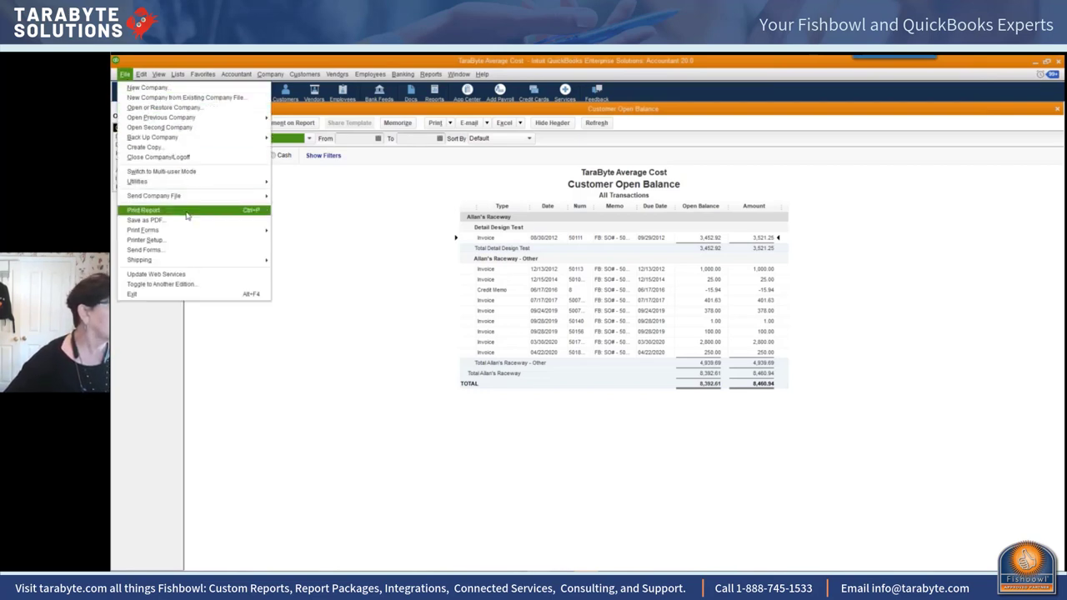
mouse_move(199, 141)
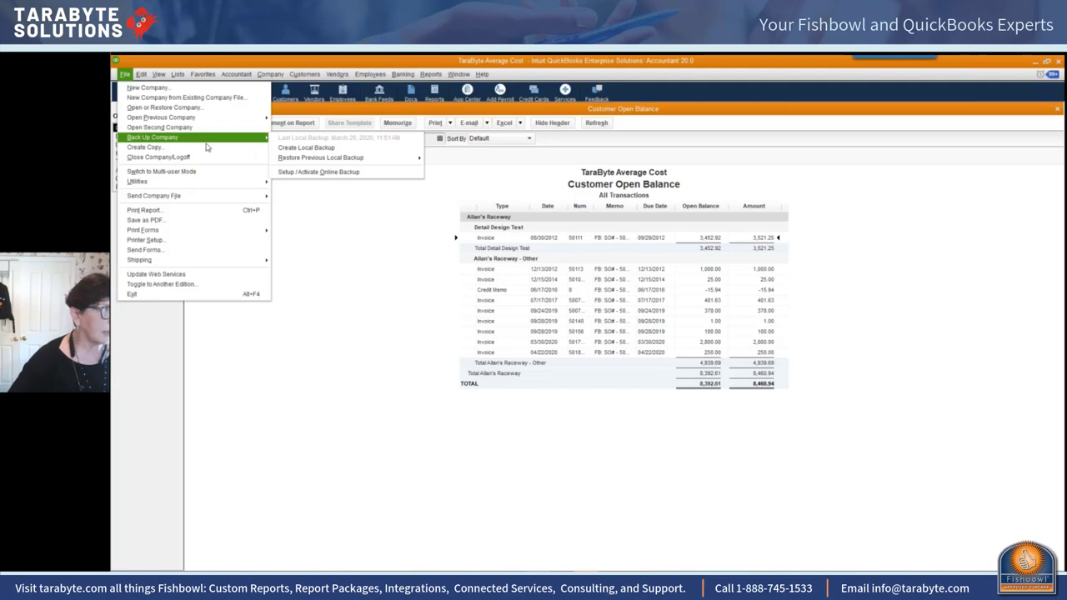
left_click(322, 233)
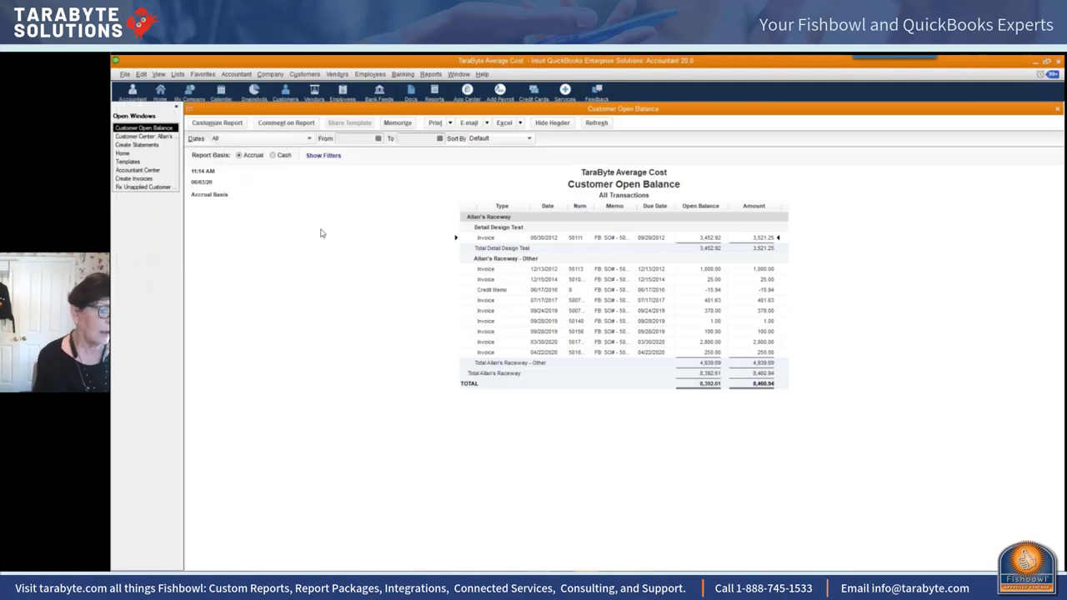
key("F2")
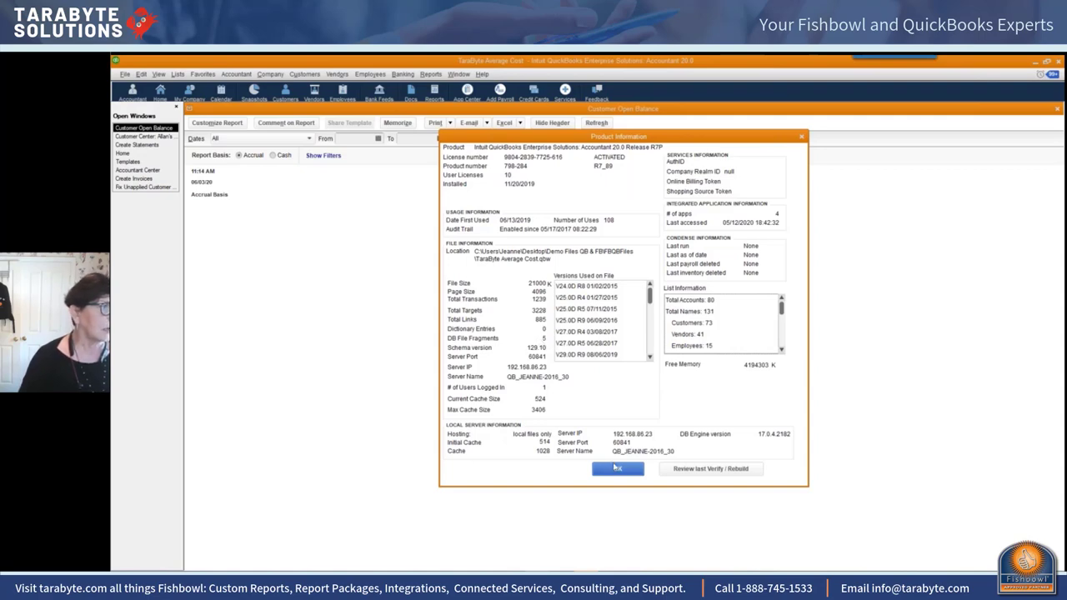
left_click(616, 469)
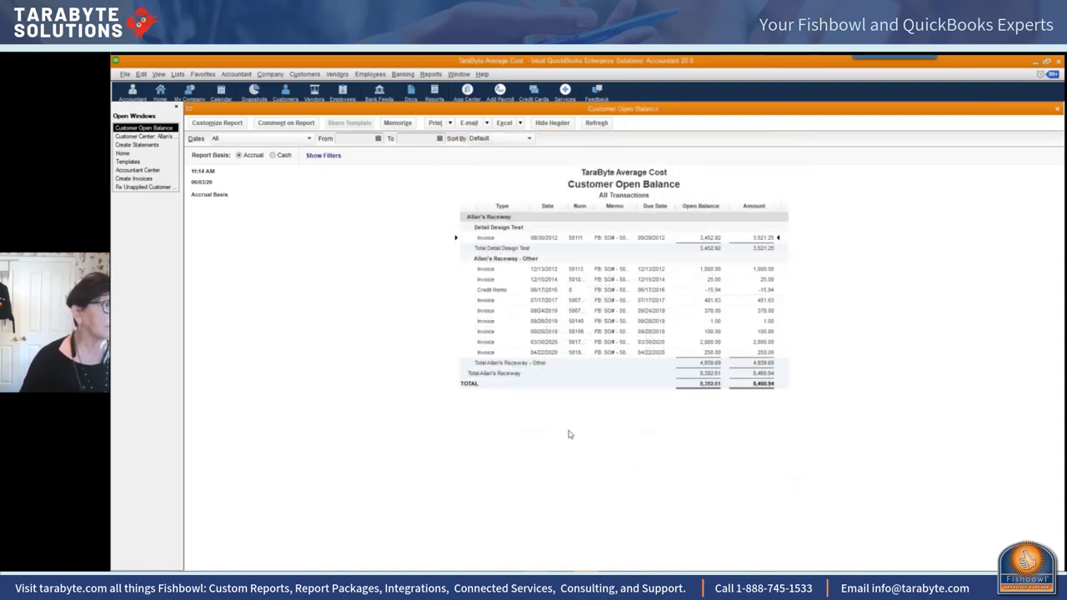